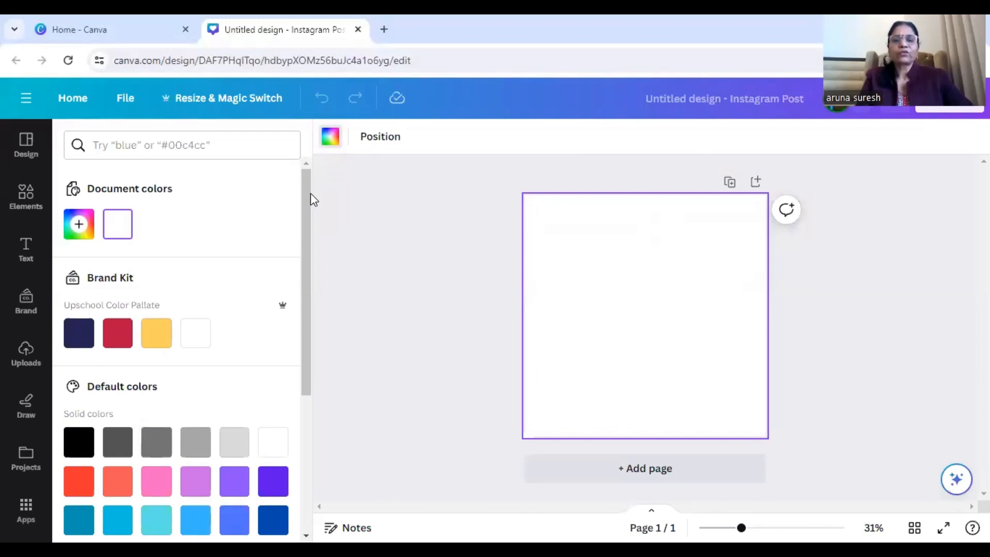
Try the brand yellow and two warm gradients as the page background, and settle on the solid yellow default color
click(172, 339)
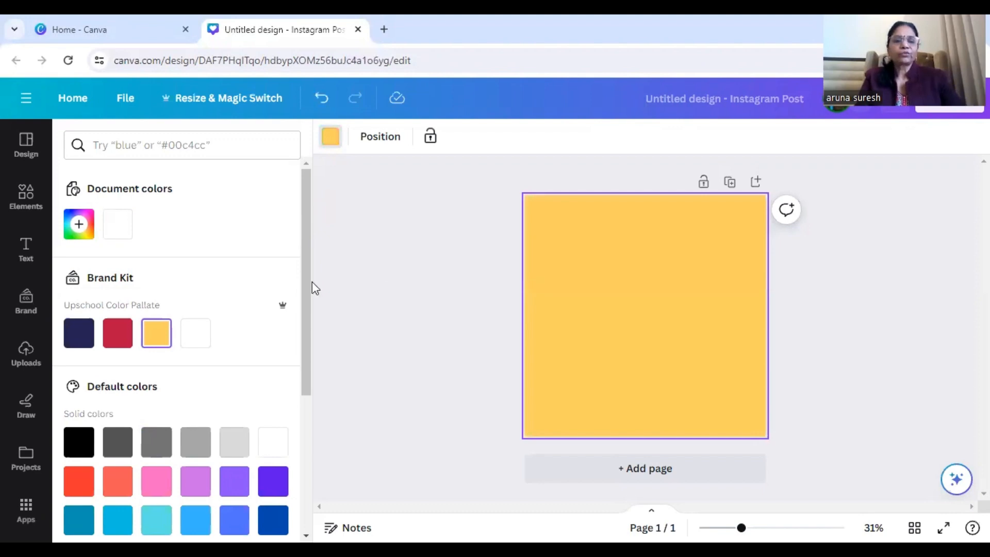
drag(307, 283, 335, 405)
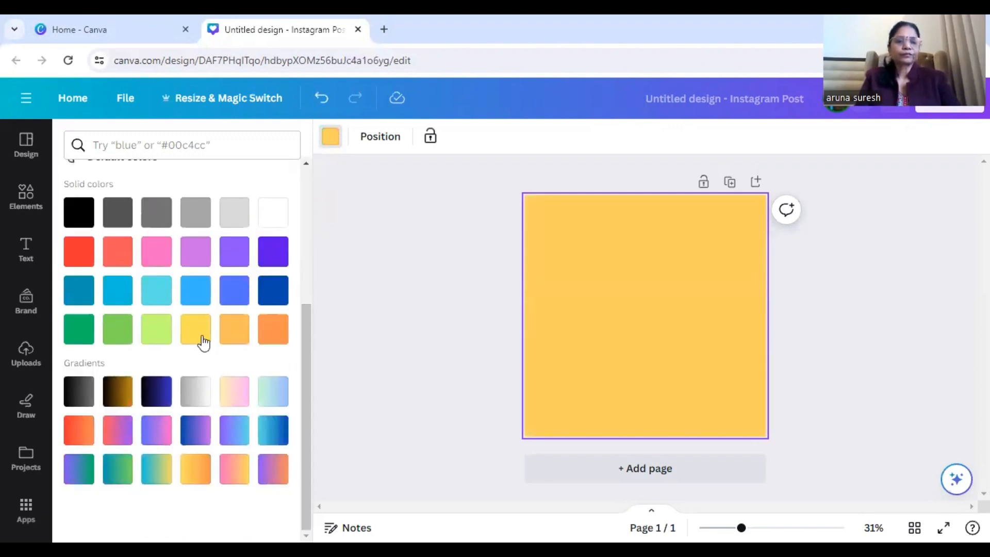
click(194, 481)
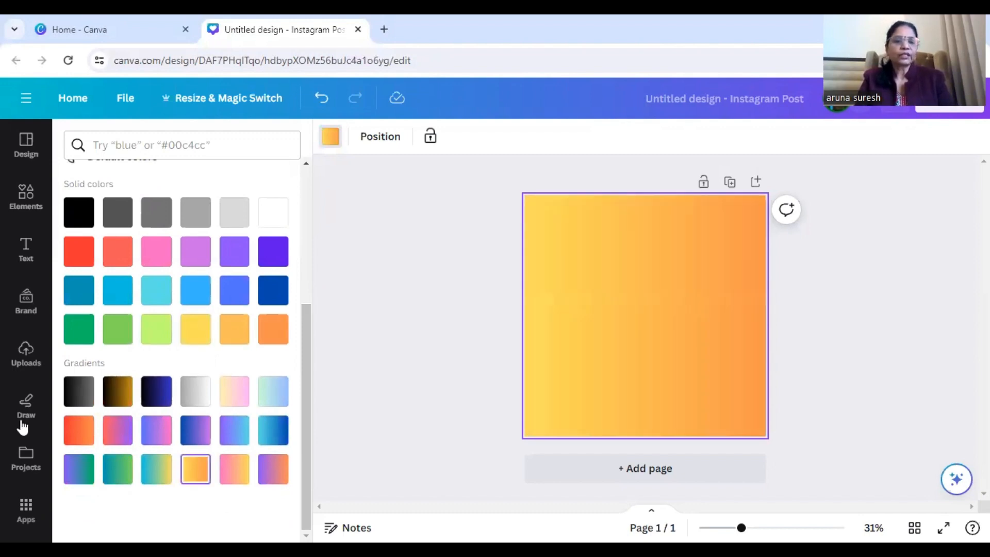
click(72, 436)
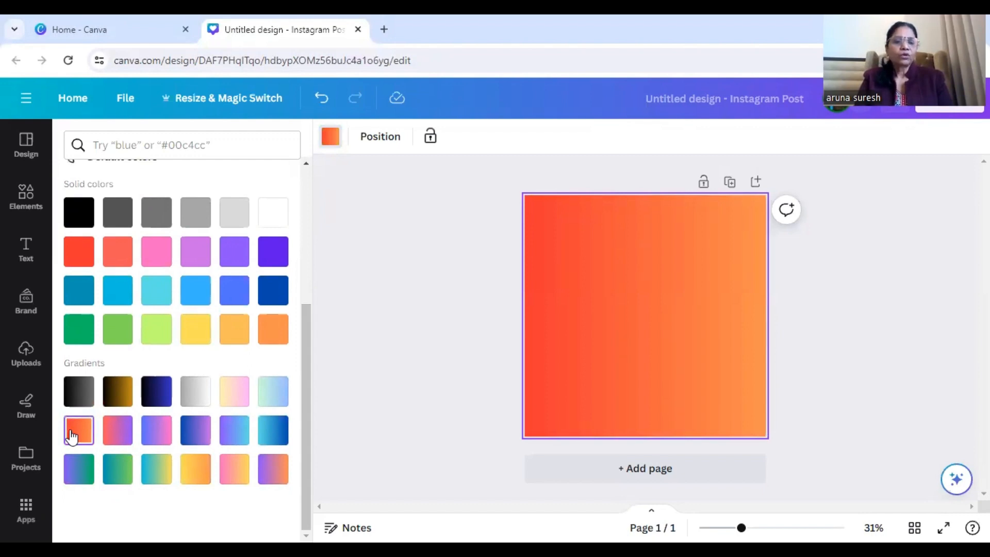
click(191, 340)
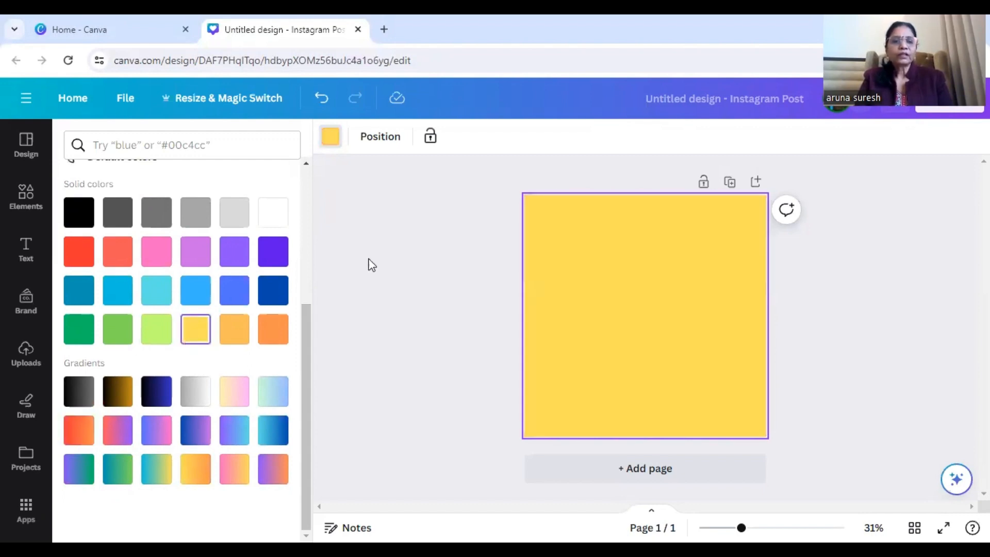
Search the elements for "lady", switch to the suggested "Woman" search and limit the results to photos
click(24, 199)
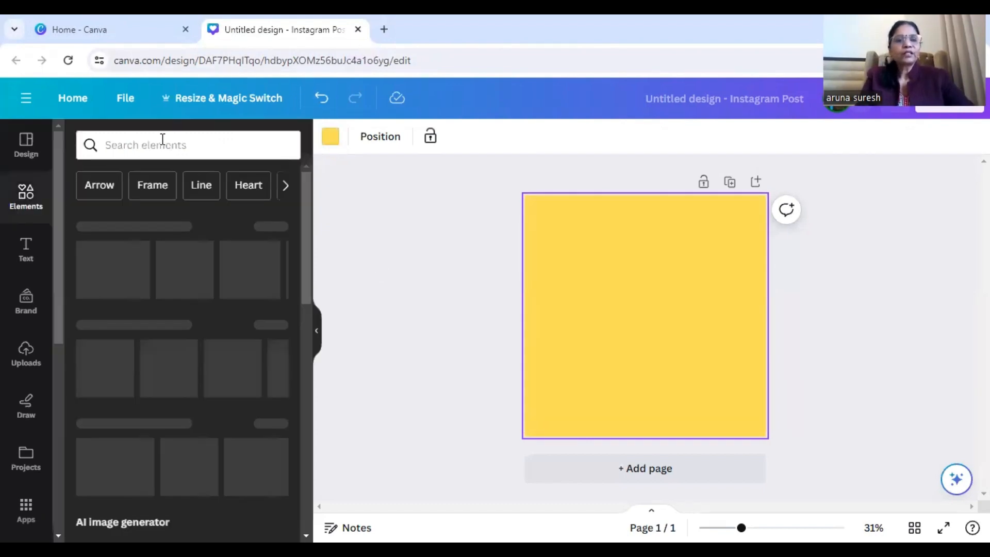
click(138, 146)
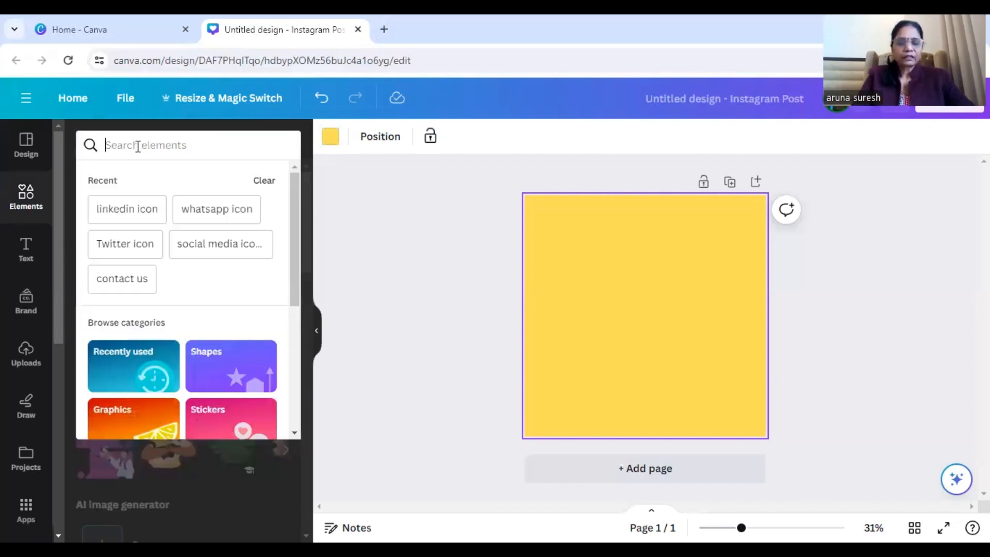
text(lady)
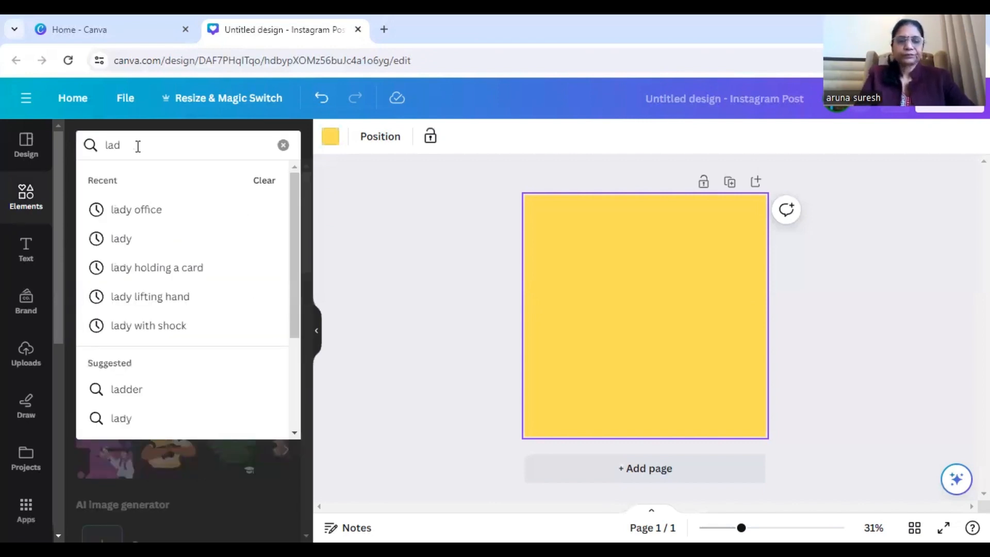
key(Return)
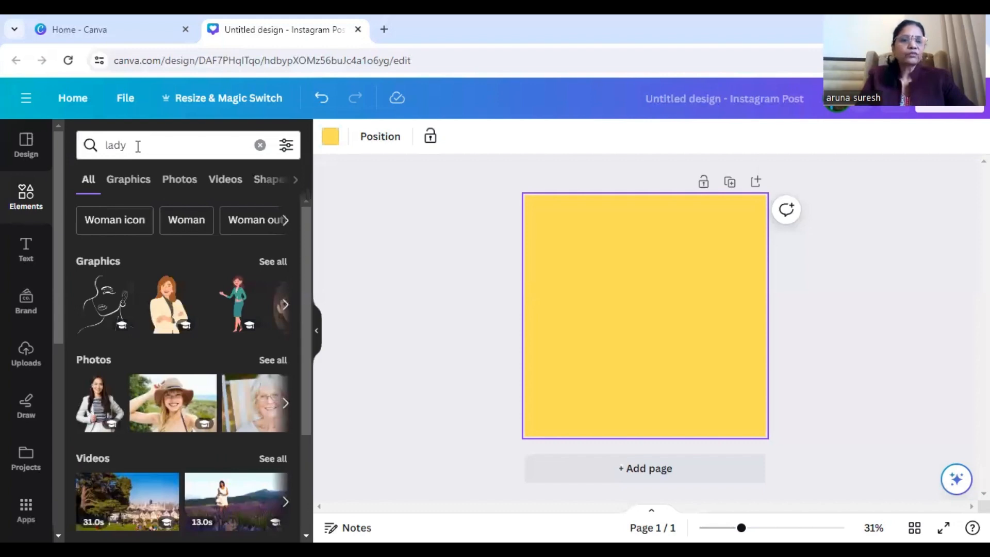
click(193, 223)
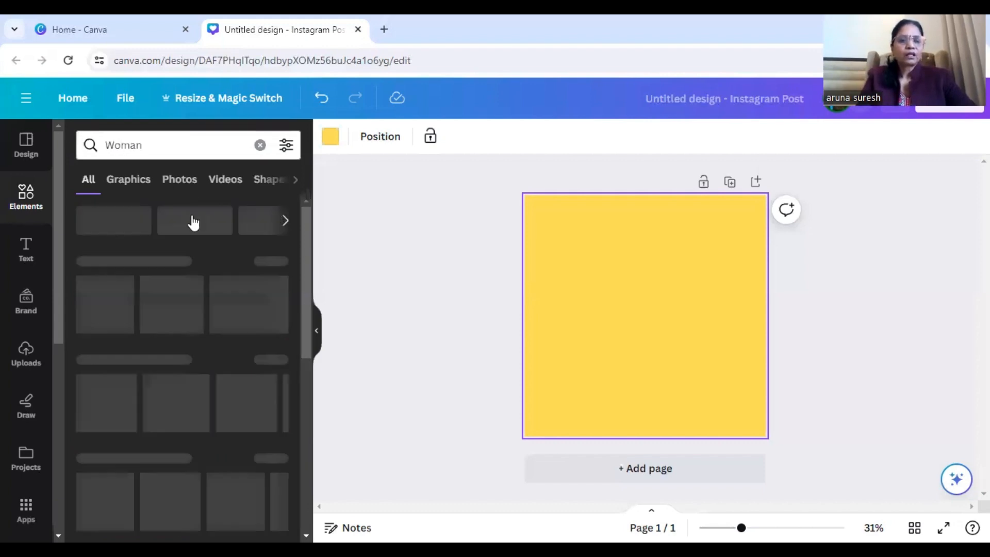
click(179, 183)
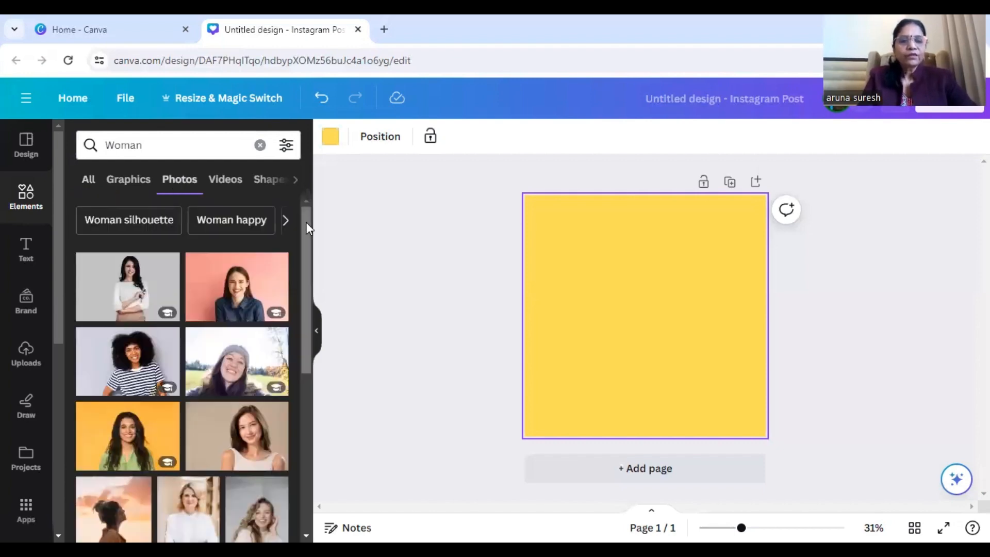
Add the photo of the smiling long-haired woman in a maroon jacket against a dark background to the page
scroll(311, 243, down, 3)
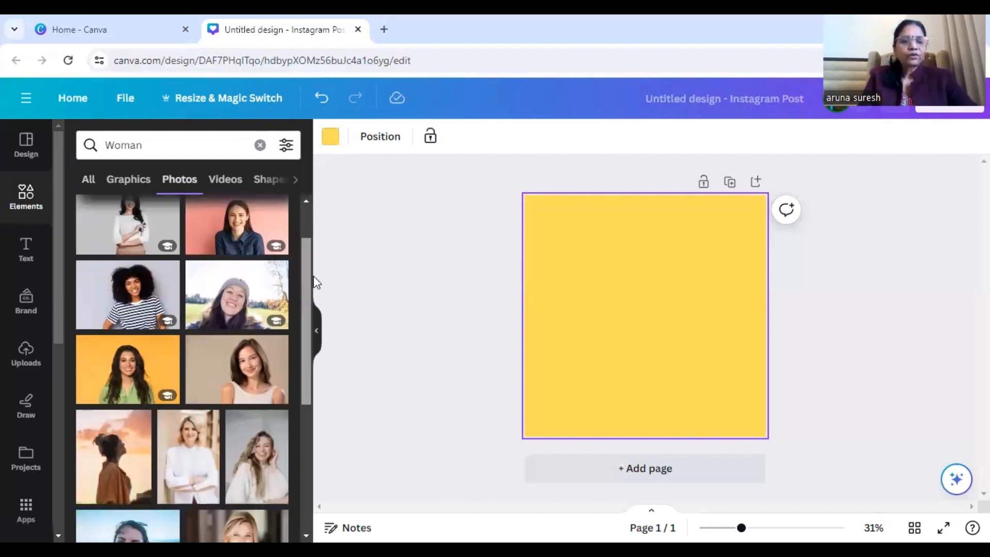
scroll(311, 303, down, 5)
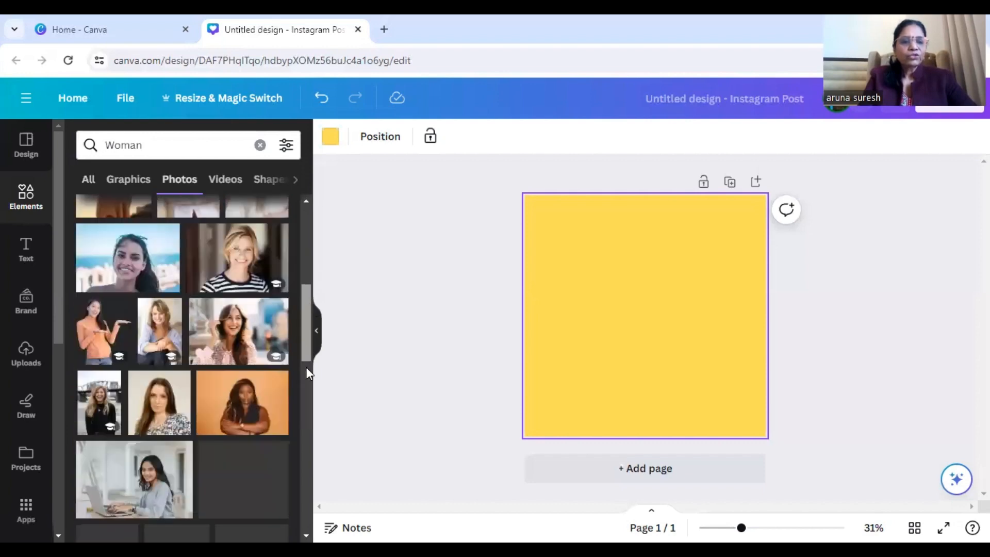
scroll(305, 398, down, 5)
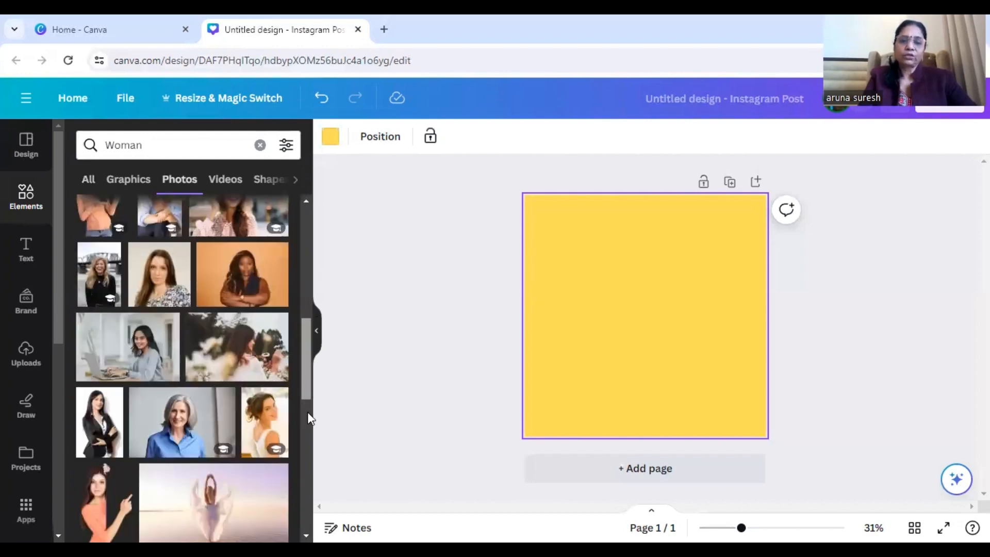
scroll(308, 426, down, 5)
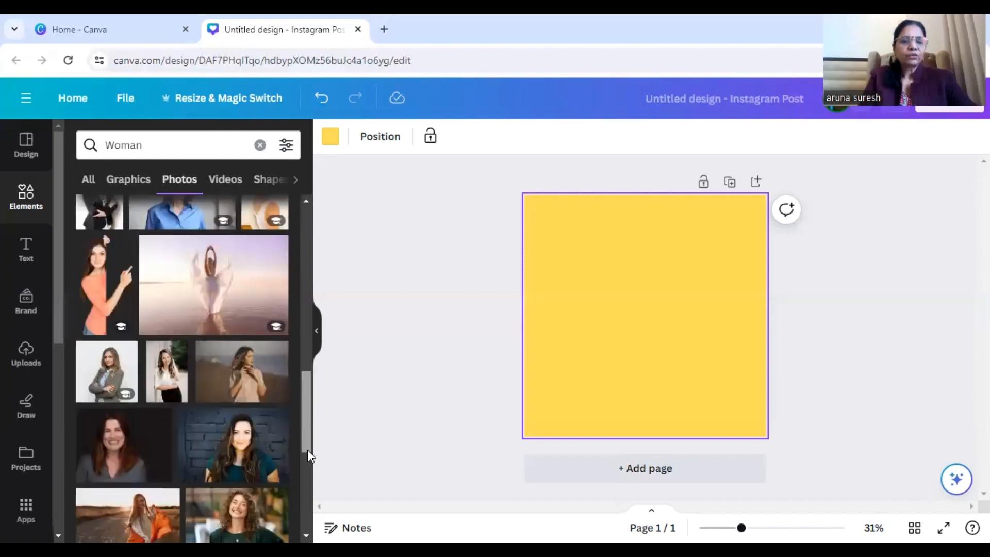
scroll(307, 456, down, 5)
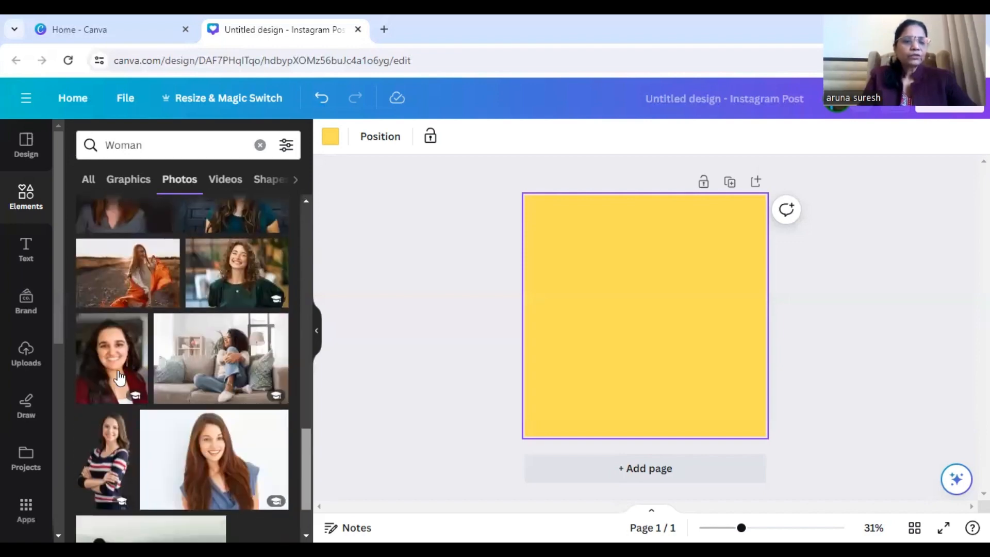
click(120, 378)
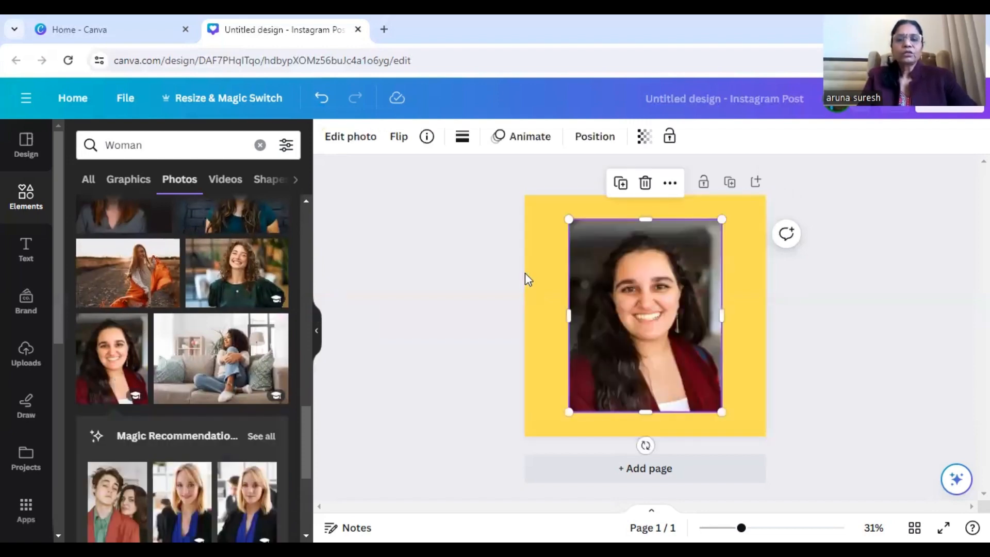
Remove the background from the woman's photo and move the cutout to the lower-right corner of the page
click(361, 146)
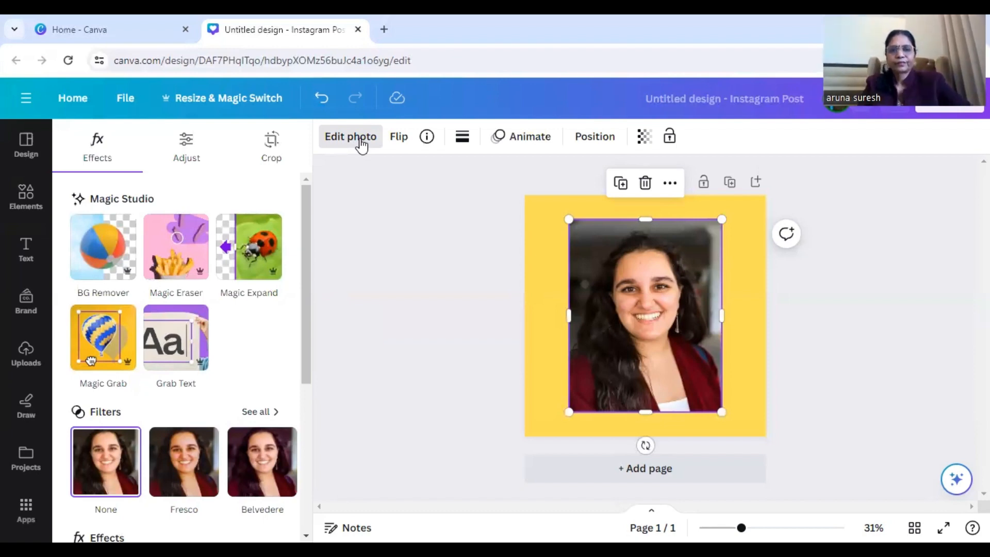
click(369, 148)
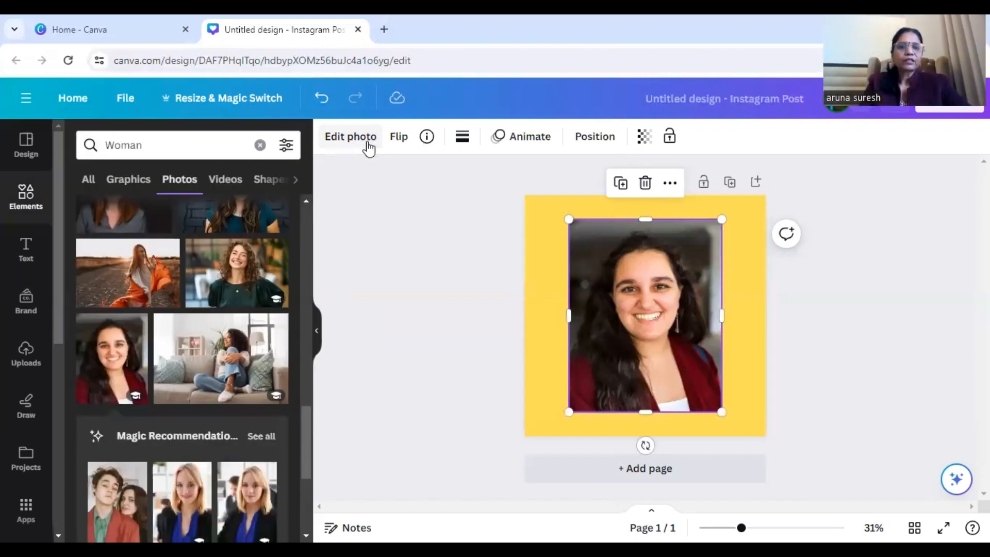
click(368, 148)
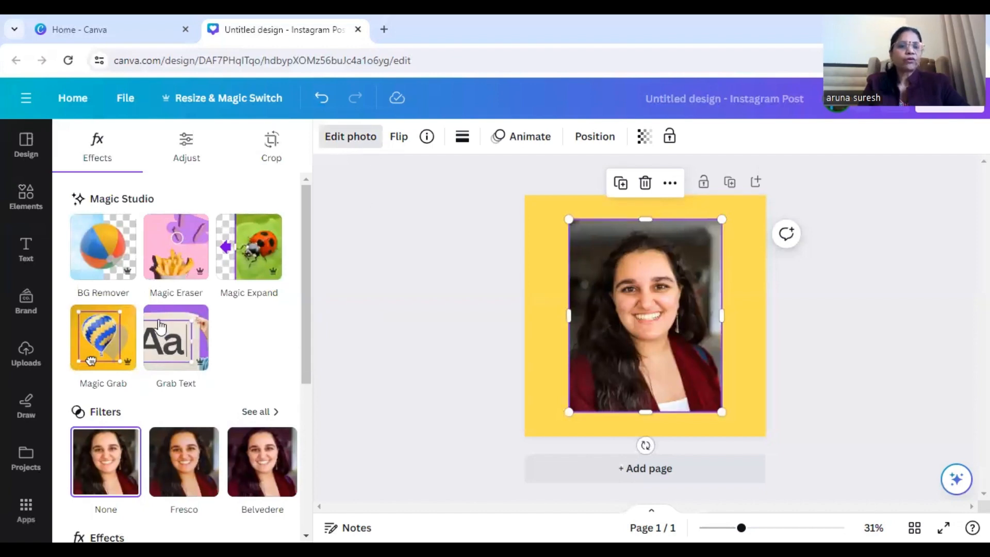
click(119, 241)
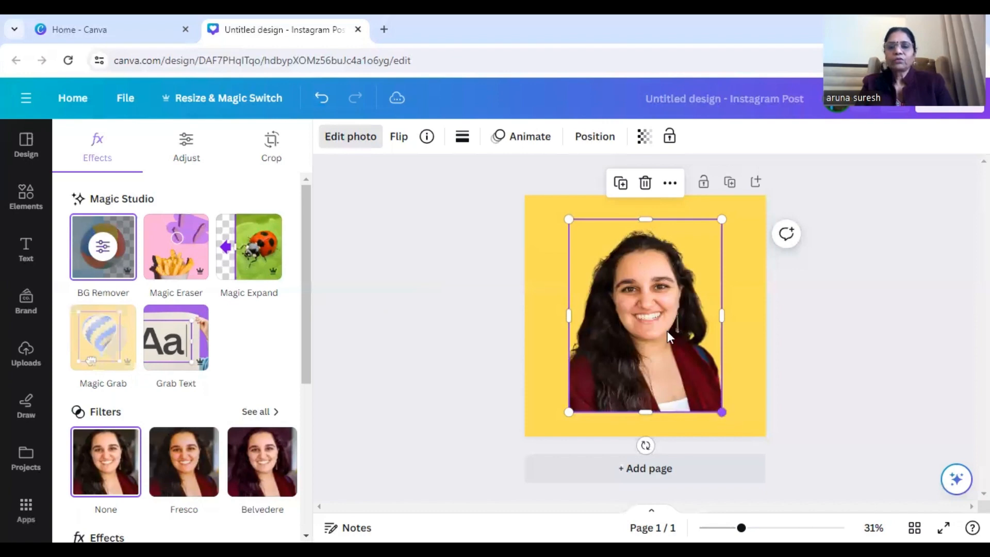
drag(711, 360, 756, 364)
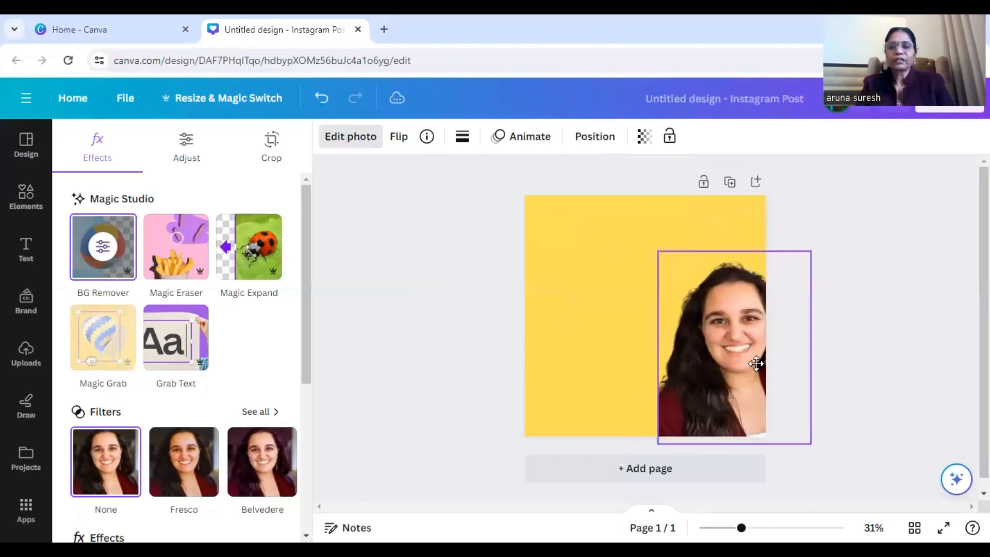
click(564, 306)
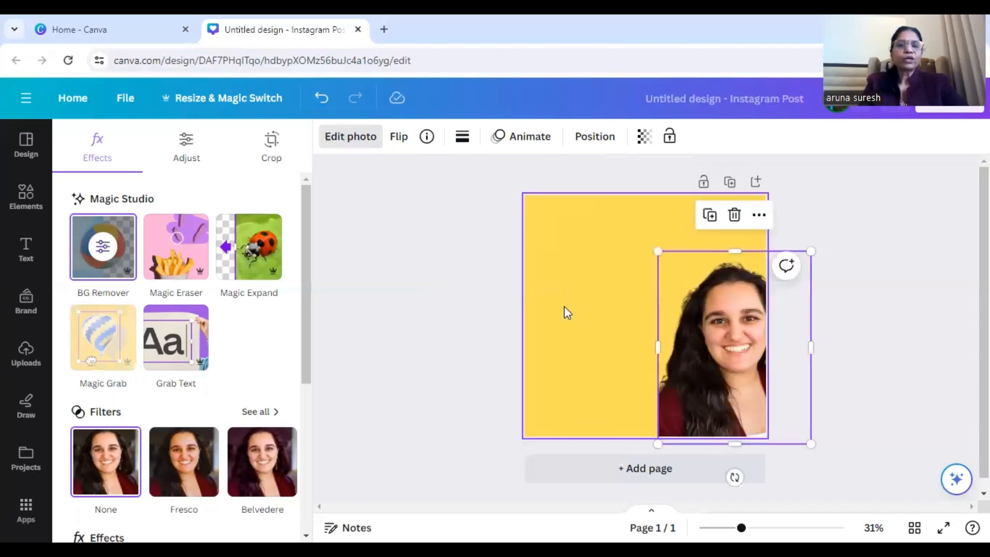
Search the elements for "circle frame" and show all matching frames
click(15, 215)
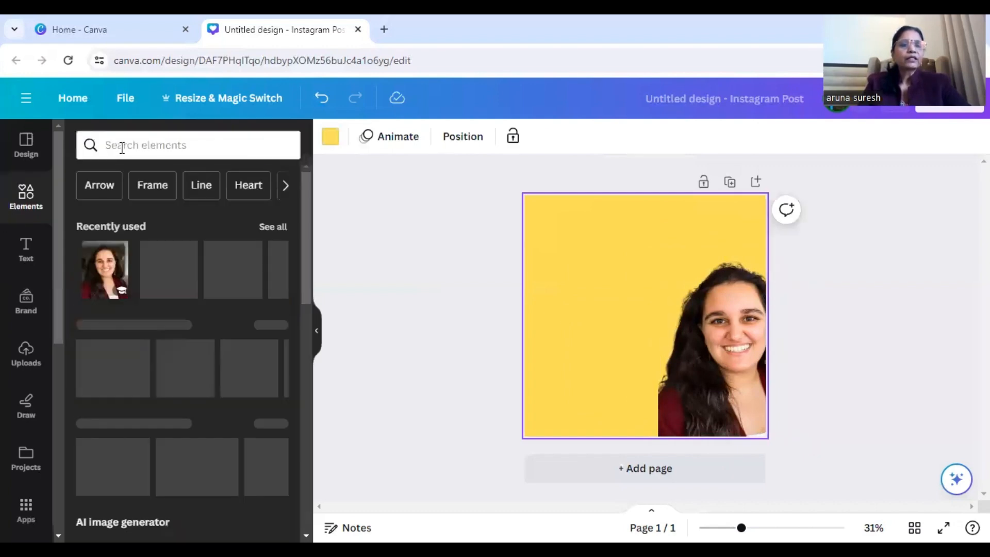
click(121, 148)
text(cir)
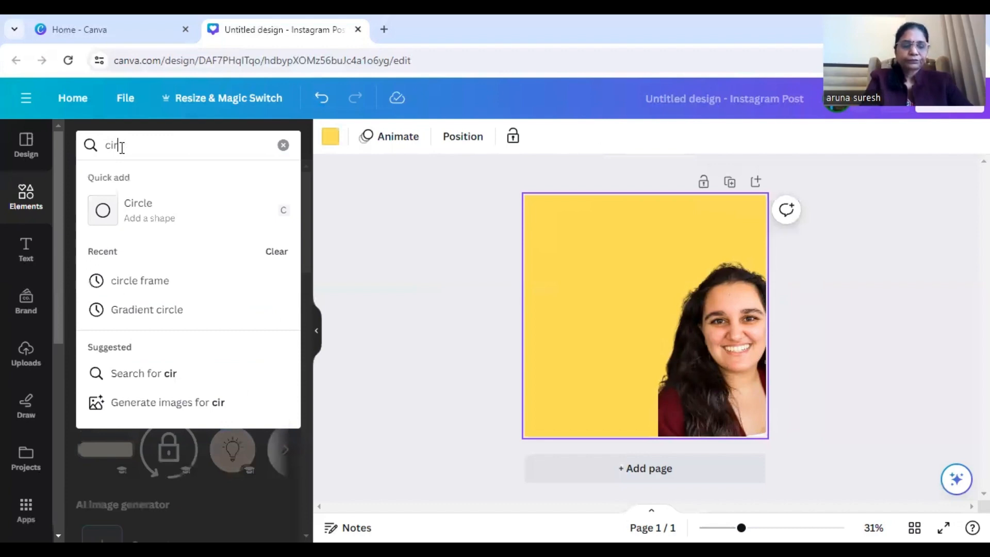
text(cle)
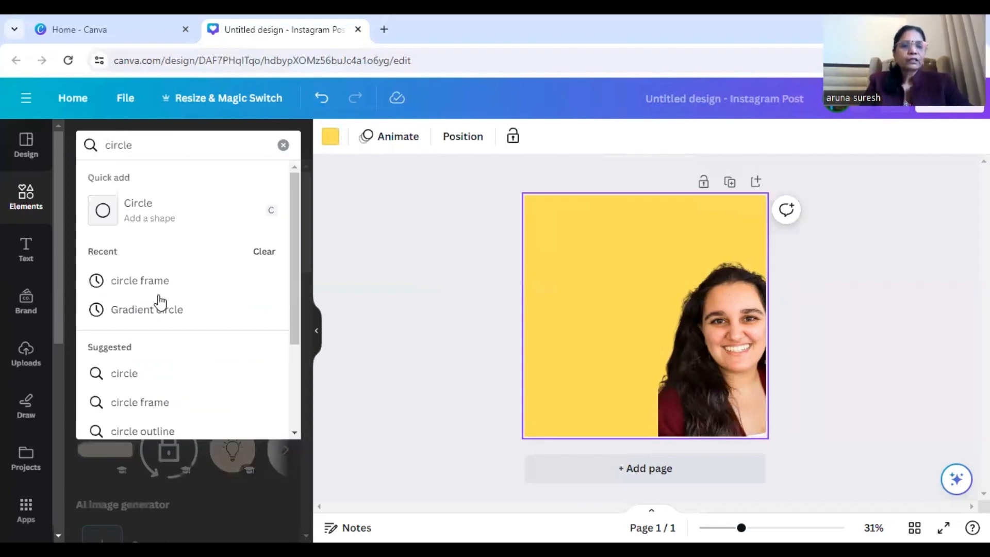
click(160, 284)
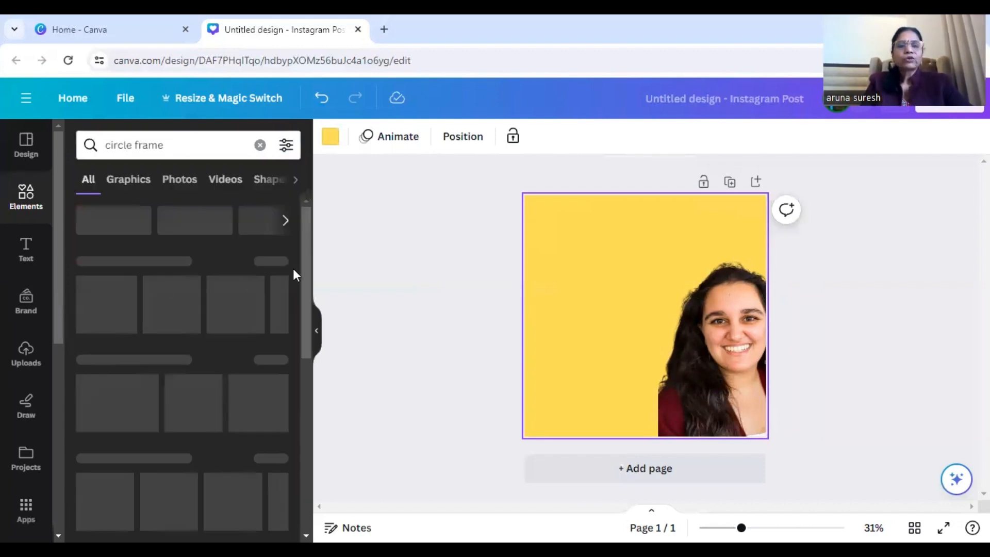
click(278, 264)
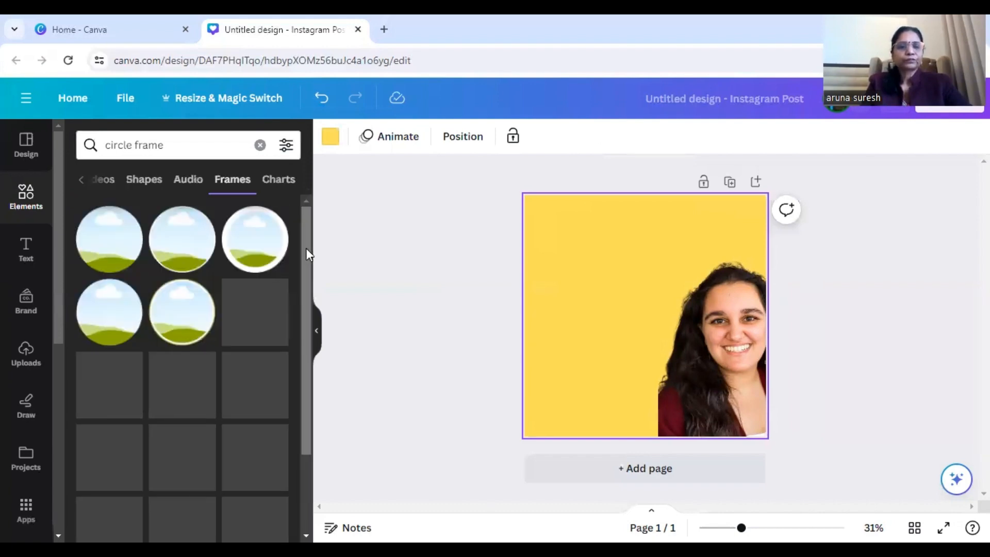
Add the circle frame with the thin green and white outline to the page
scroll(307, 252, down, 1)
scroll(310, 258, up, 1)
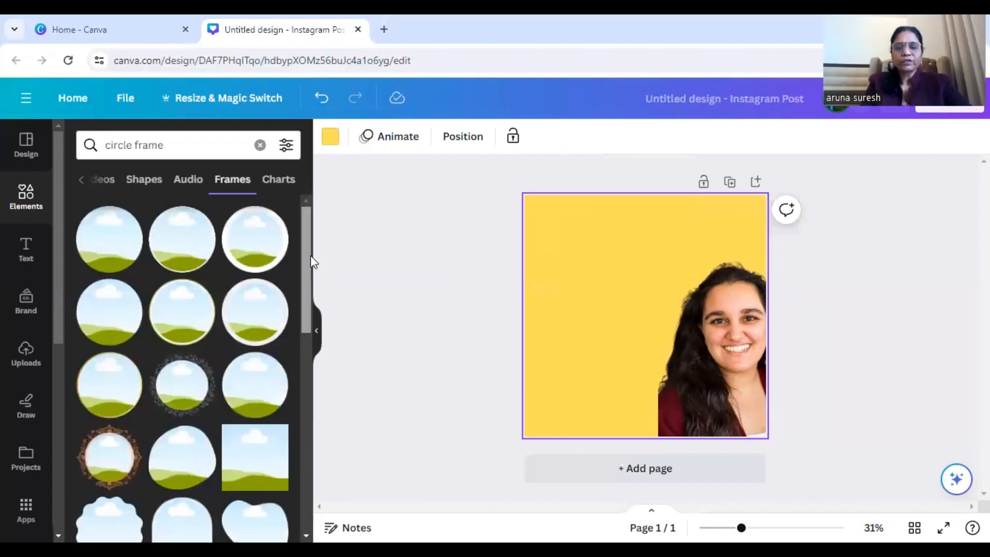
scroll(308, 275, down, 3)
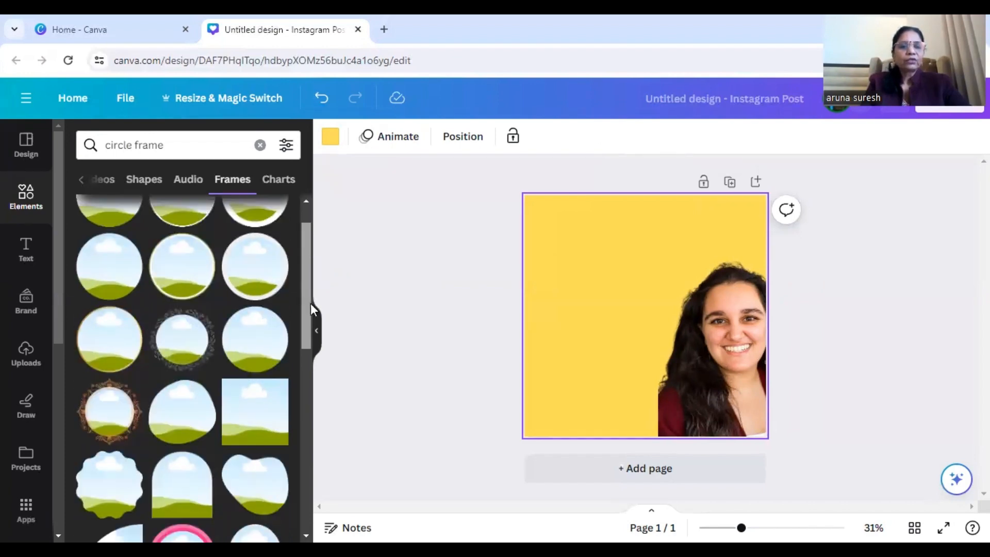
drag(311, 320, 296, 248)
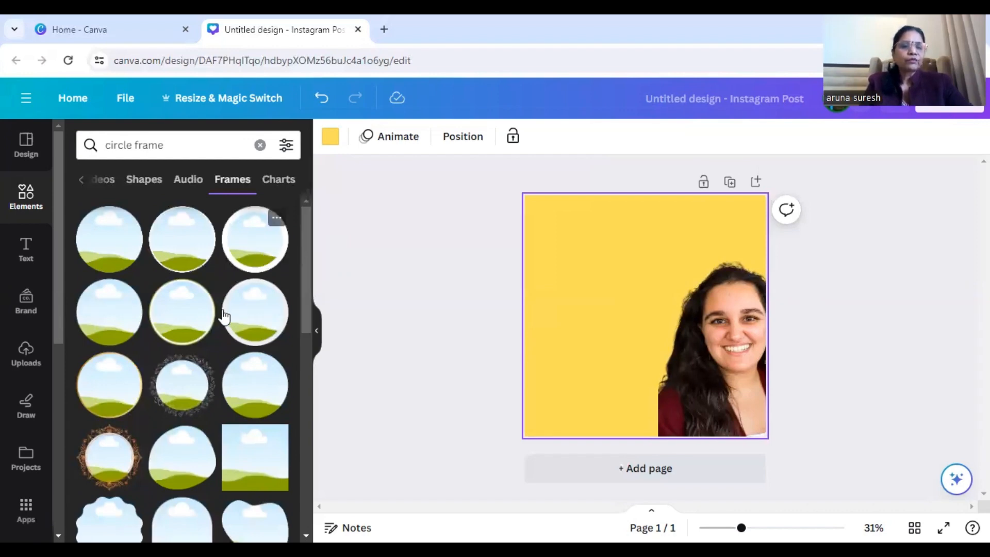
click(193, 316)
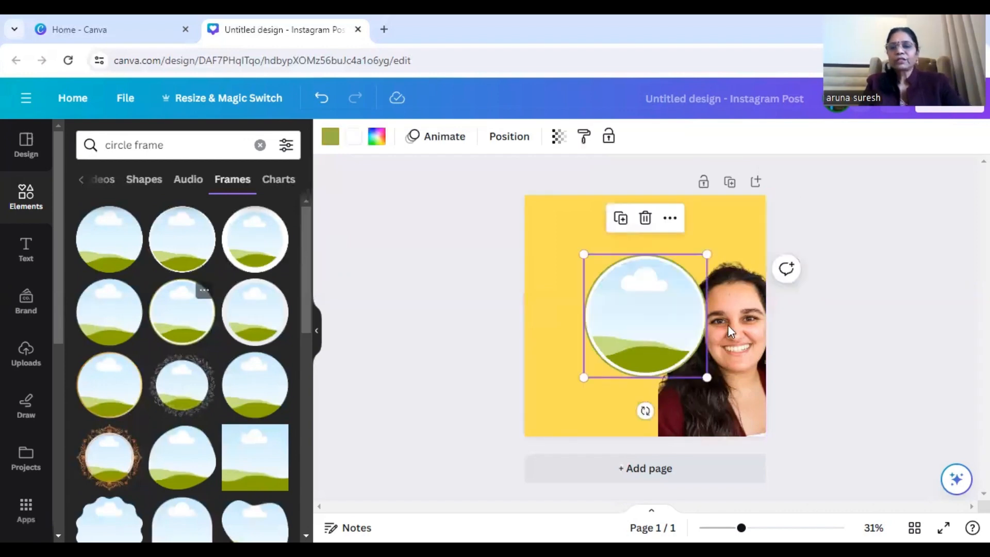
Bring the woman's cutout photo to the front and drop it into the circle frame
click(741, 333)
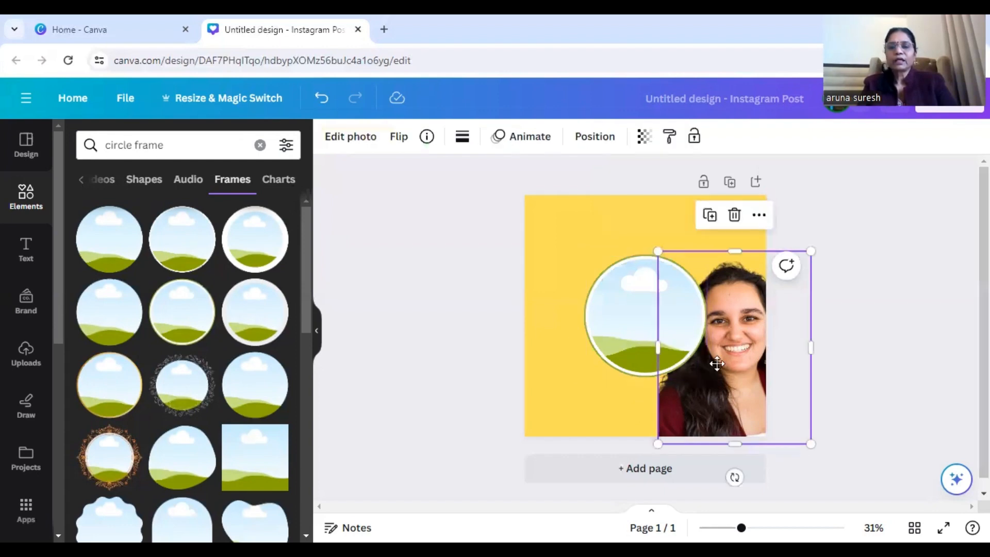
drag(740, 333, 728, 364)
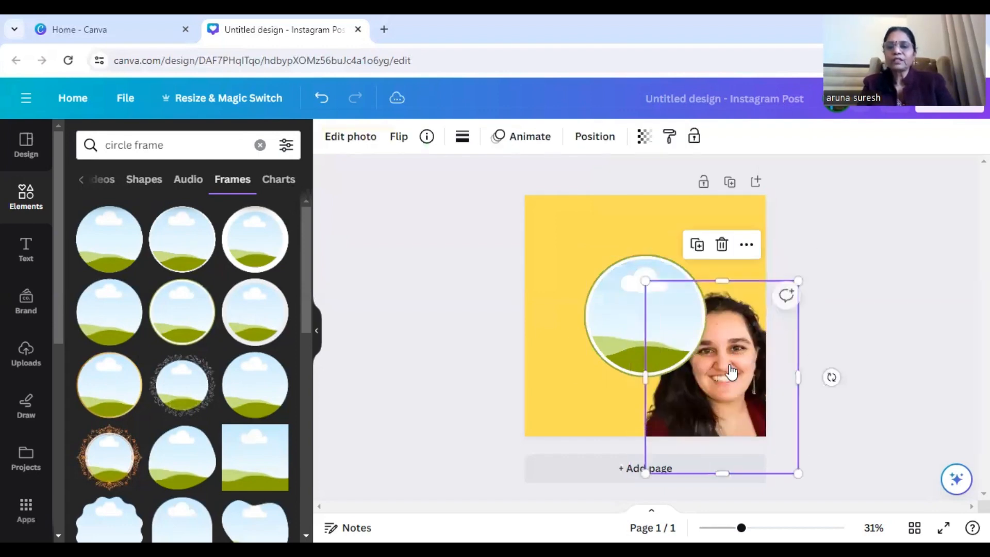
right_click(729, 364)
mouse_move(801, 266)
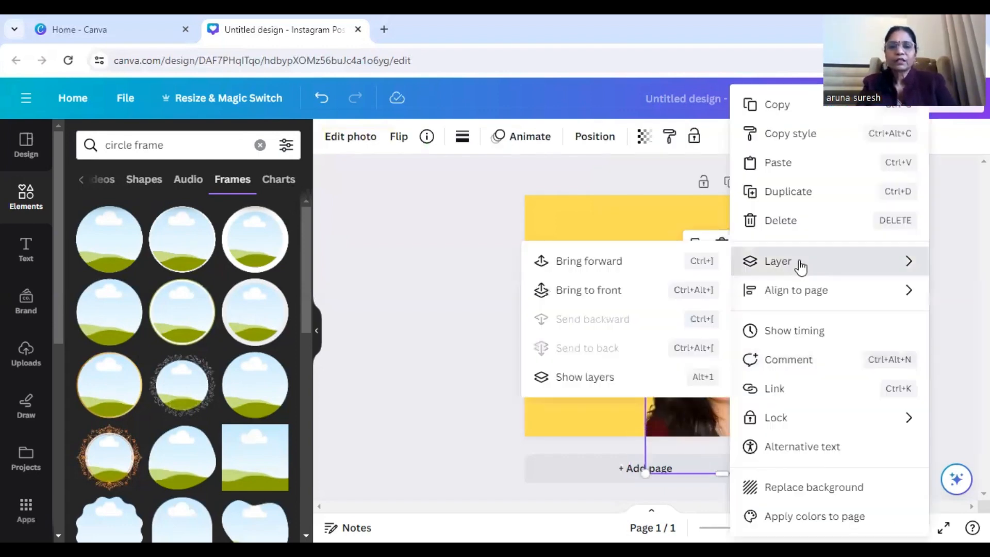
click(619, 289)
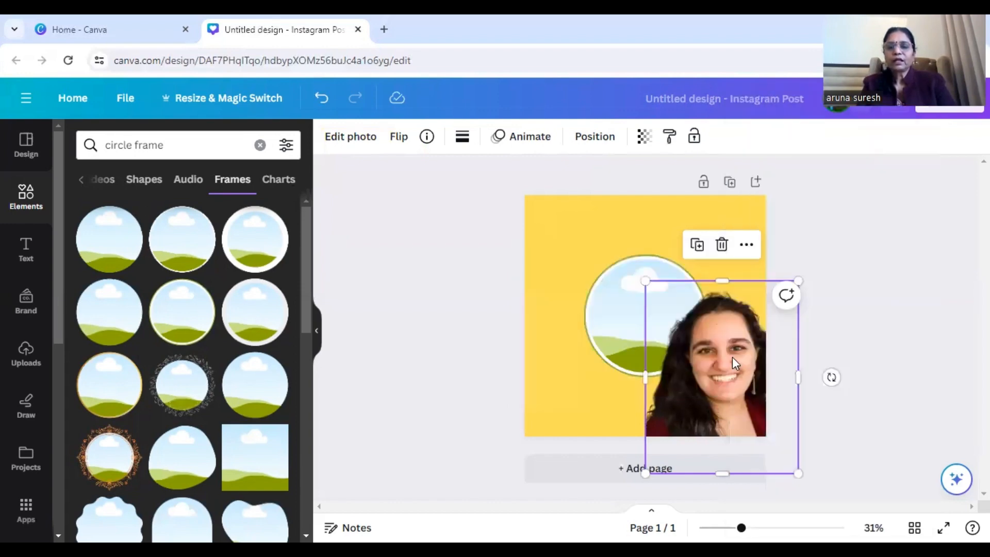
drag(732, 356, 673, 338)
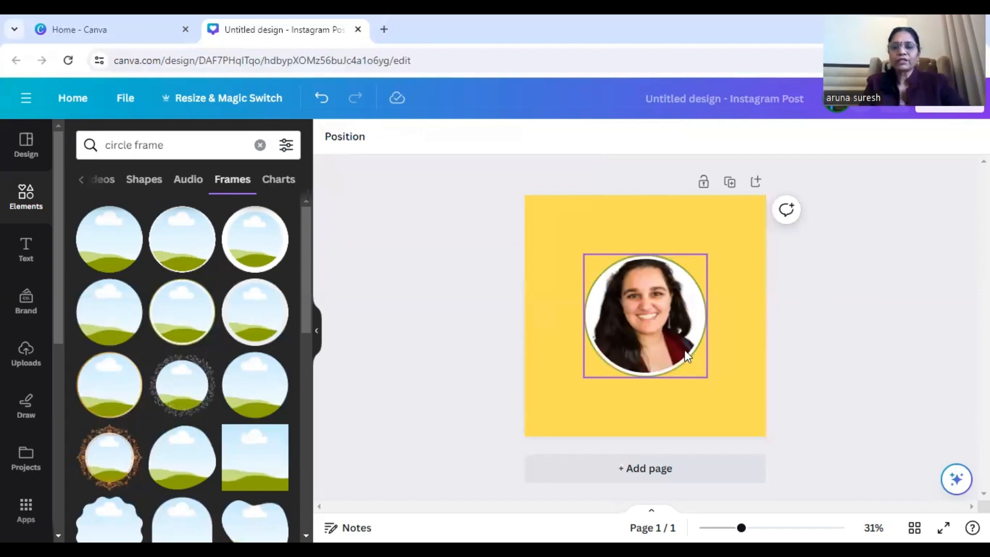
Enlarge the framed photo from its corners so it fills most of the page
click(703, 369)
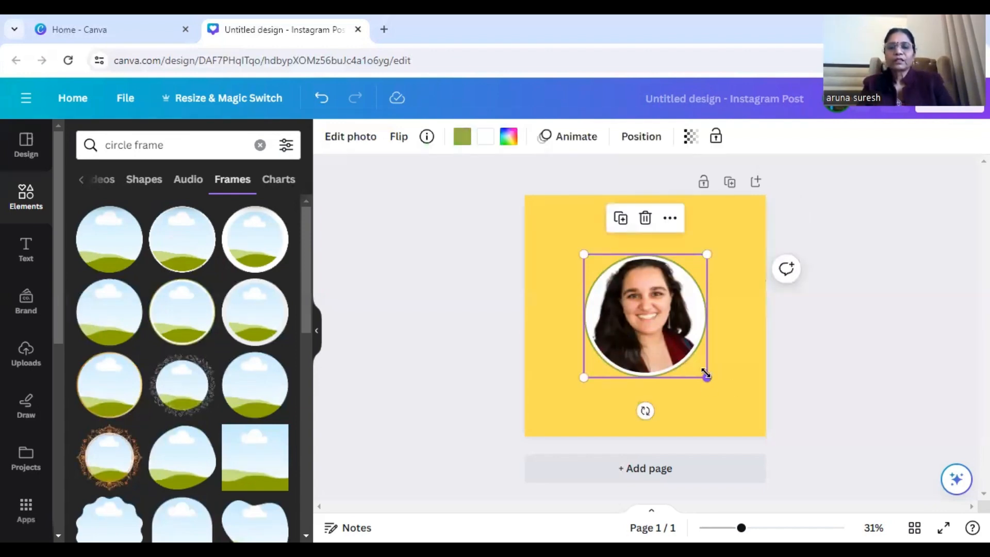
drag(707, 376, 739, 408)
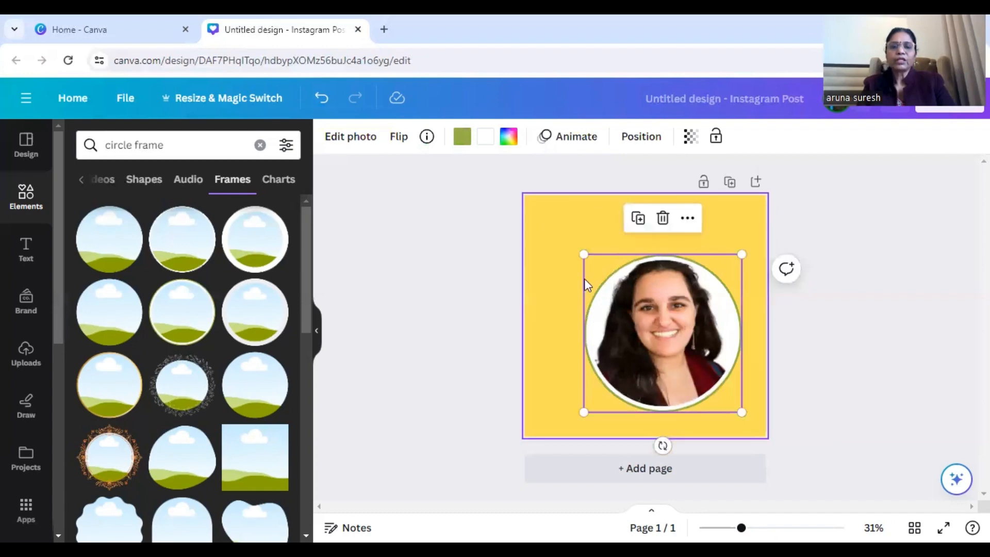
drag(566, 247, 554, 235)
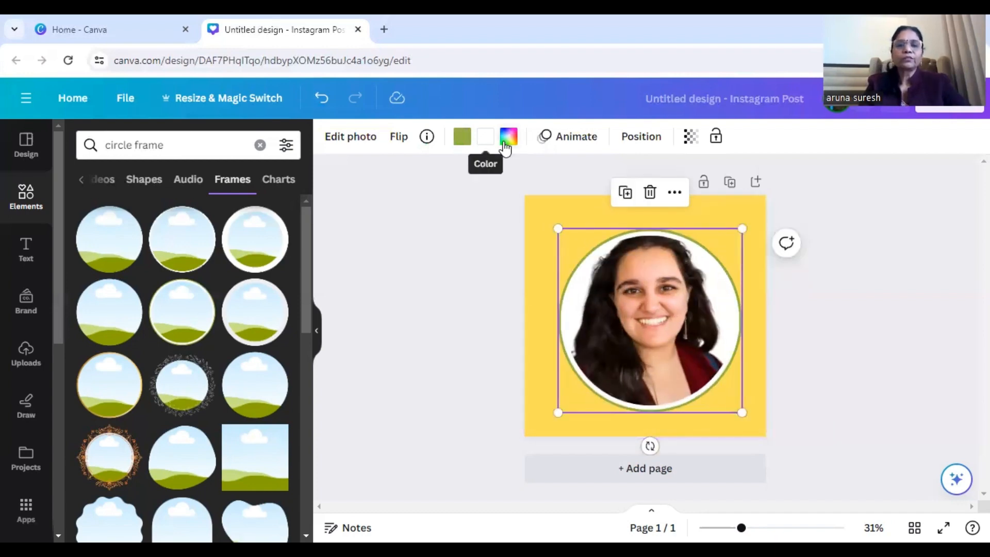
Recolor the frame's outline to the brand kit's dark navy and its inner background to the dark maroon from the photo colors
click(464, 144)
click(77, 344)
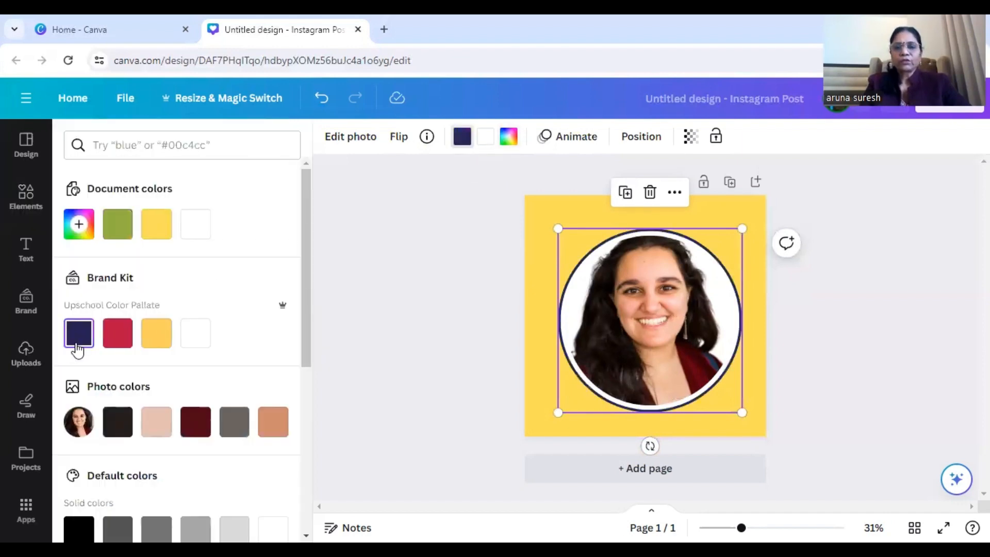
click(491, 146)
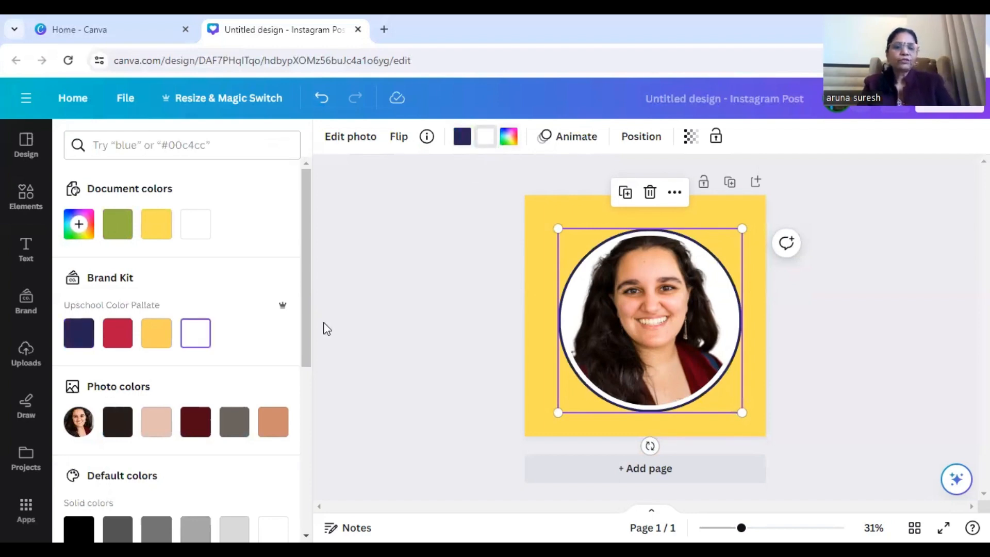
click(201, 428)
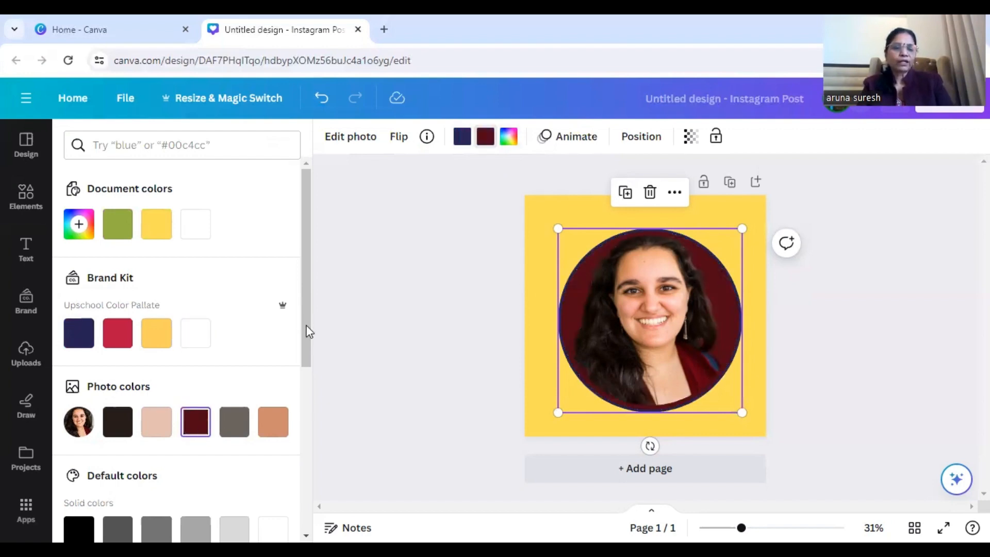
Change the frame's inner background to the yellow from the default solid colors, matching the page
scroll(309, 340, down, 3)
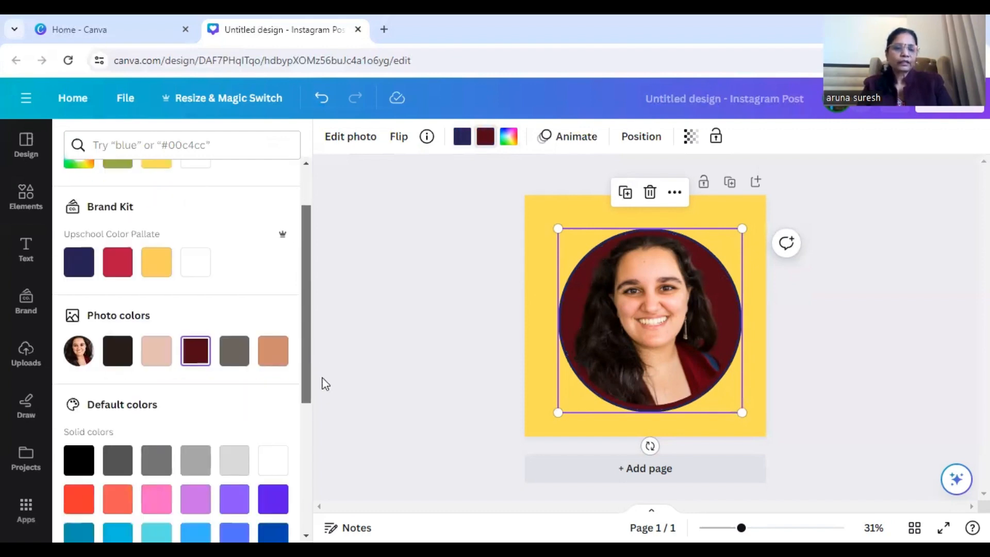
scroll(326, 384, down, 1)
scroll(307, 387, down, 1)
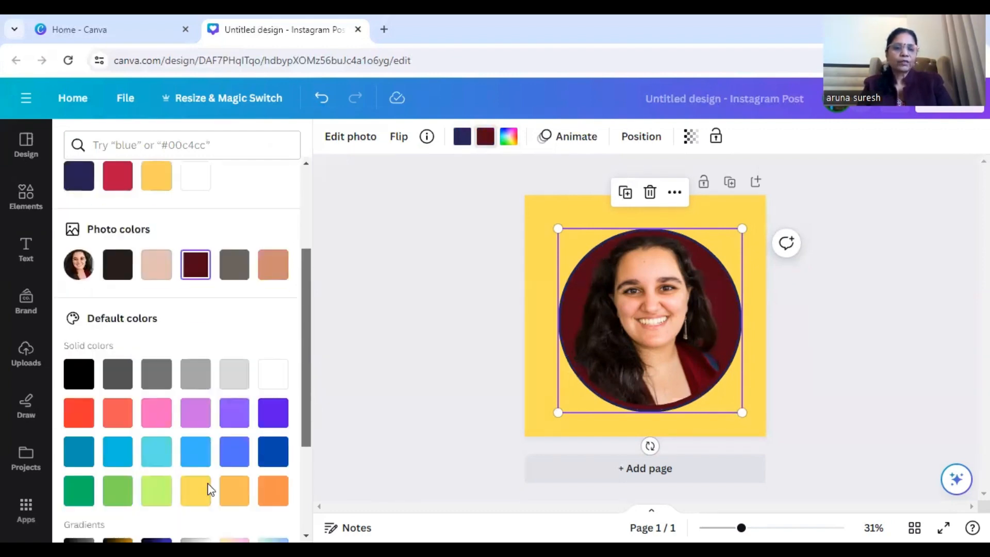
click(195, 482)
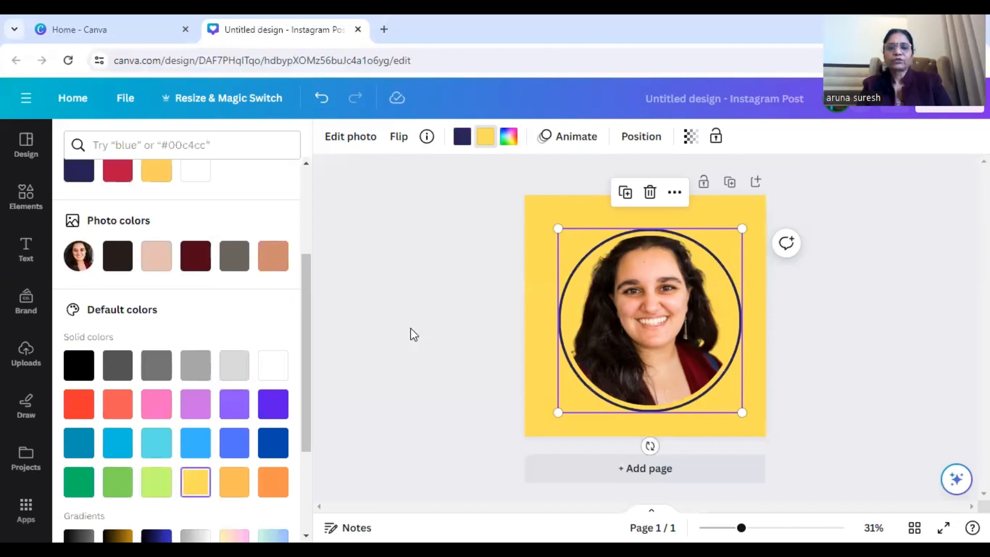
click(410, 328)
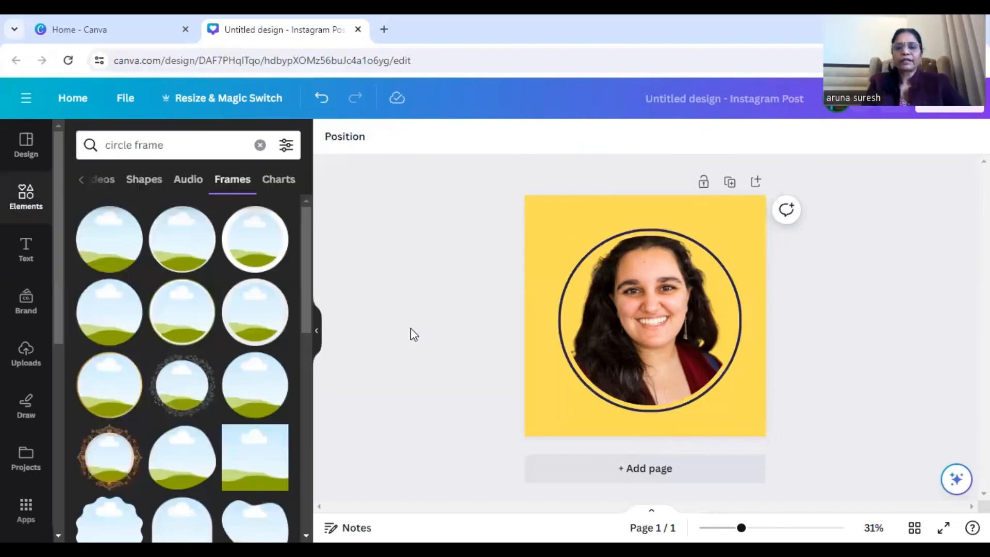
Shift the woman's photo slightly lower inside the circle frame and apply the crop
double_click(707, 310)
drag(698, 333, 709, 354)
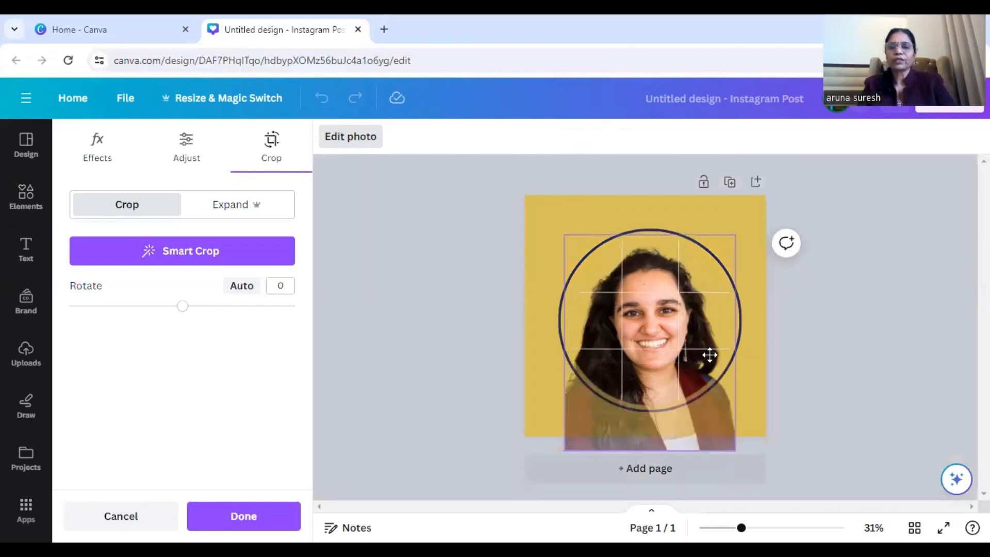
click(849, 299)
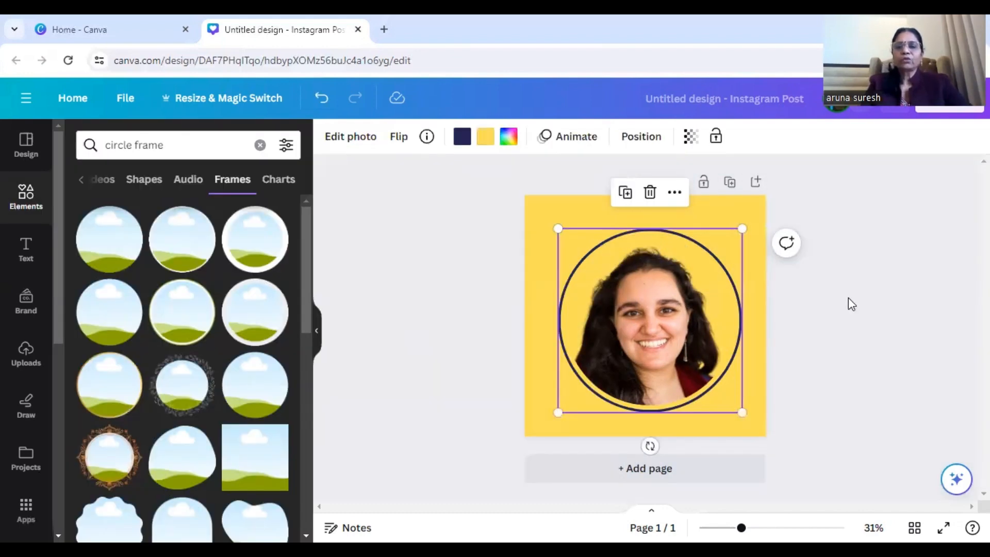
click(848, 298)
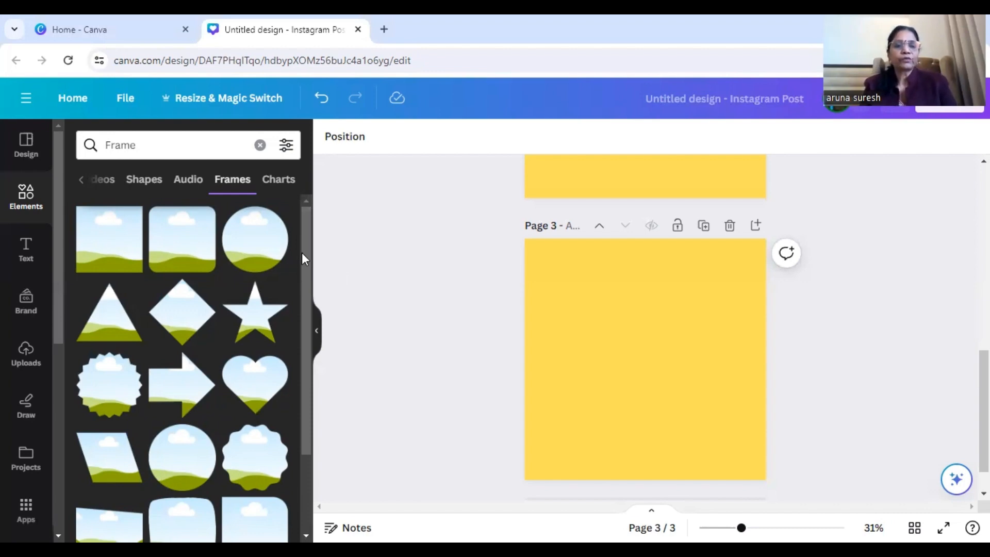
Add the plain circle frame without an outline to page 3
click(264, 250)
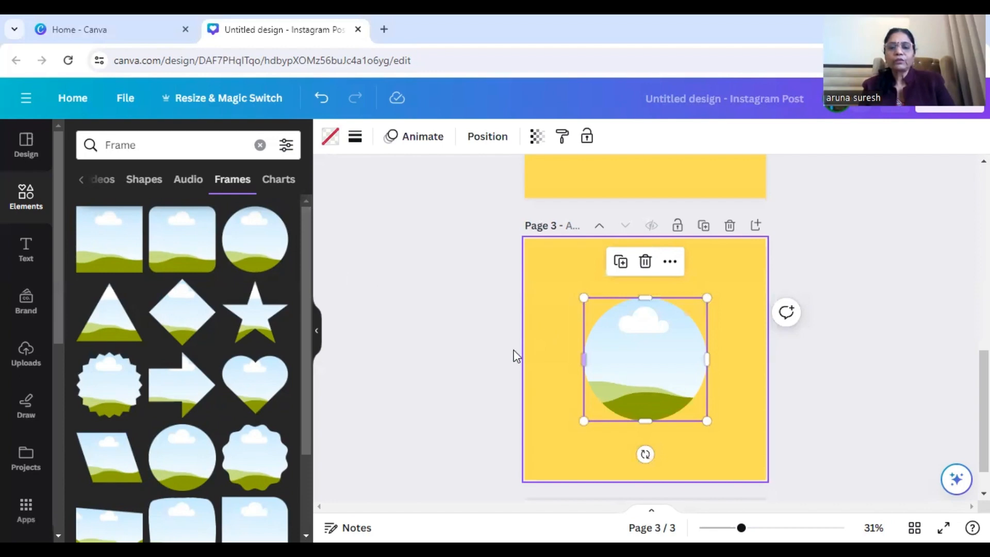
click(470, 354)
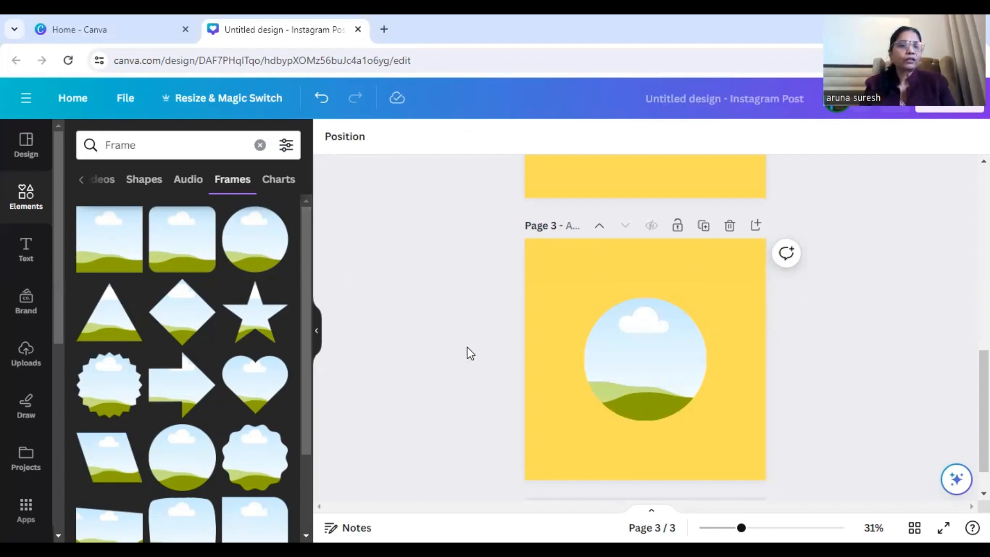
Search the elements for "woman" and show only photos
click(18, 198)
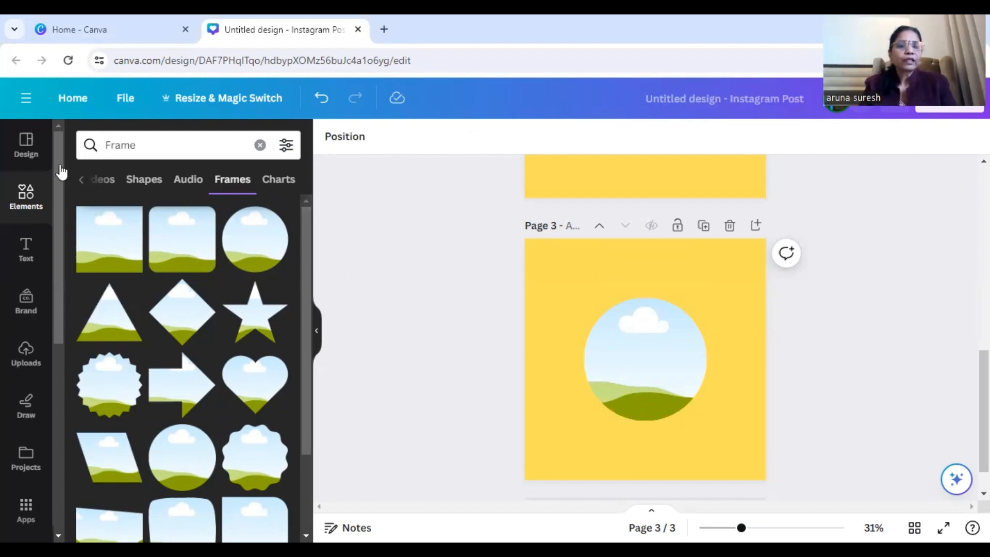
click(113, 146)
text(w)
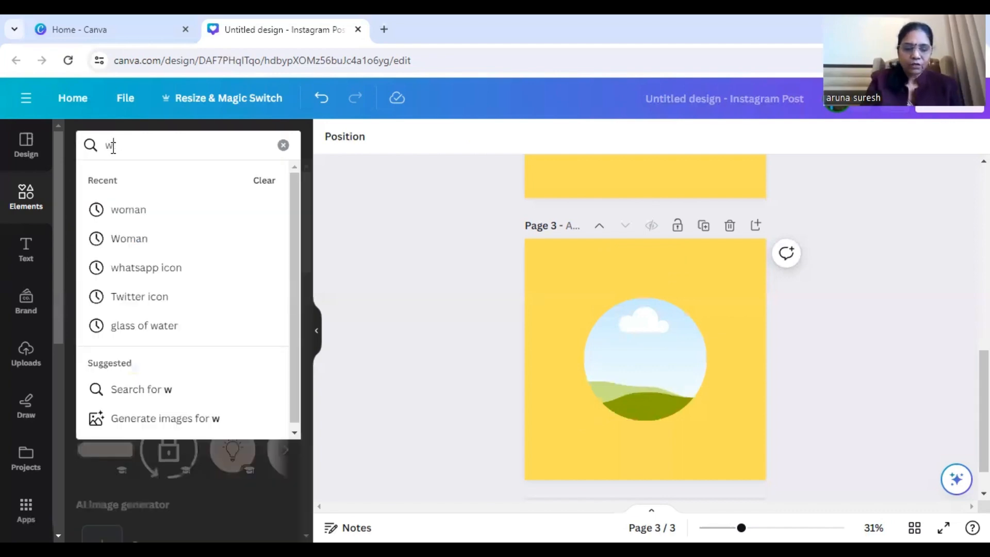
text(oman)
key(Return)
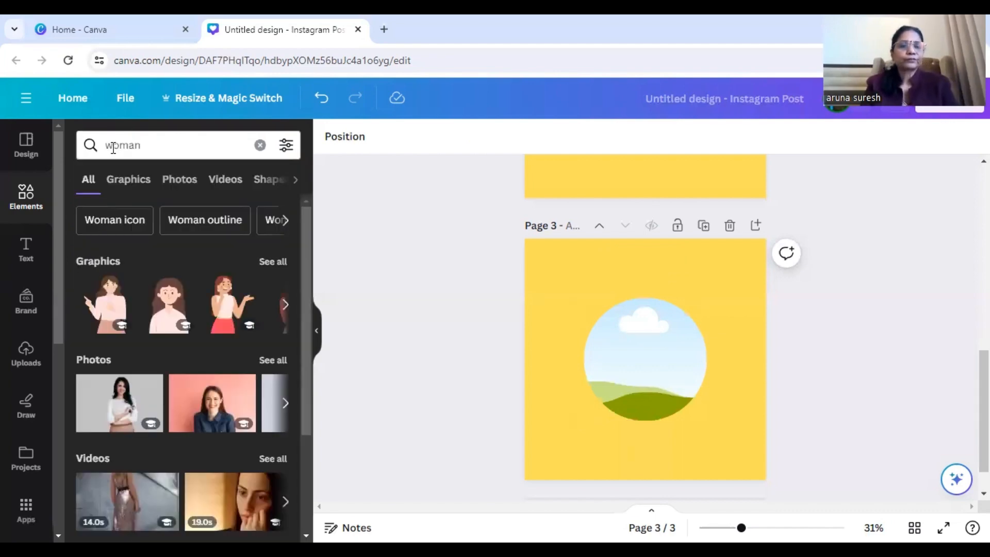
click(178, 181)
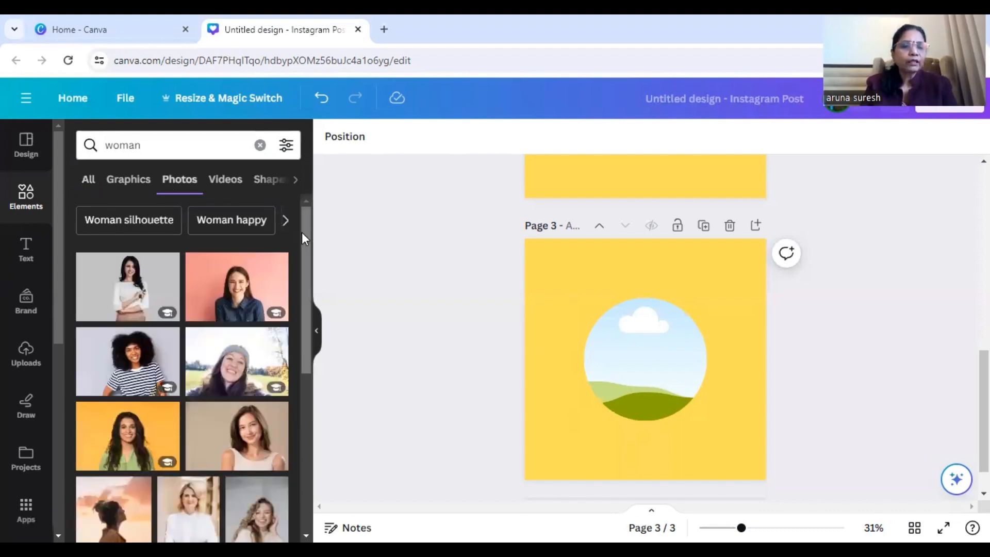
Browse the photos and add the smiling woman in a navy shirt against a pink background to page 3
drag(303, 237, 339, 385)
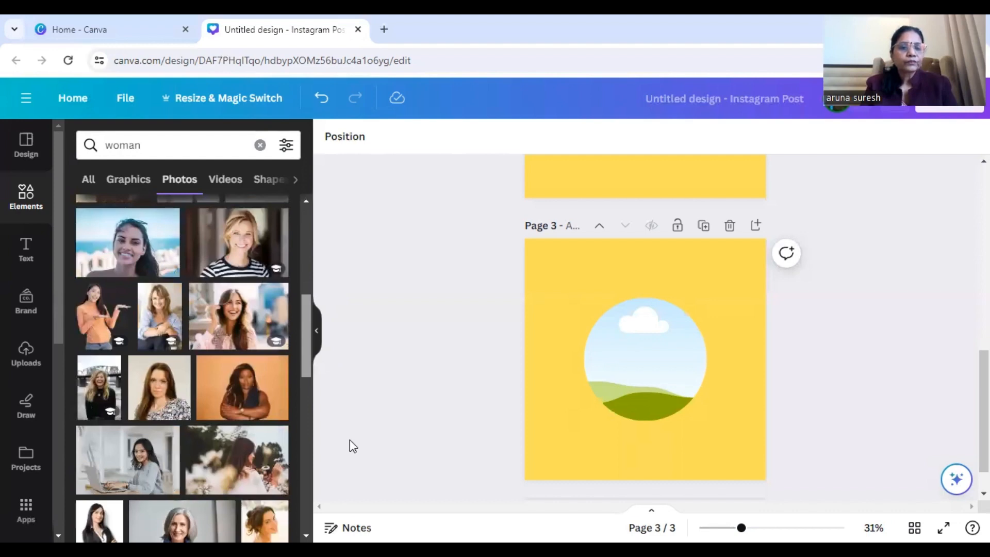
drag(350, 439, 323, 283)
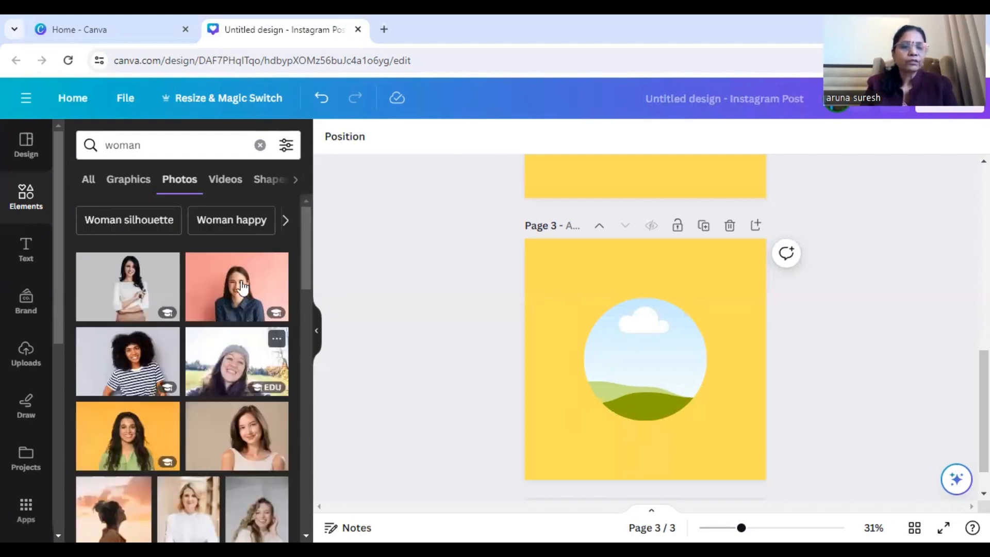
click(242, 286)
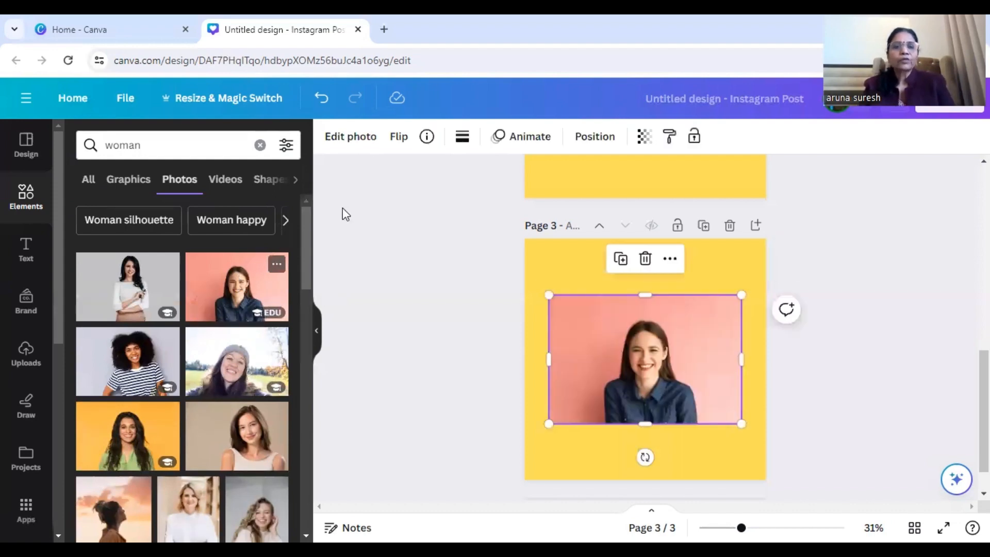
Try to remove the pink background from the new photo and drop the photo into the circle frame on page 3
click(367, 137)
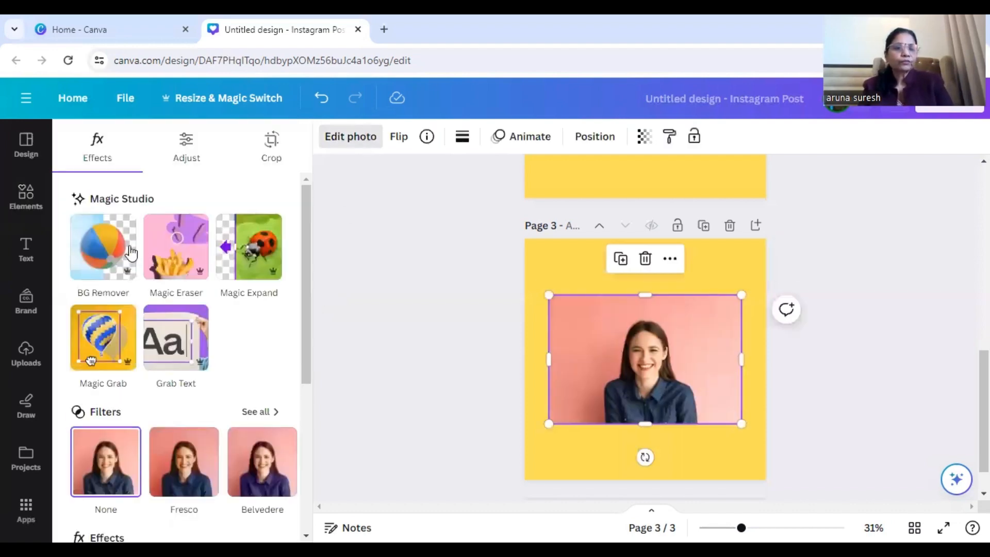
click(130, 252)
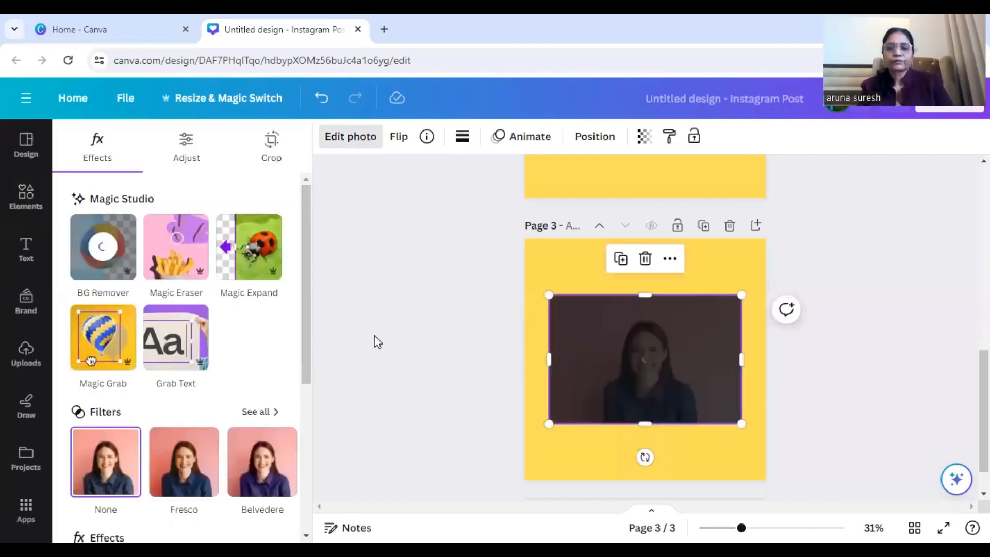
drag(669, 416, 662, 396)
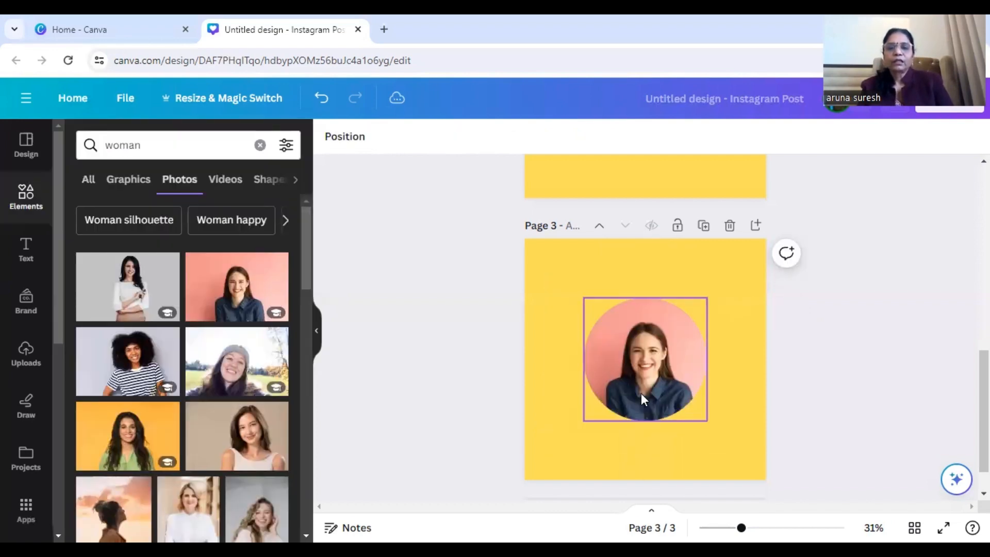
Set the transparency of the framed photo on page 3 to 49
click(642, 393)
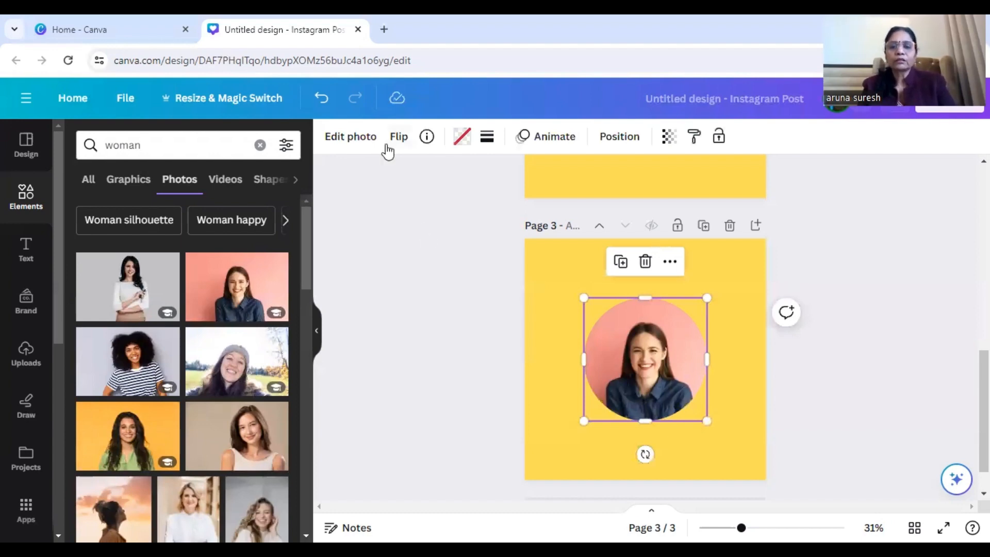
click(565, 255)
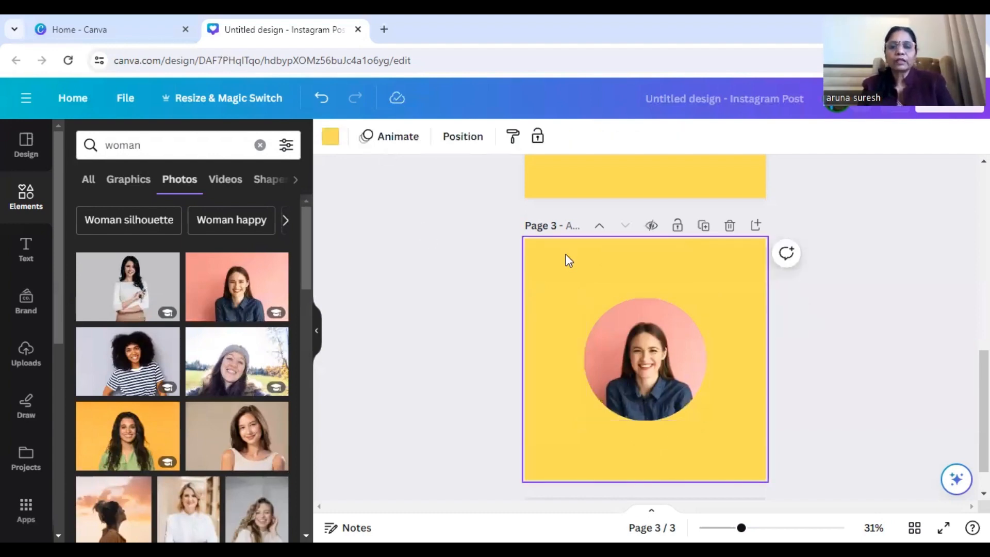
click(609, 333)
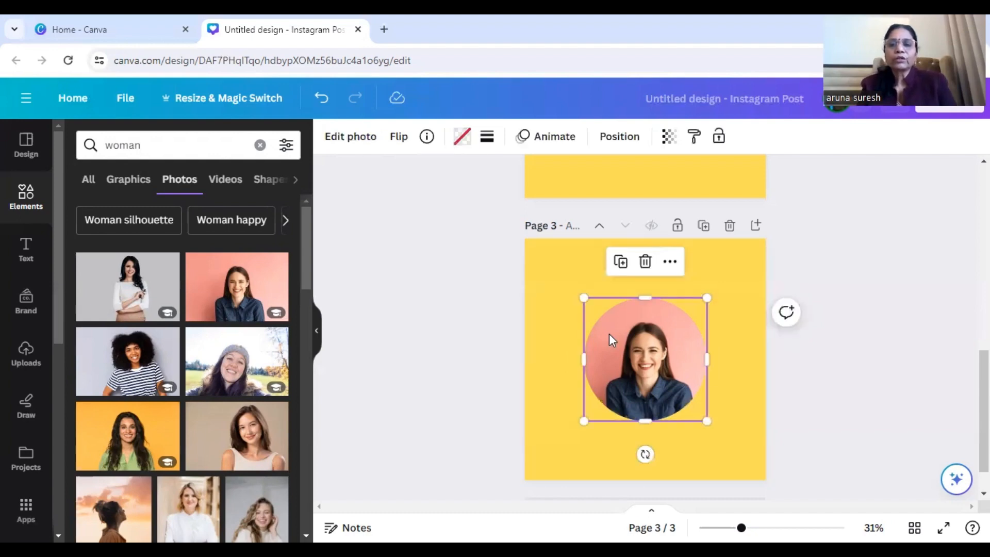
click(669, 136)
drag(669, 201, 602, 209)
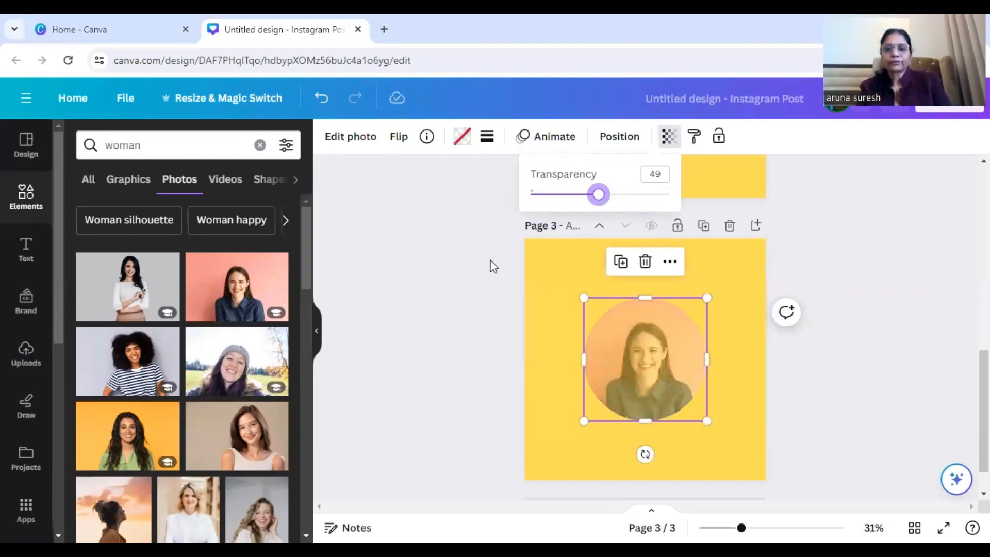
click(672, 141)
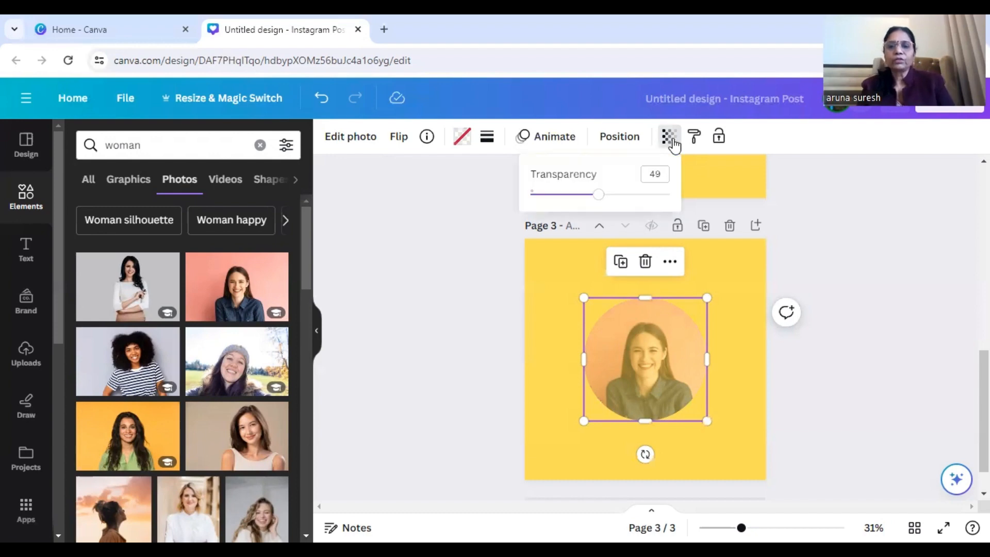
Set the transparency of the framed photo on page 3 to 90 and deselect it
drag(600, 195, 656, 194)
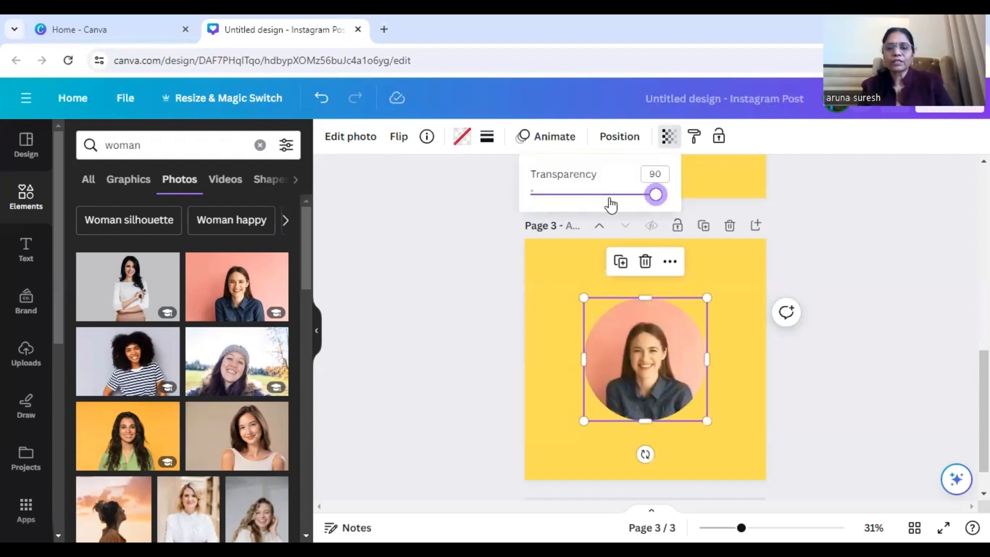
click(452, 262)
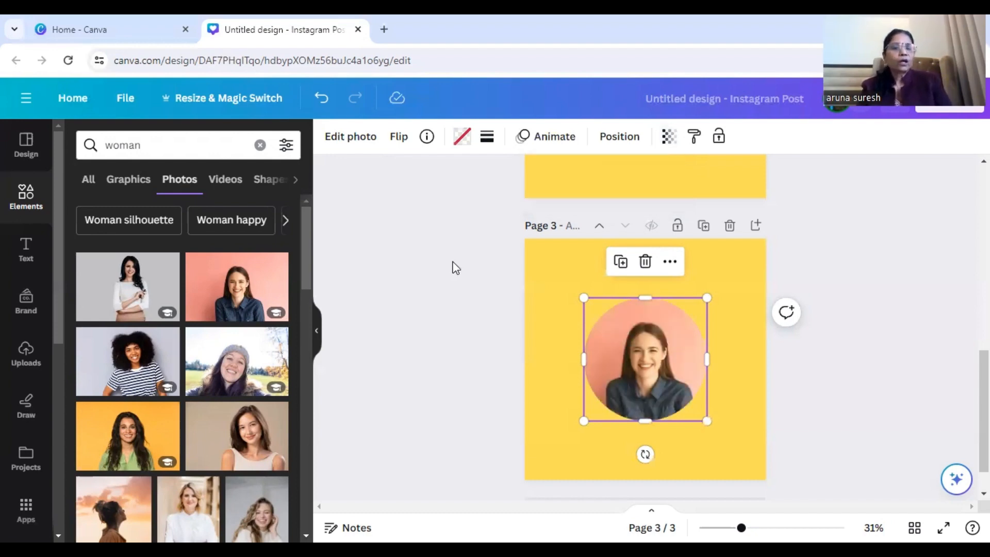
click(453, 262)
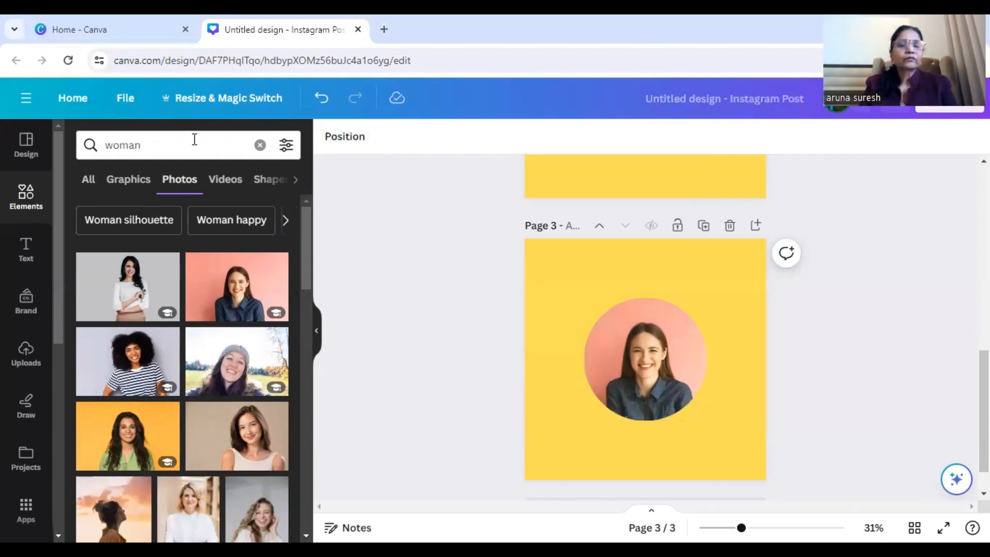
Replace the element search with "rays" and show all the graphics results
click(259, 147)
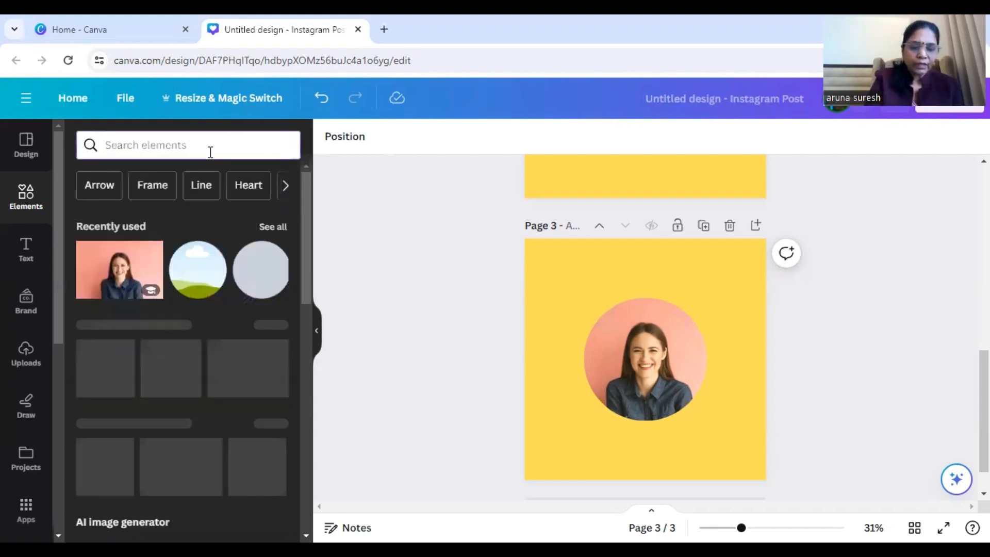
text(rays)
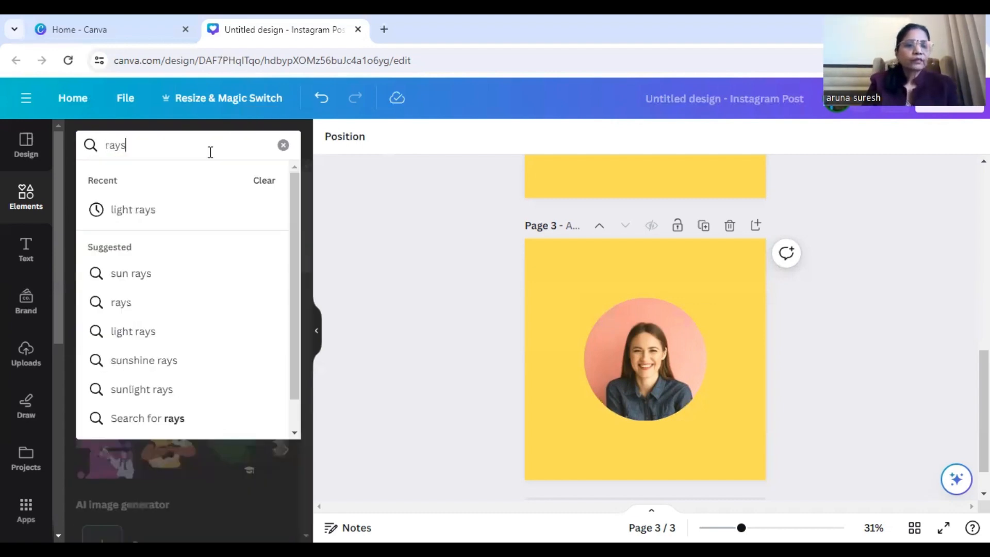
key(Return)
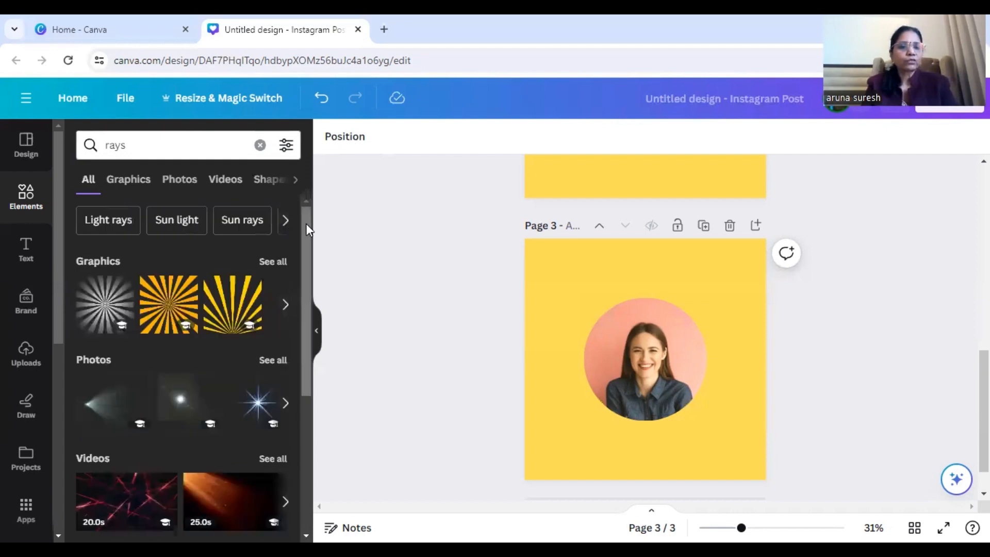
scroll(310, 233, down, 1)
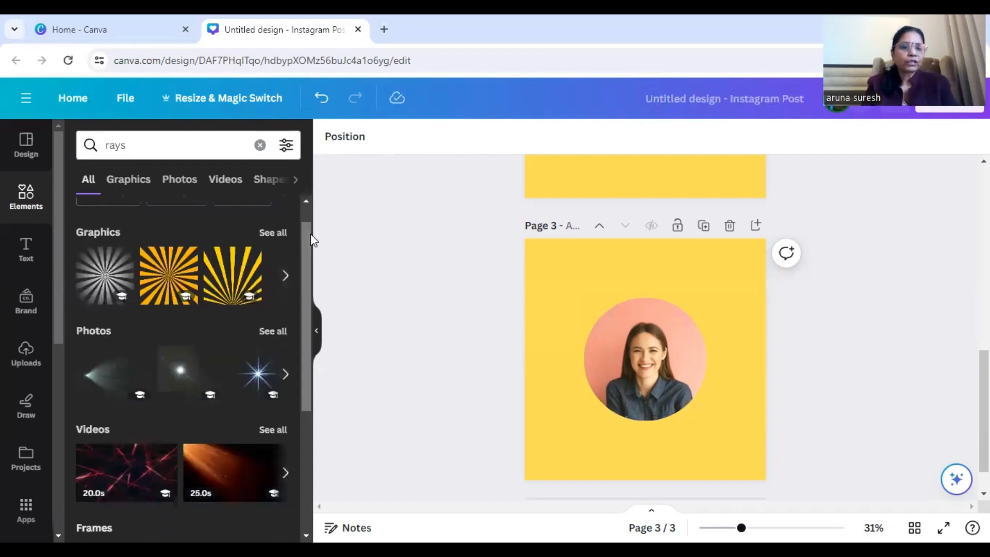
click(283, 232)
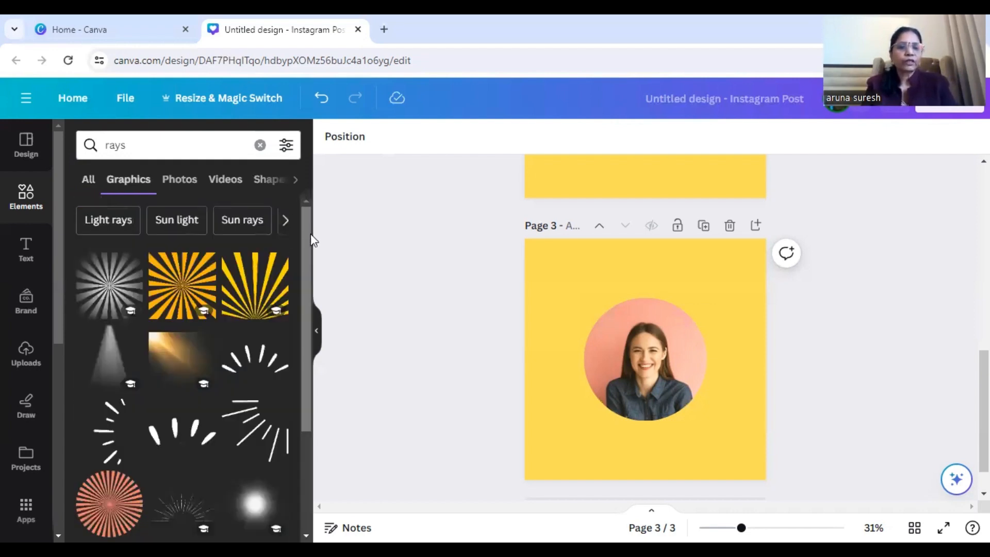
Browse the ray graphics and add the solid yellow sunburst with faded rays to page 3
scroll(310, 234, down, 1)
scroll(325, 316, down, 5)
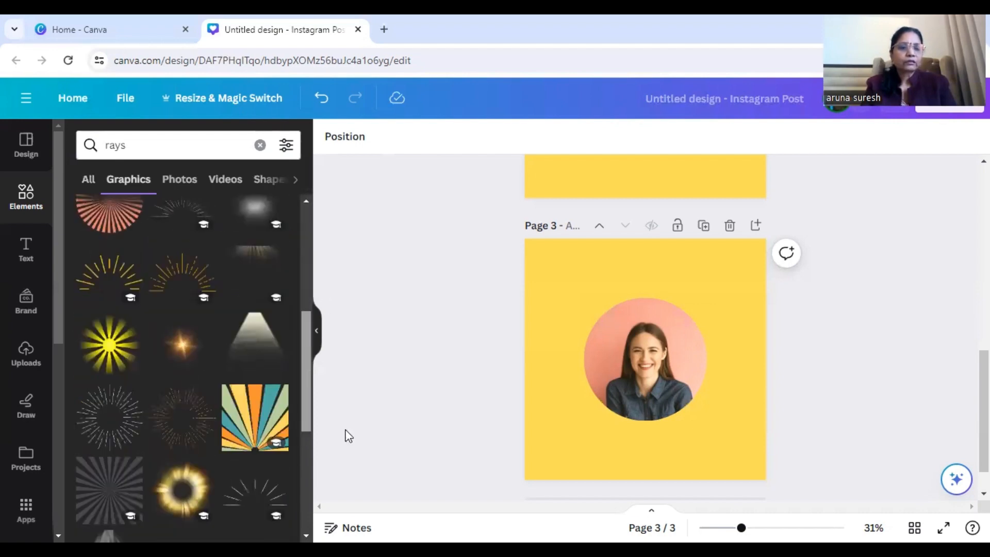
scroll(348, 442, down, 4)
scroll(325, 356, down, 5)
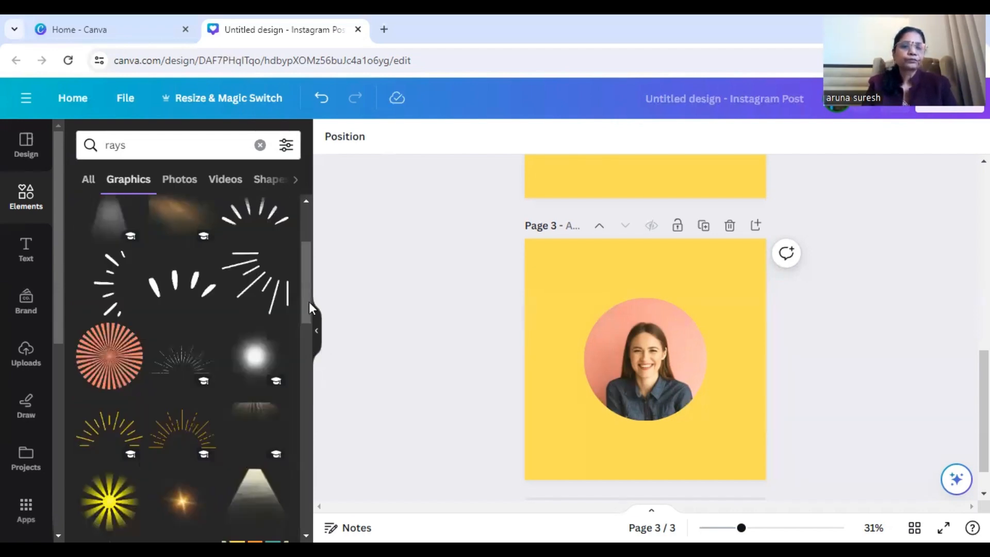
drag(308, 301, 301, 267)
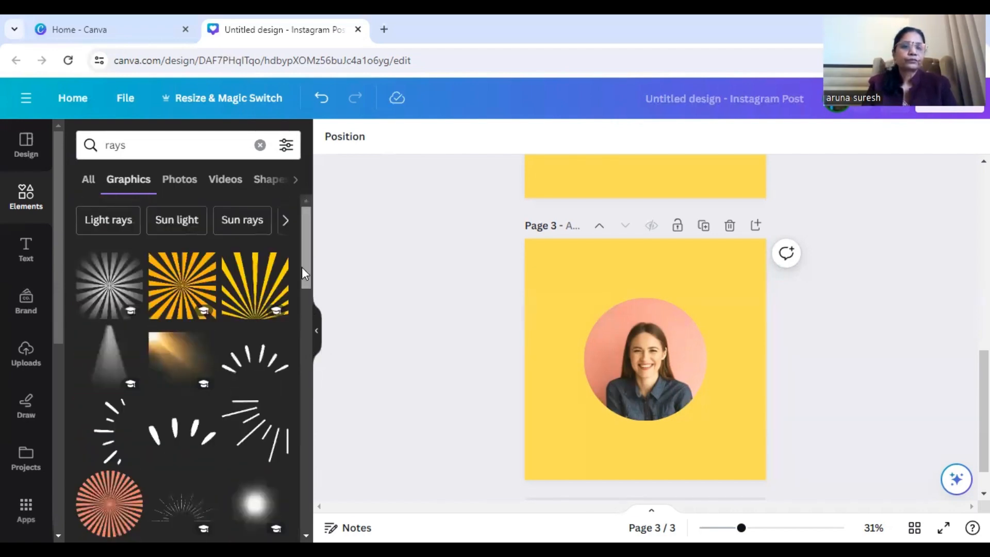
scroll(122, 464, down, 4)
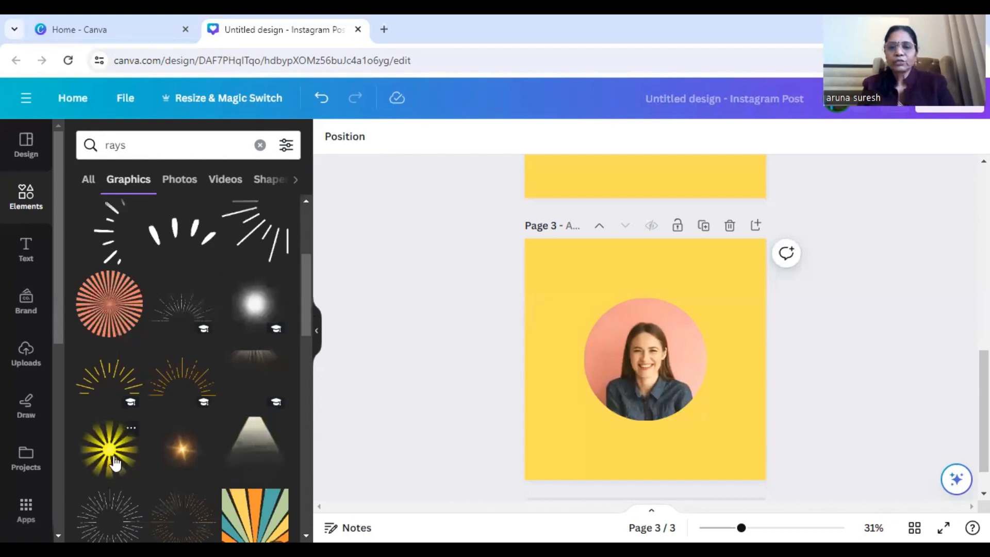
click(114, 463)
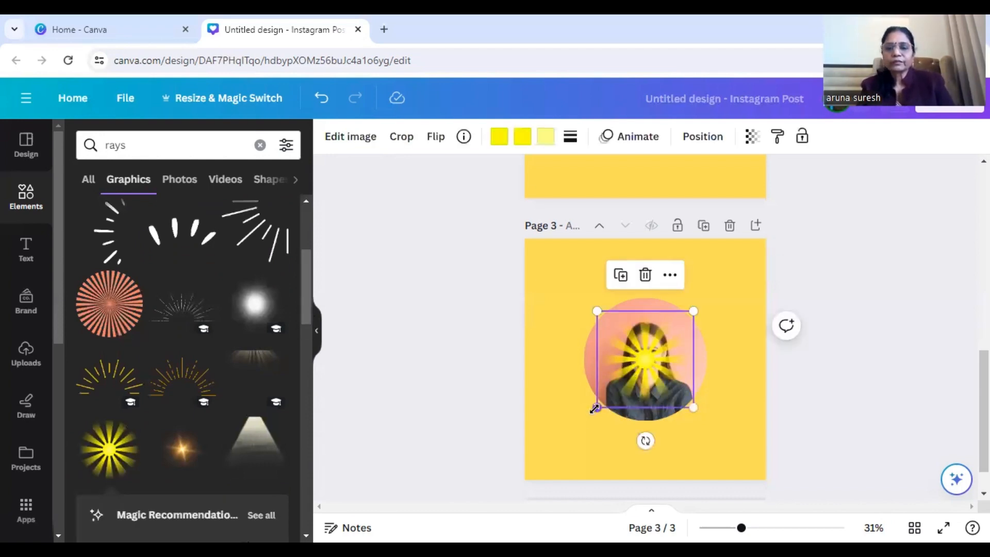
Enlarge the sunburst to slightly beyond the circular photo and send it backward behind the photo
drag(595, 409, 578, 425)
drag(694, 311, 711, 294)
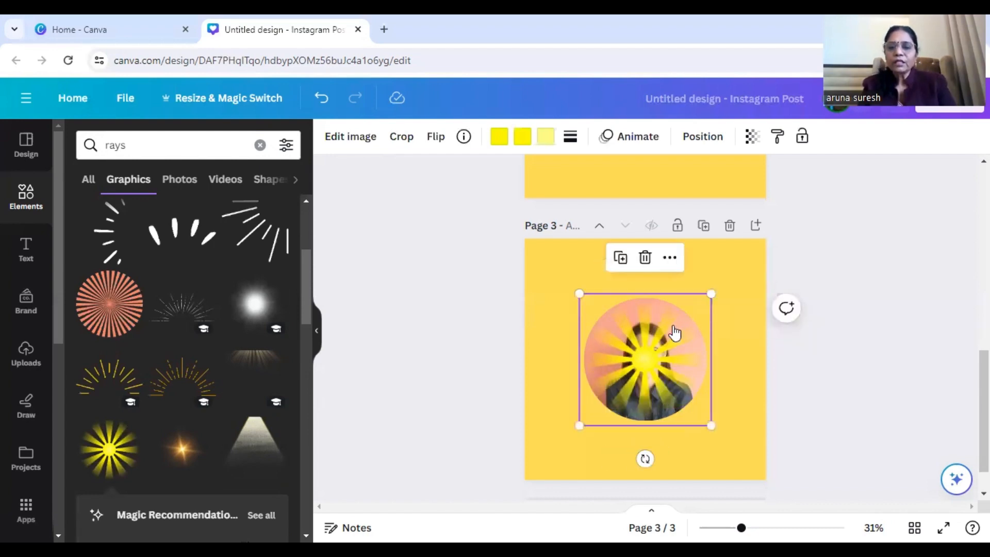
right_click(675, 333)
mouse_move(680, 330)
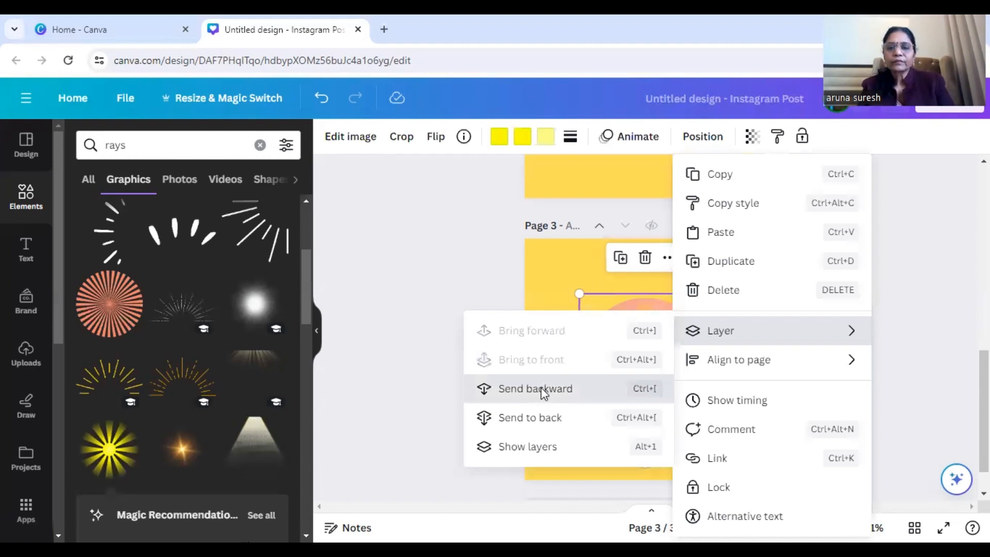
click(540, 388)
Remove the background of the framed photo and move the woman down so her head sits just below the sunburst's center
click(594, 367)
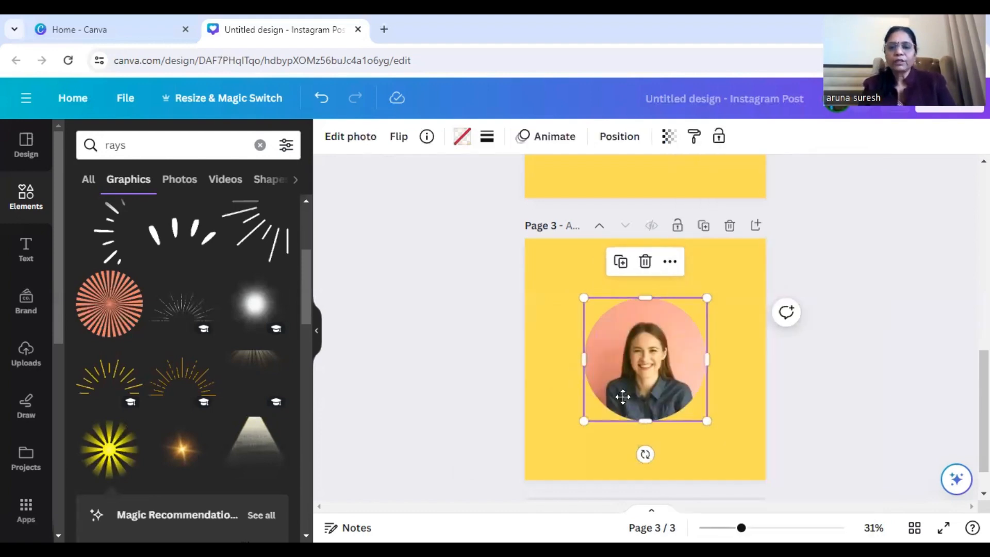
mouse_move(595, 367)
mouse_down()
mouse_move(674, 362)
mouse_move(610, 368)
mouse_up()
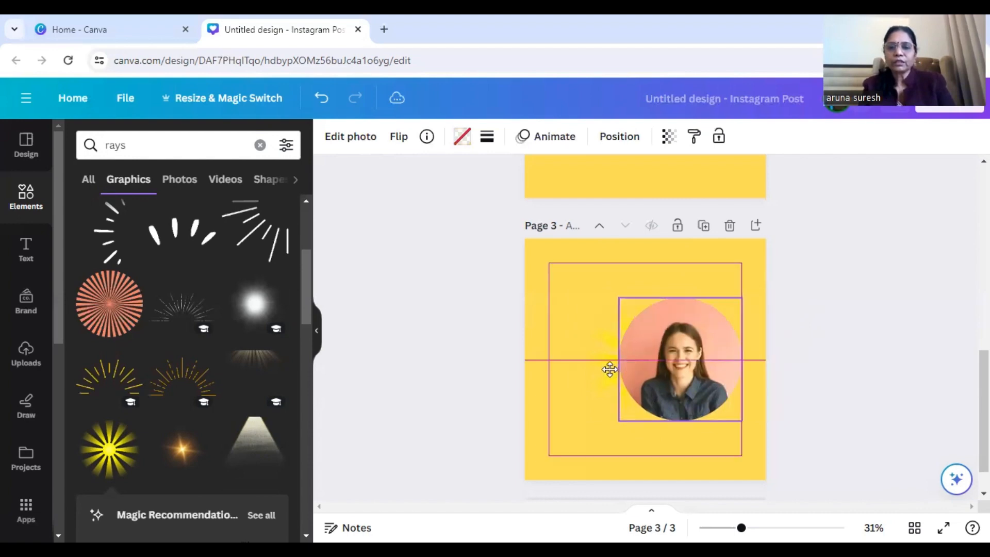
click(342, 148)
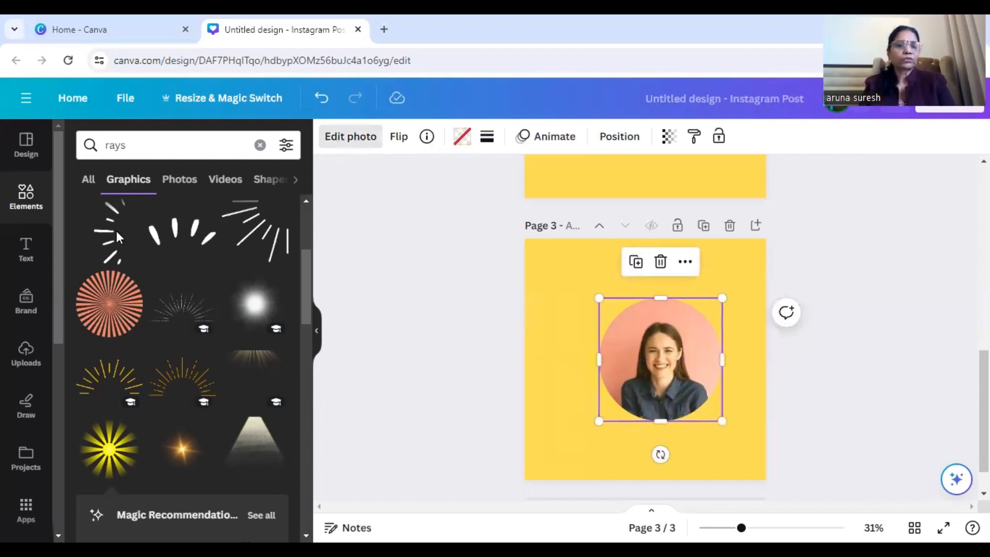
click(103, 240)
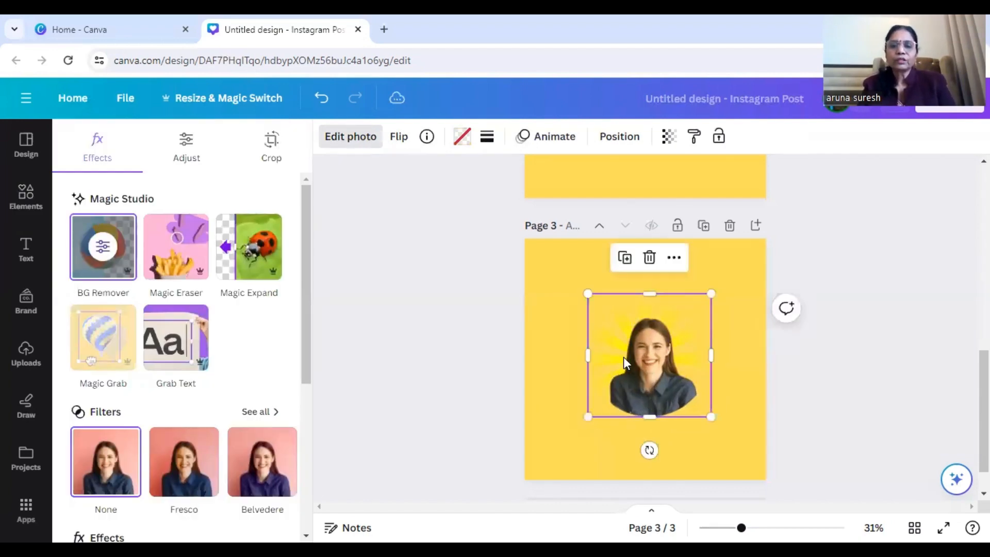
double_click(612, 347)
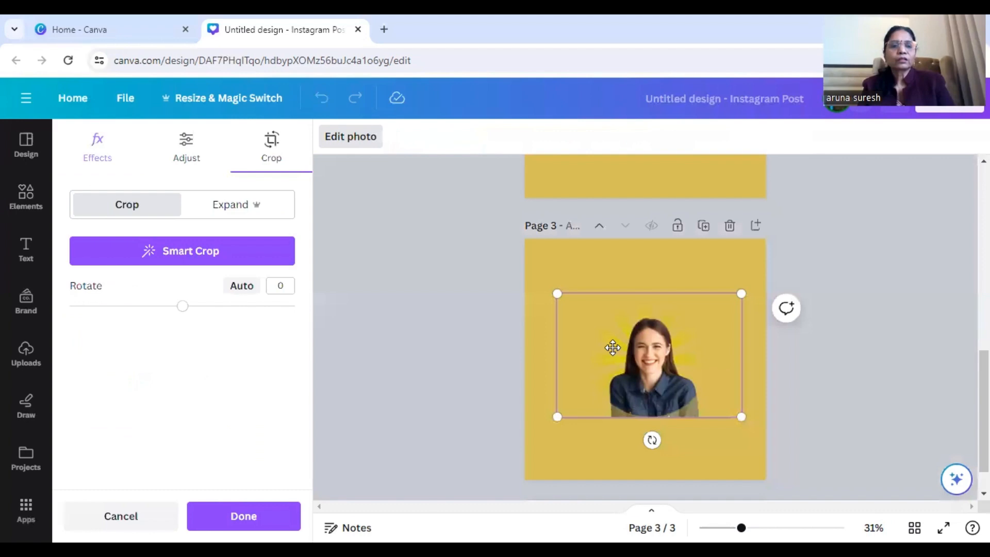
click(457, 341)
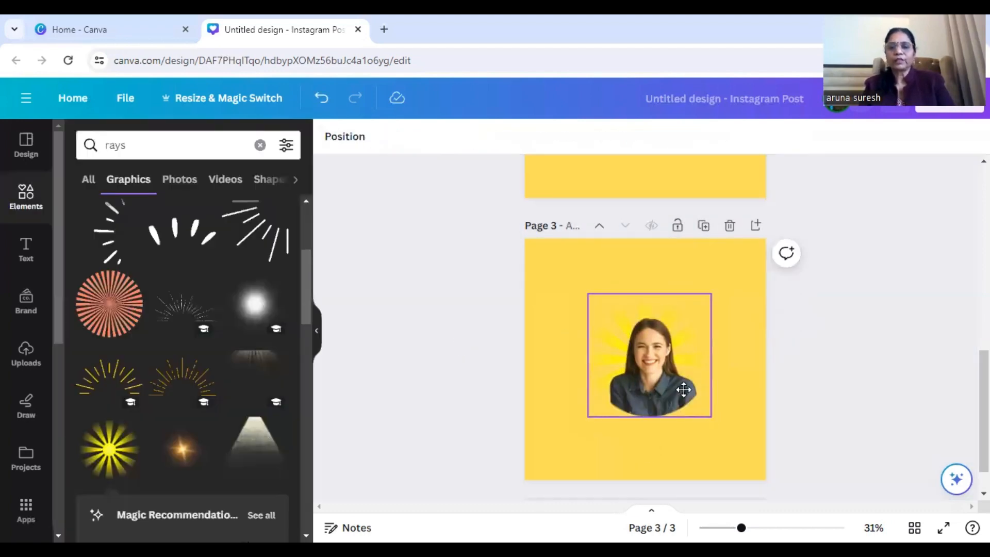
drag(661, 353, 667, 397)
Recolor the sunburst's first two yellow colors to the document's navy blue, #242254
click(652, 328)
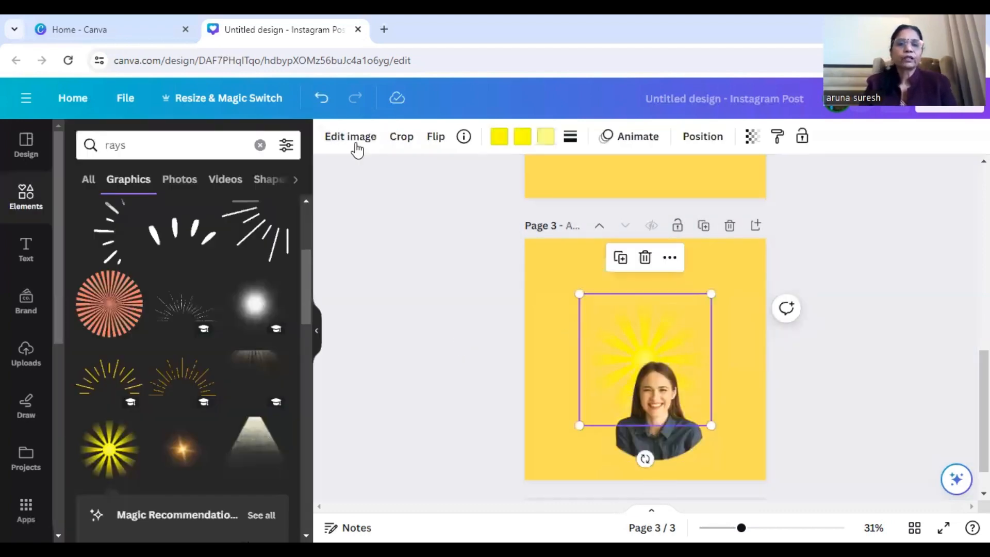
click(497, 138)
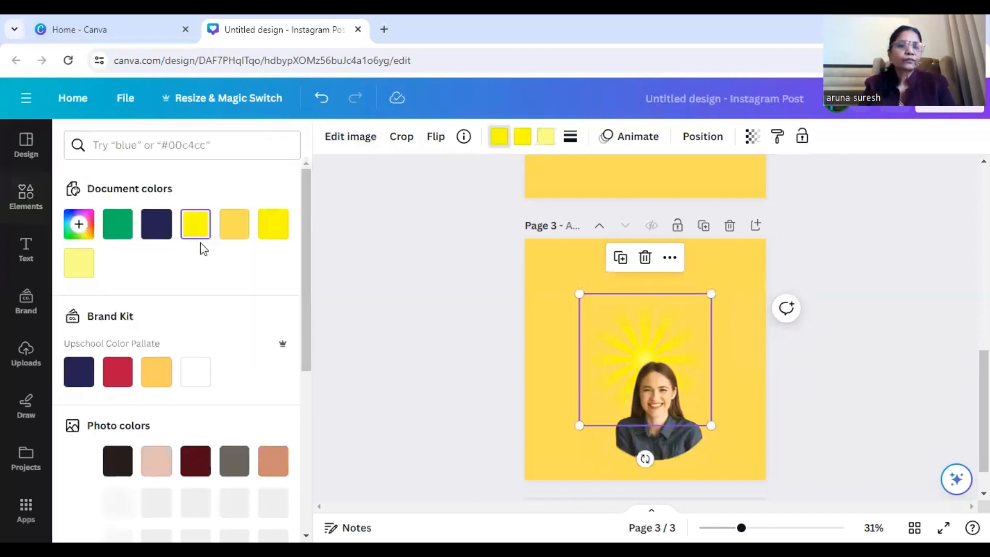
click(160, 229)
click(522, 138)
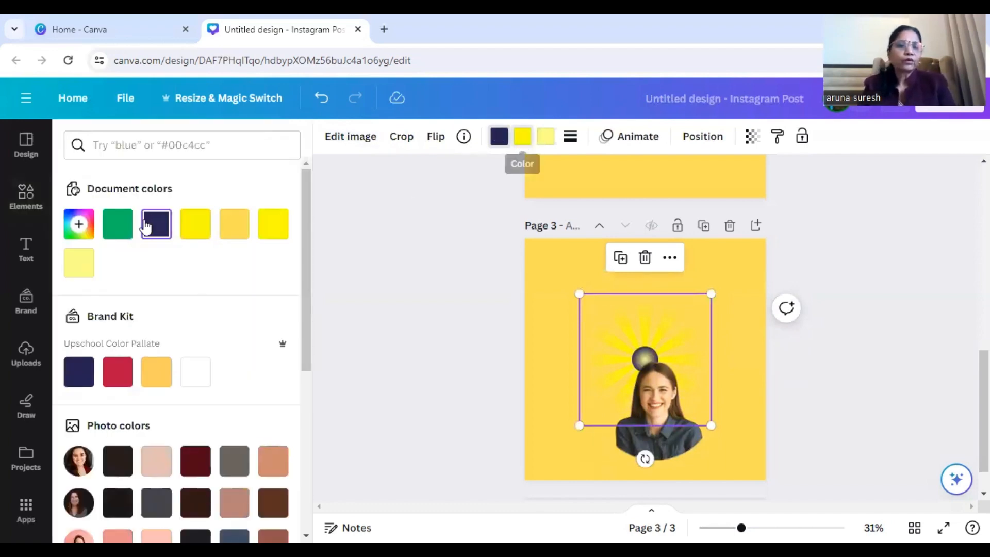
click(158, 228)
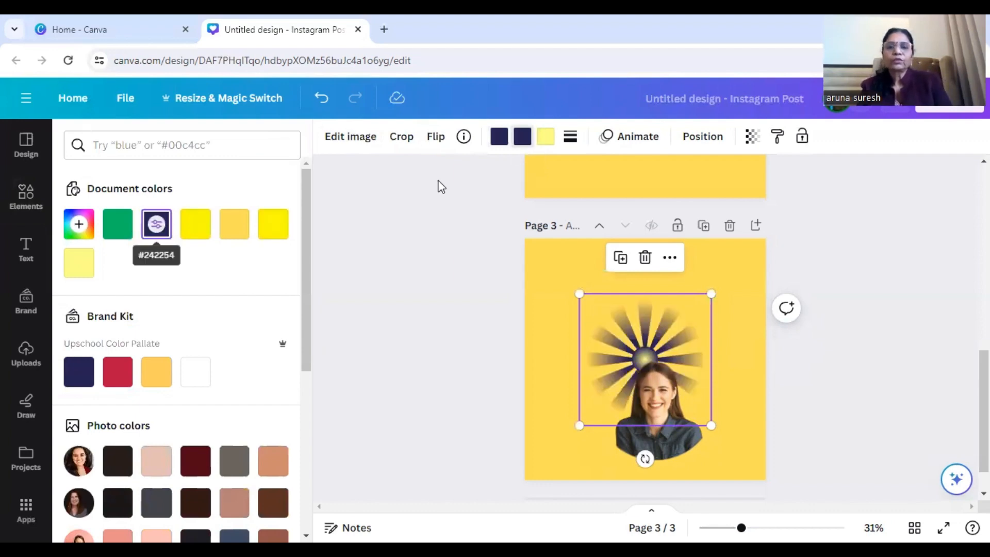
Change the sunburst's pale yellow center color to the bright light blue from the default solid colors
click(545, 137)
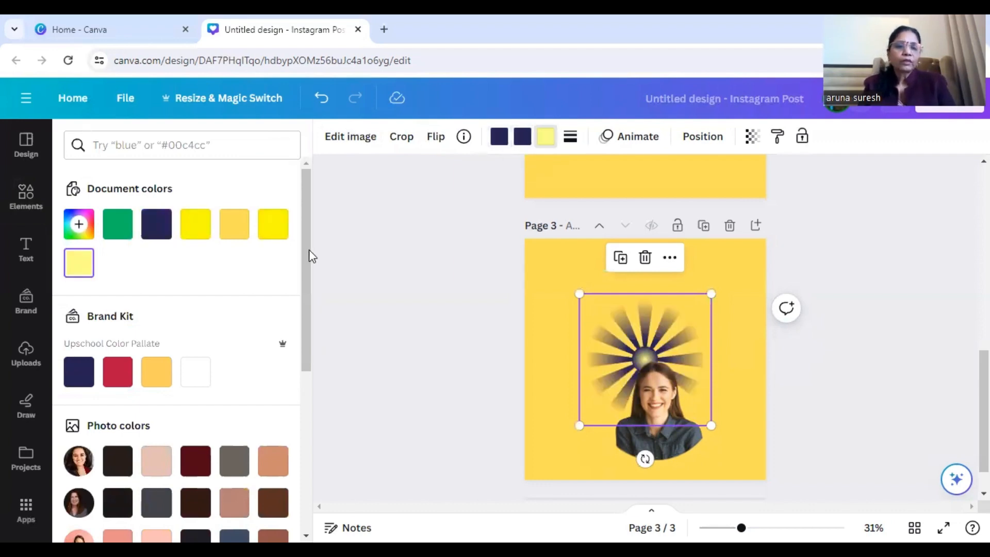
scroll(311, 300, down, 2)
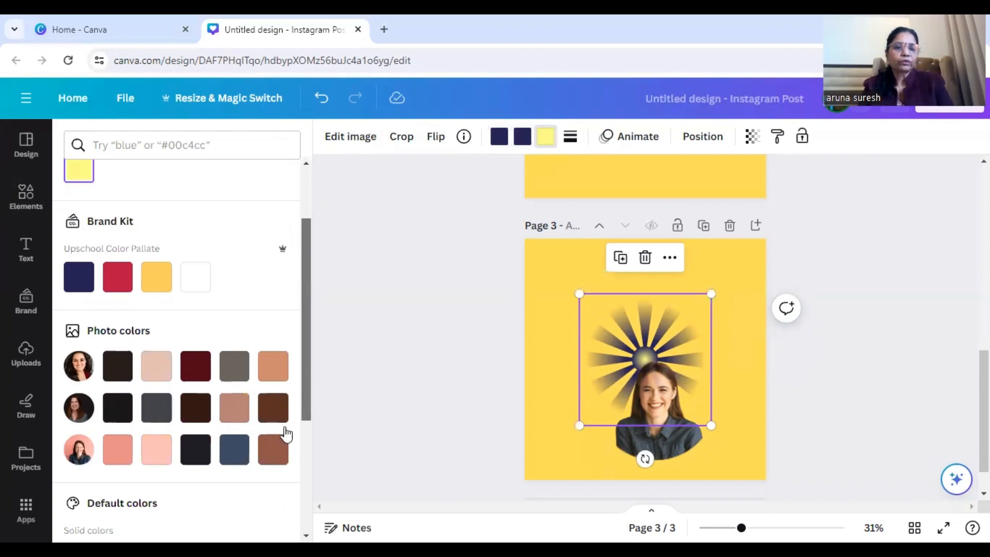
scroll(283, 431, down, 4)
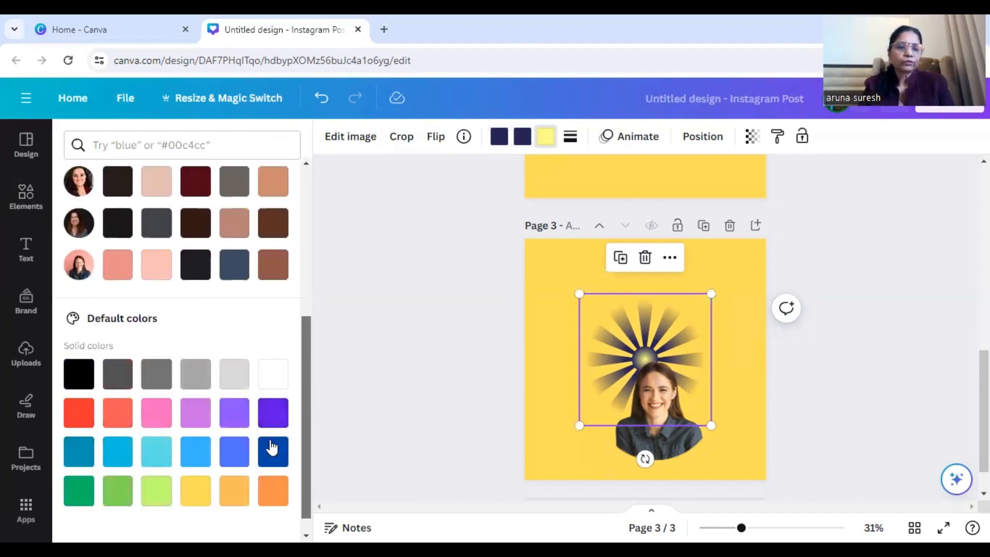
click(116, 457)
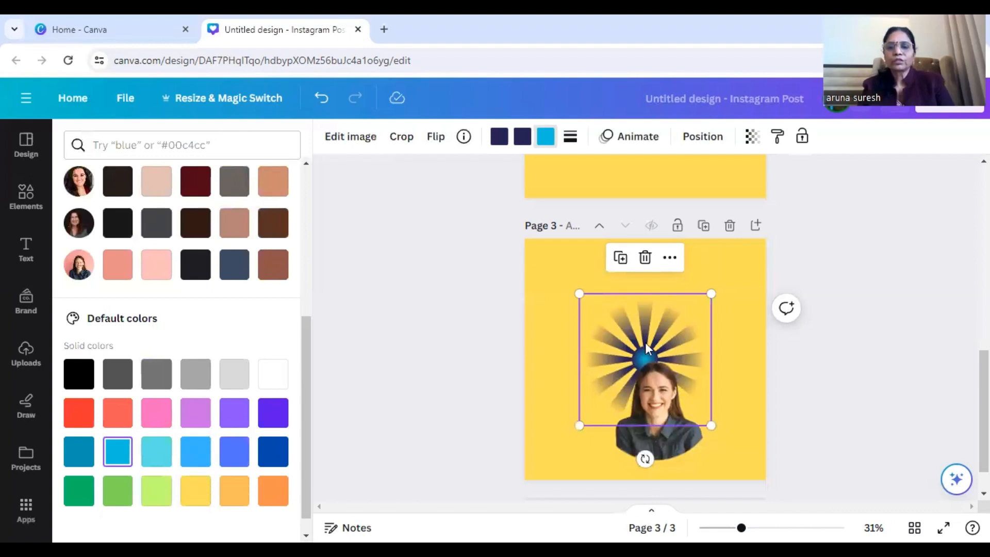
Move the sunburst down behind the woman, nudge her photo up slightly to center it on the rays, and deselect
drag(654, 385, 666, 435)
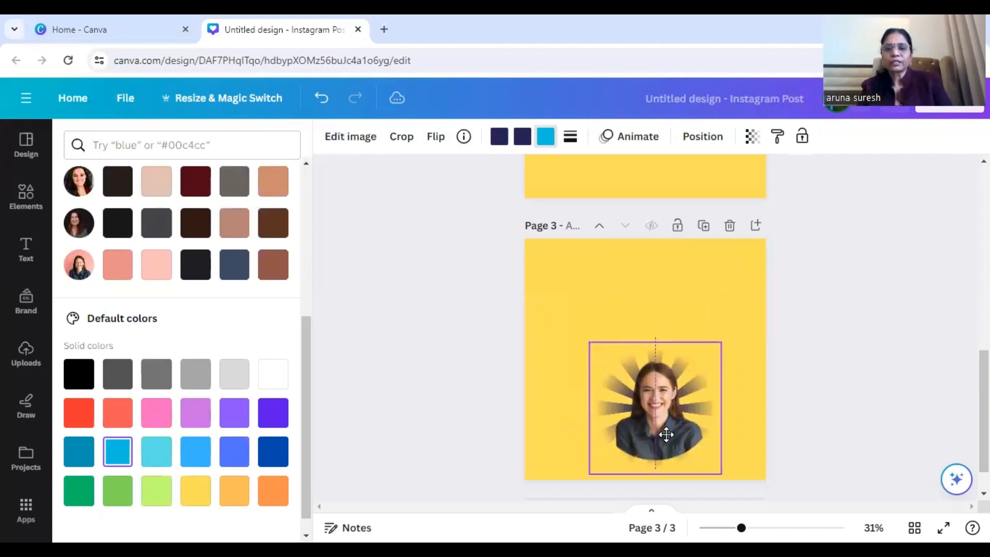
click(787, 357)
click(915, 262)
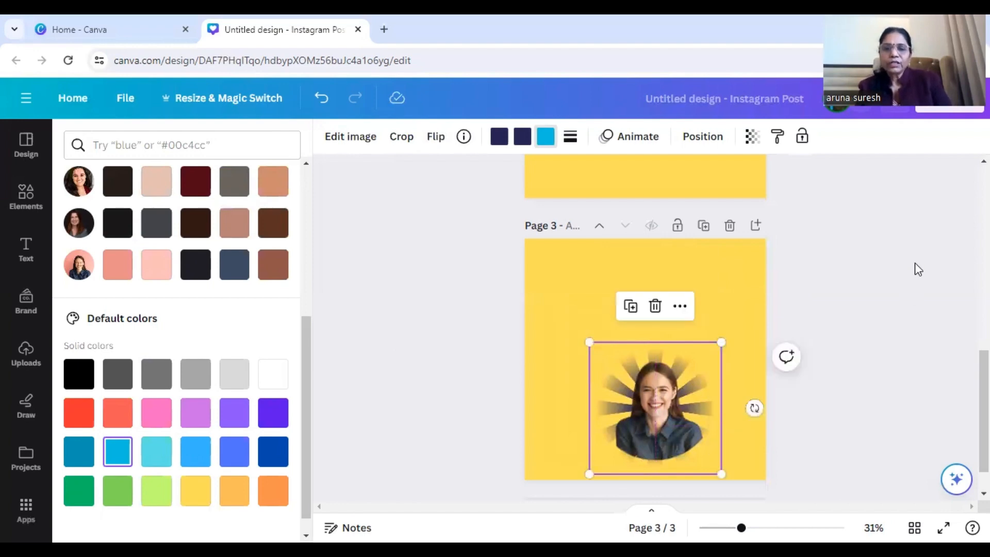
click(707, 383)
drag(707, 383, 704, 370)
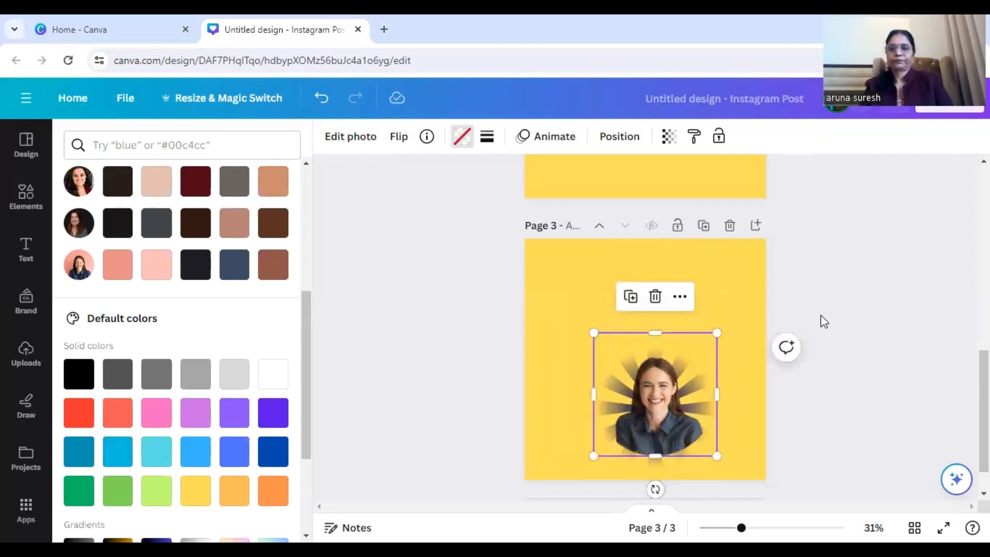
click(821, 316)
click(824, 321)
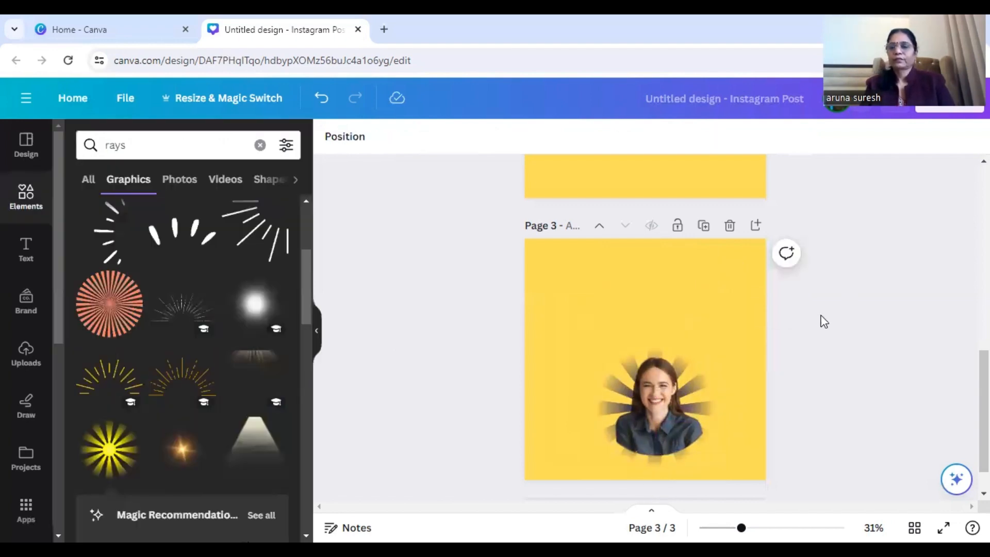
Move the woman's photo down until her head sits at the sunburst's center and her shoulders reach the page's lower edge
scroll(823, 322, down, 1)
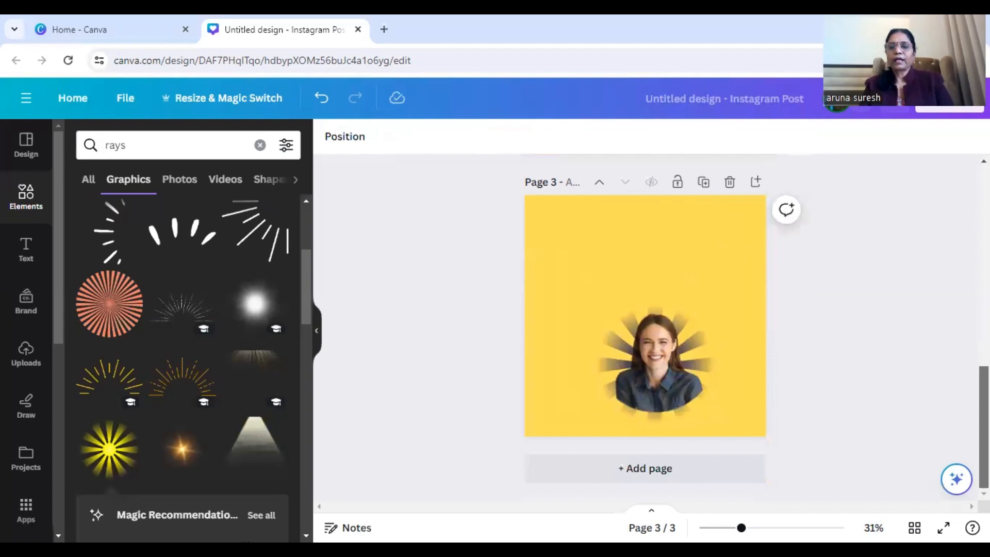
click(710, 300)
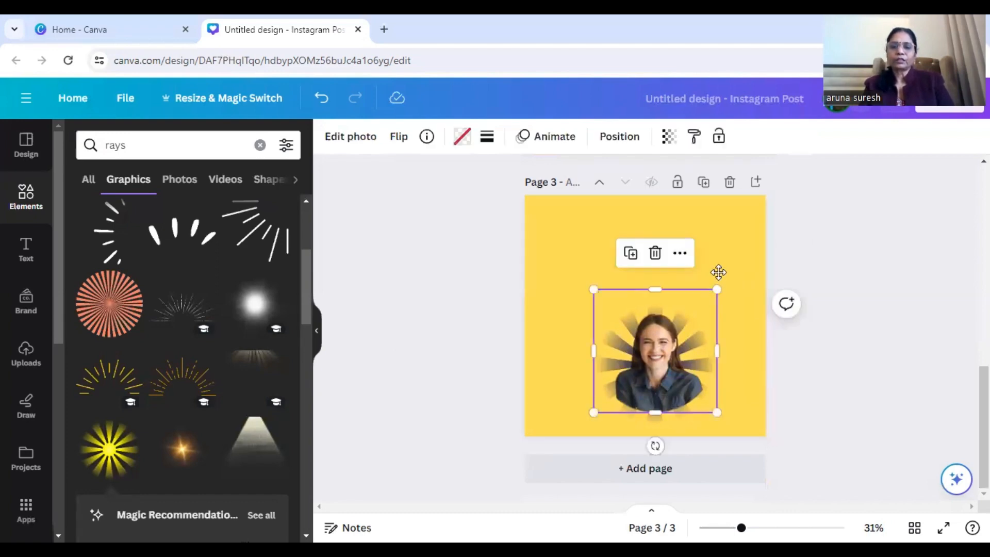
mouse_move(675, 346)
mouse_down()
mouse_move(679, 325)
mouse_move(673, 362)
mouse_up()
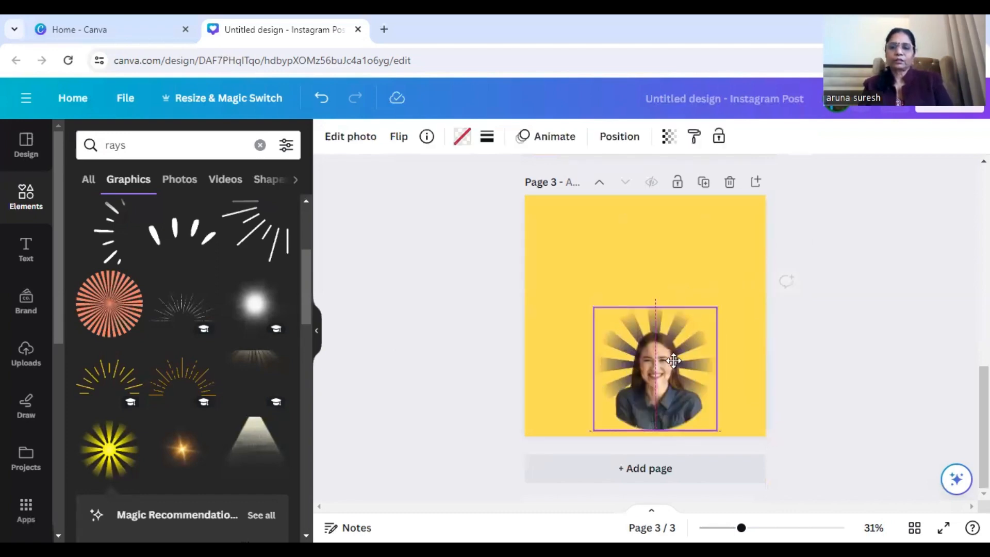
click(840, 286)
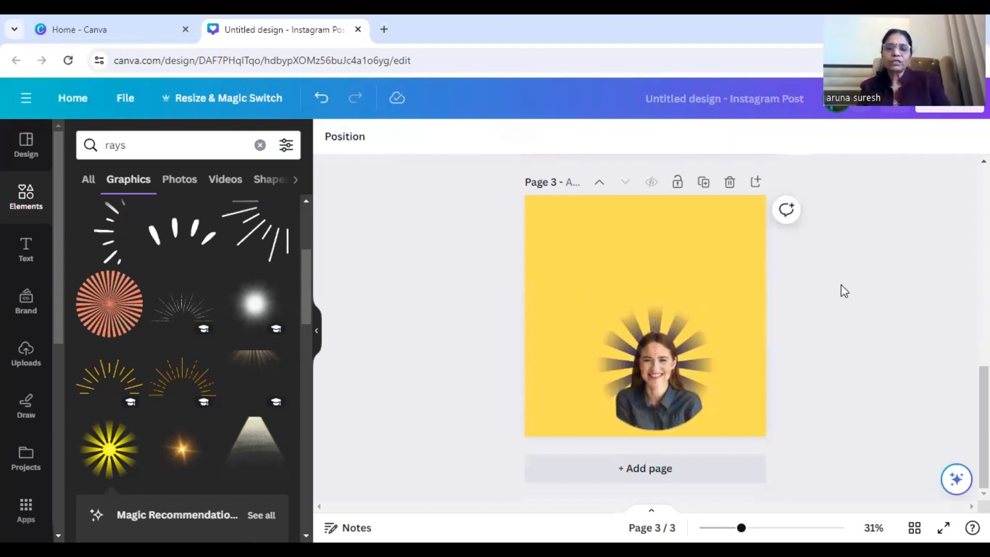
click(653, 352)
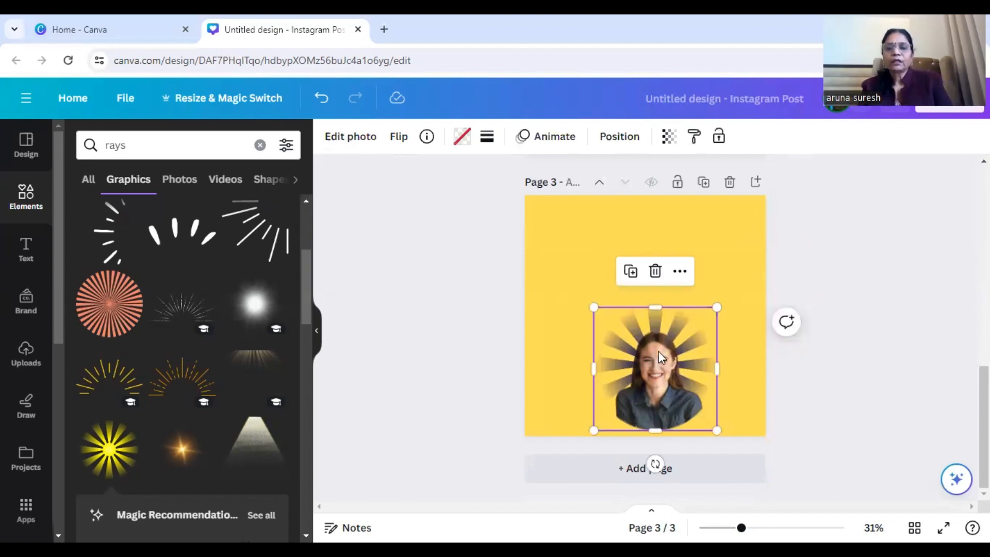
drag(657, 351, 662, 370)
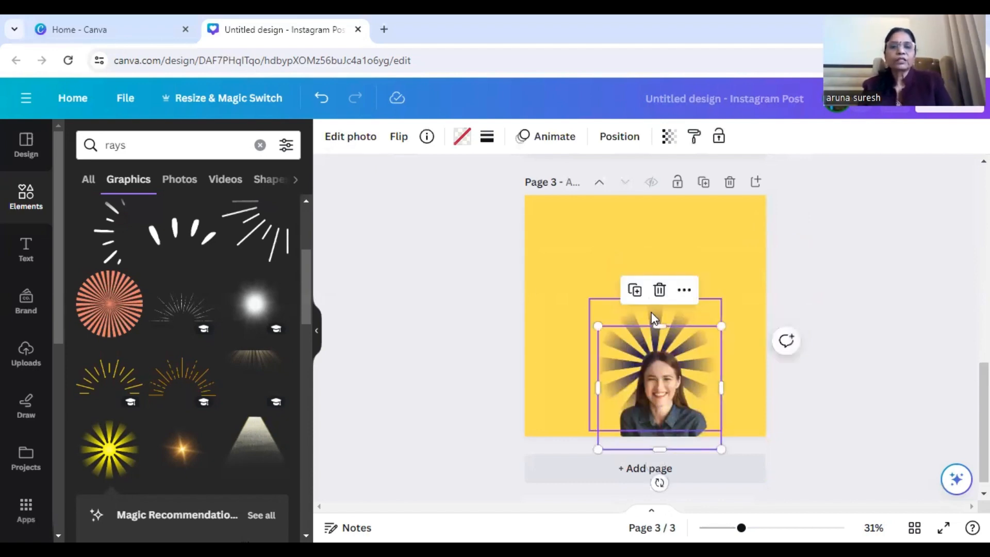
Recolor the sunburst's navy to the bright violet from the default solid colors and apply the change to all matching colors
click(645, 311)
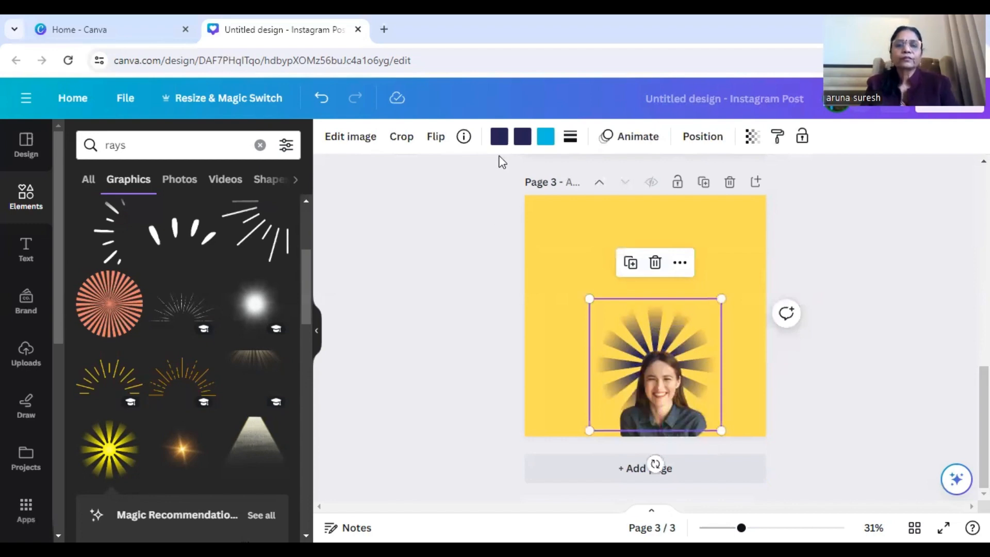
click(499, 137)
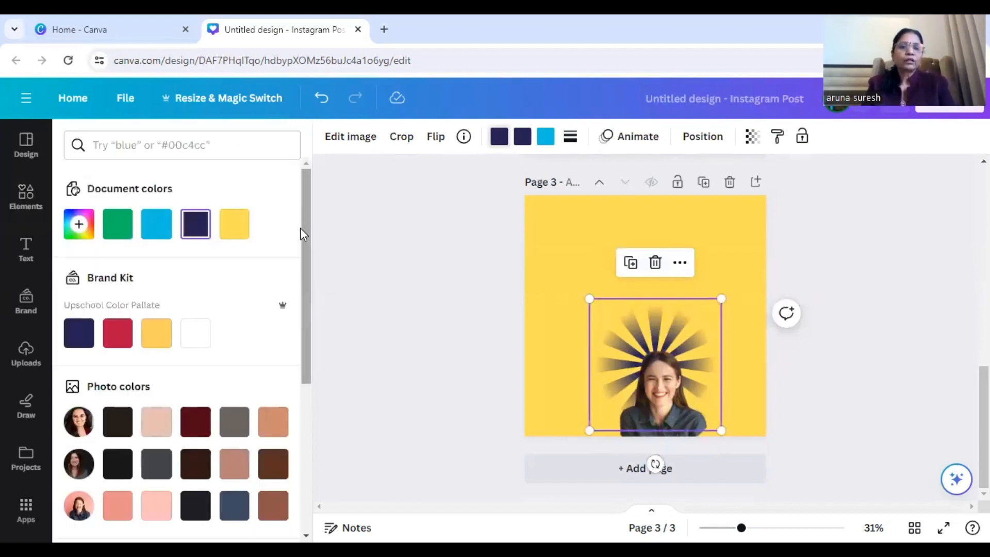
scroll(309, 374, down, 5)
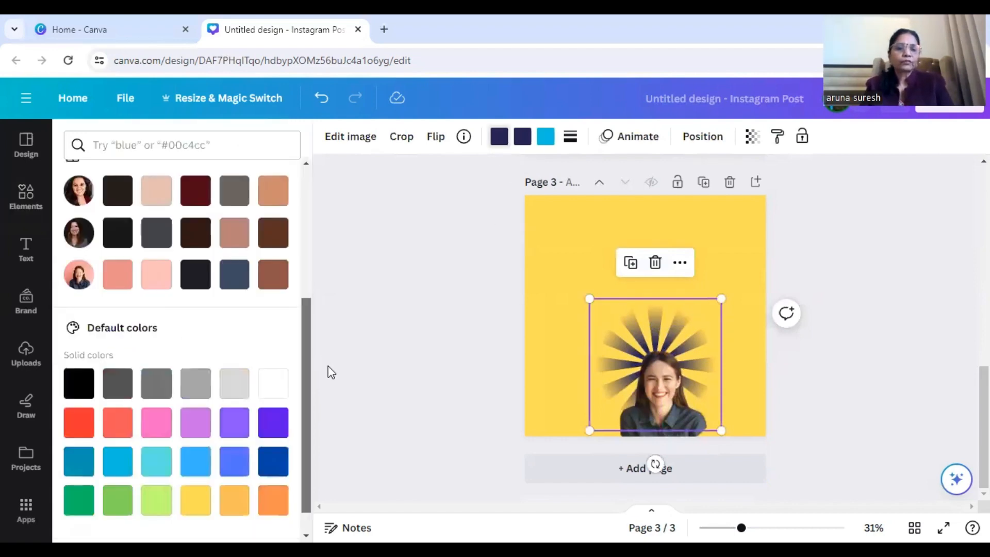
click(274, 412)
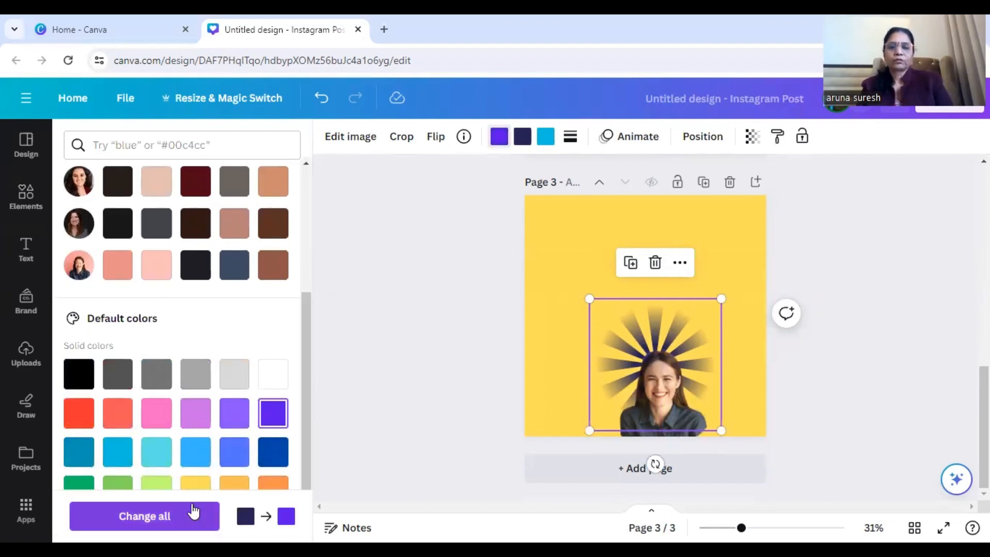
click(194, 513)
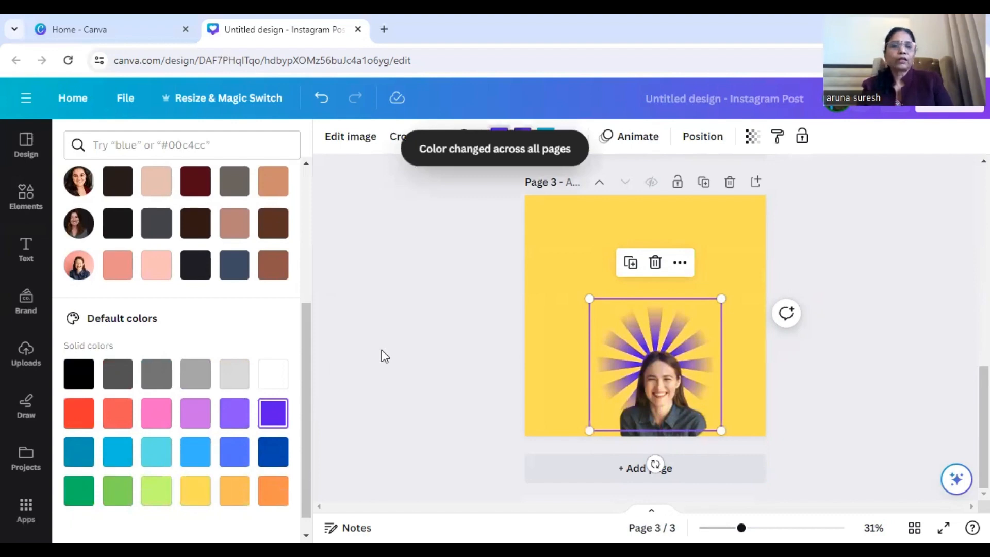
Change the sunburst's violet to the dark maroon from the first woman's photo colors, applied to all matching colors
click(202, 183)
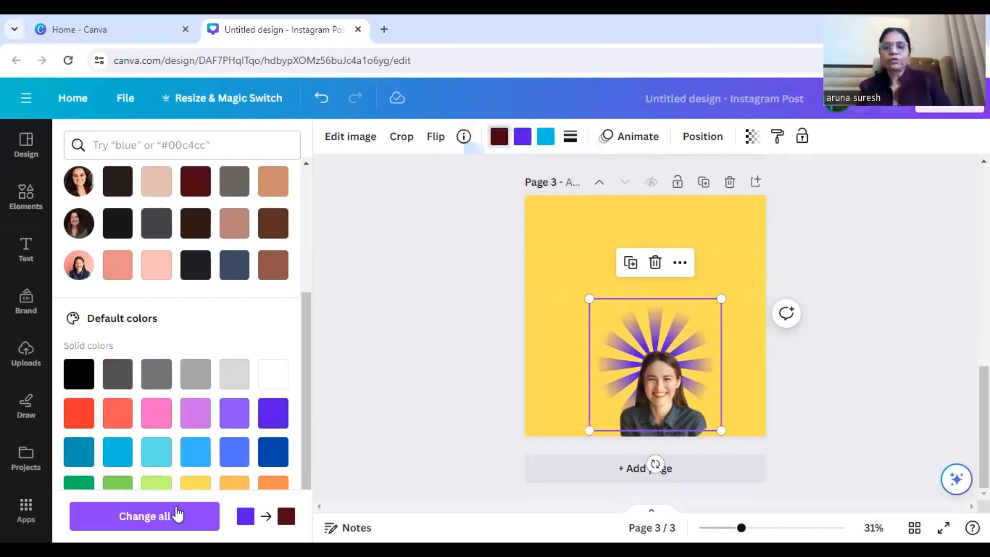
click(176, 508)
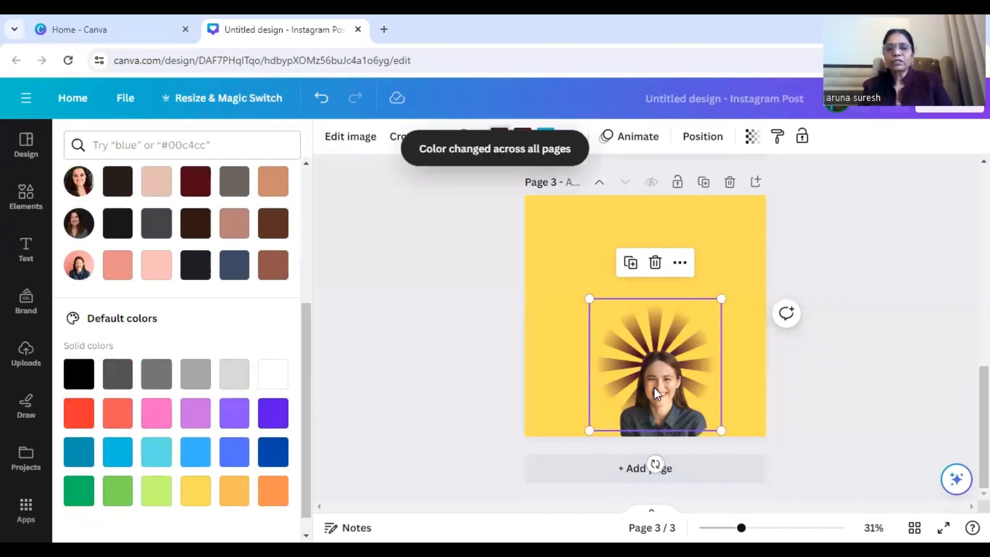
Move the sunburst up to the page's middle, place the woman's photo centered in front of it, and deselect
drag(654, 387, 644, 332)
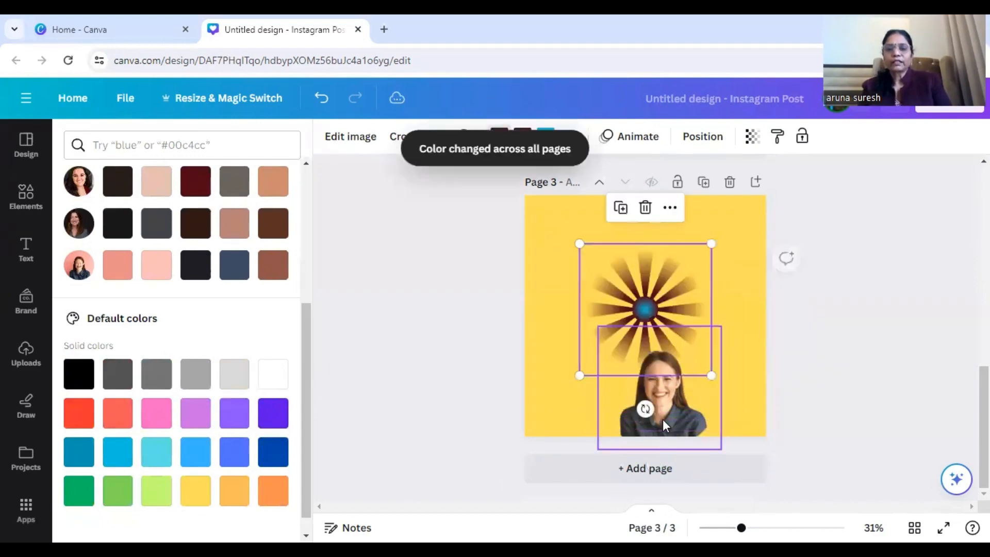
drag(665, 425, 654, 309)
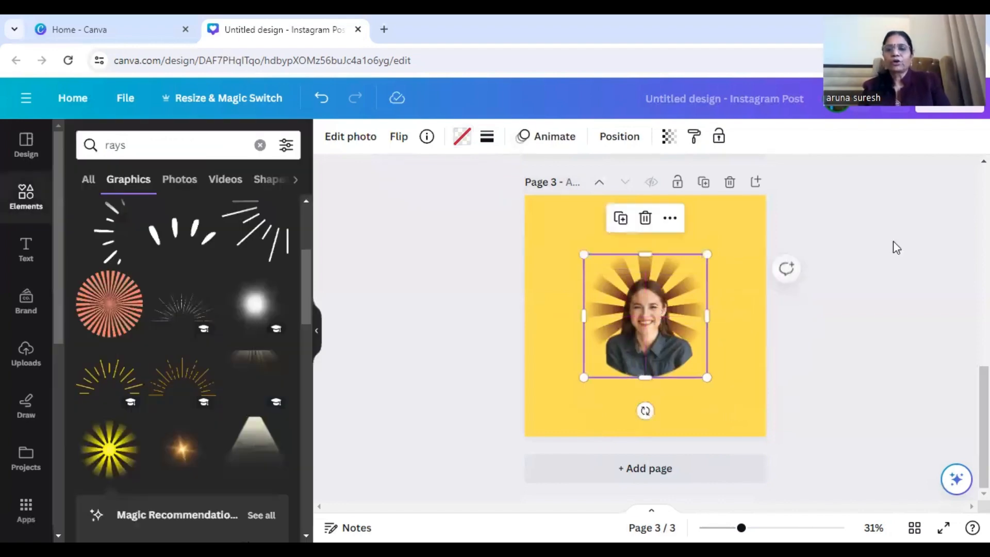
click(896, 247)
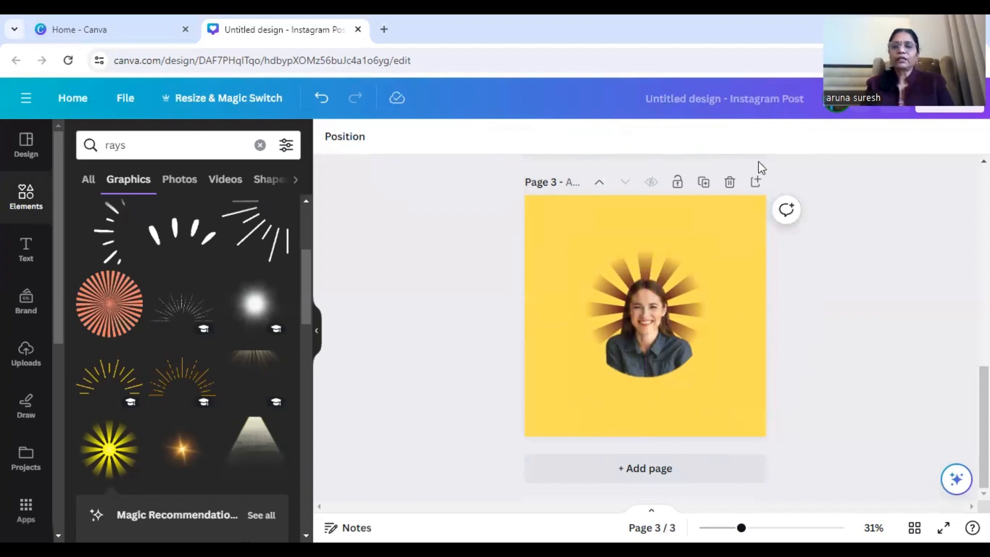
right_click(657, 146)
click(657, 145)
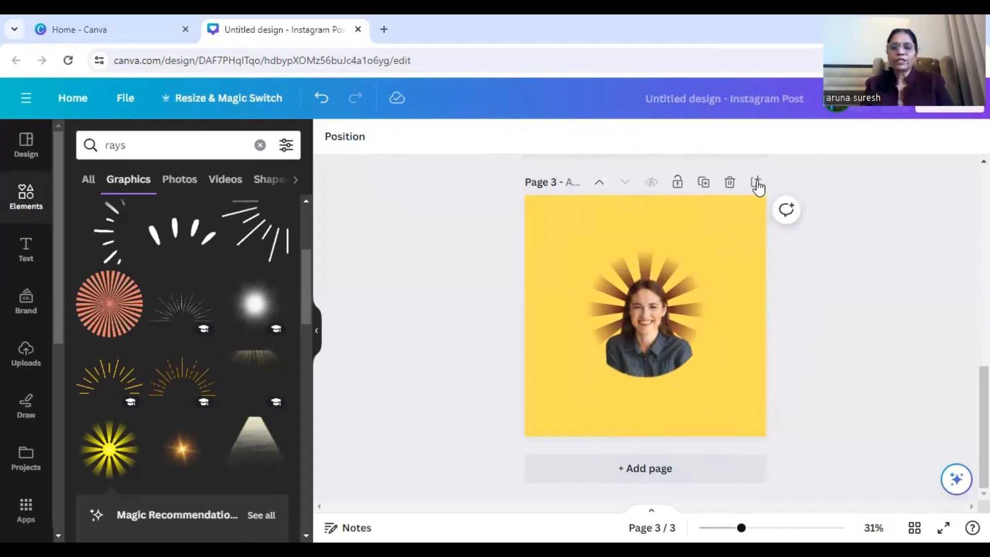
Add a fourth page and insert the recently used circular frame, enlarging it slightly from its lower-right corner
click(756, 182)
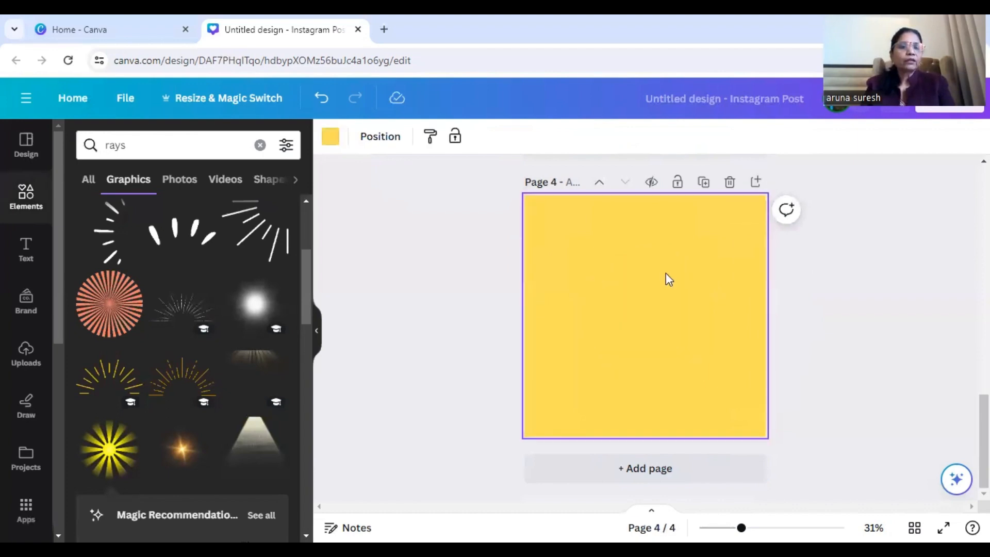
click(29, 196)
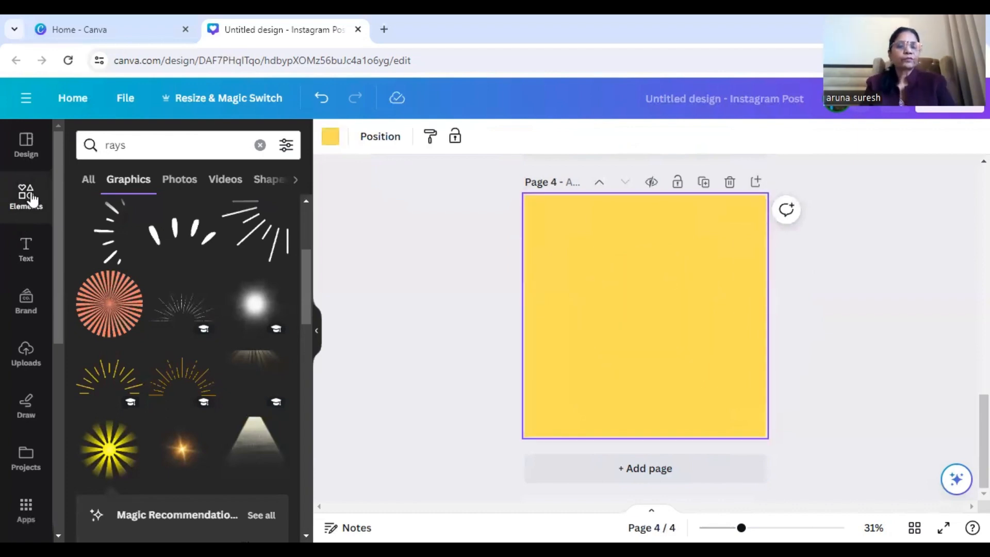
click(260, 268)
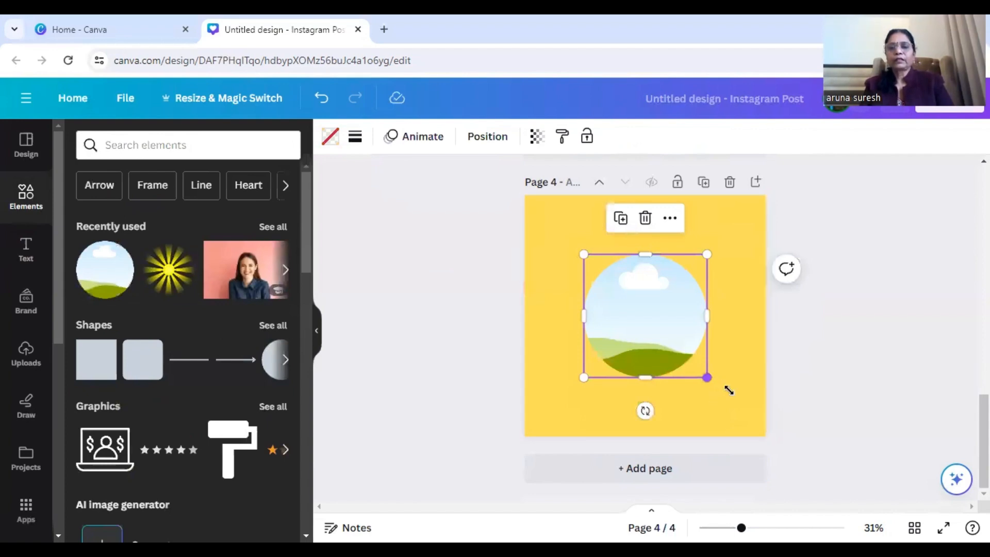
drag(733, 397, 748, 413)
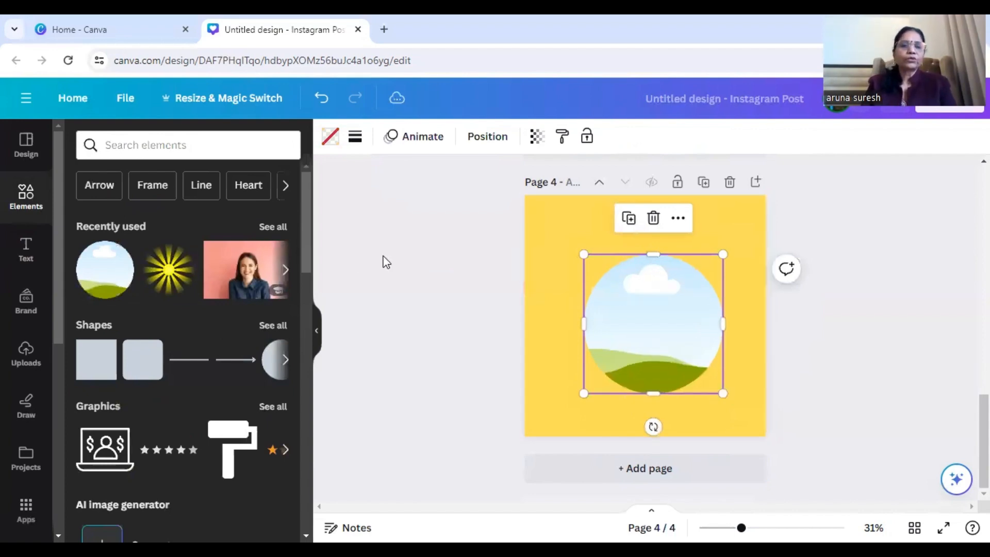
Search the elements for "background pattern" and show all the matching graphics
click(171, 150)
text(r)
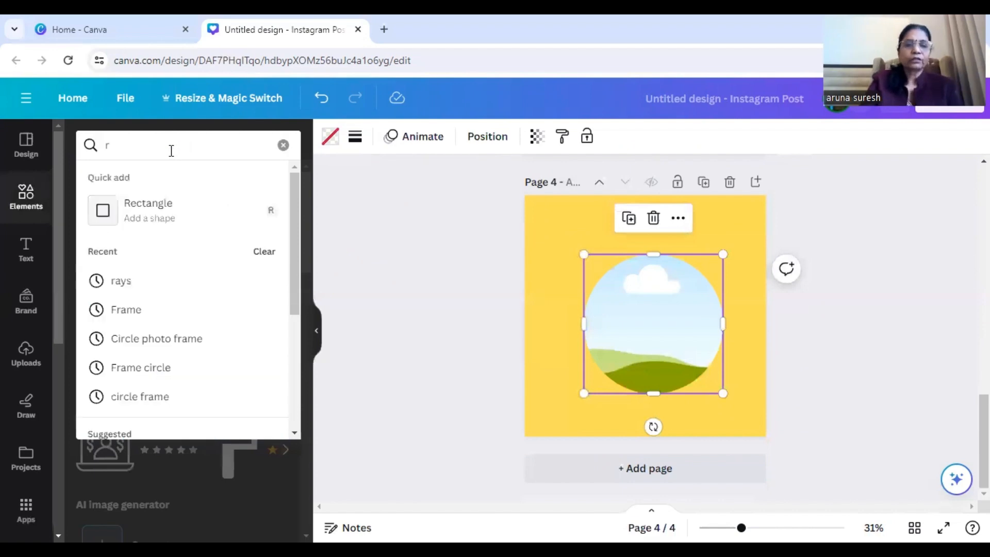
key(BackSpace)
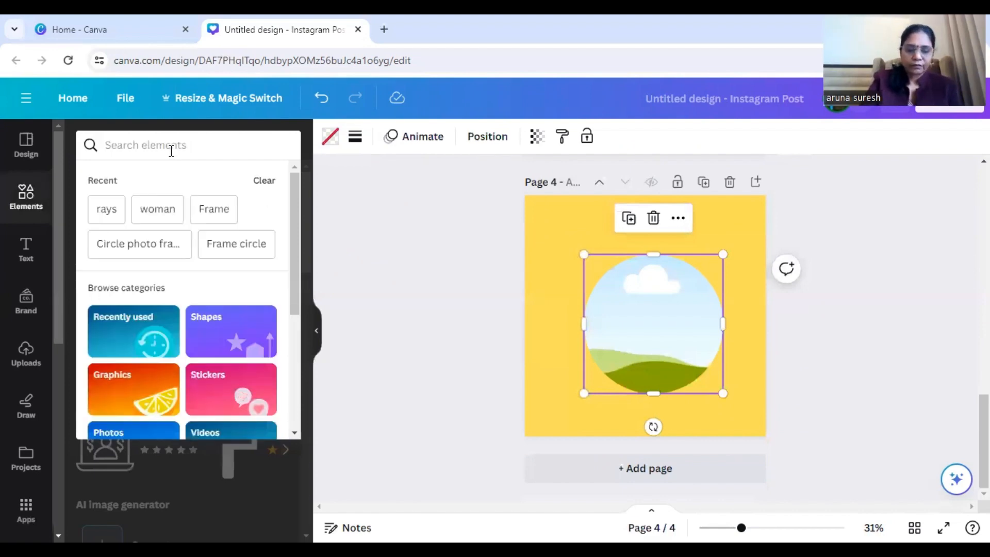
text(bac)
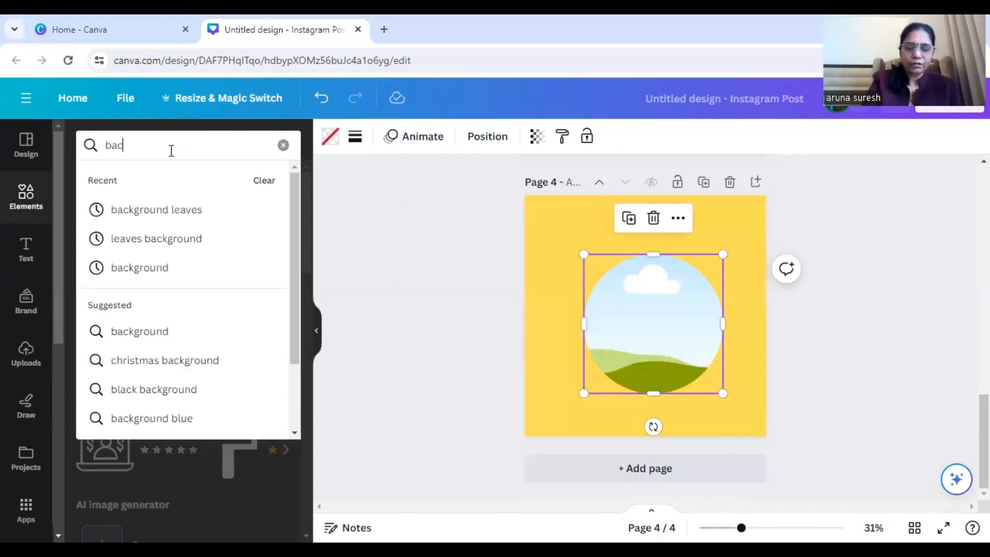
text(kground)
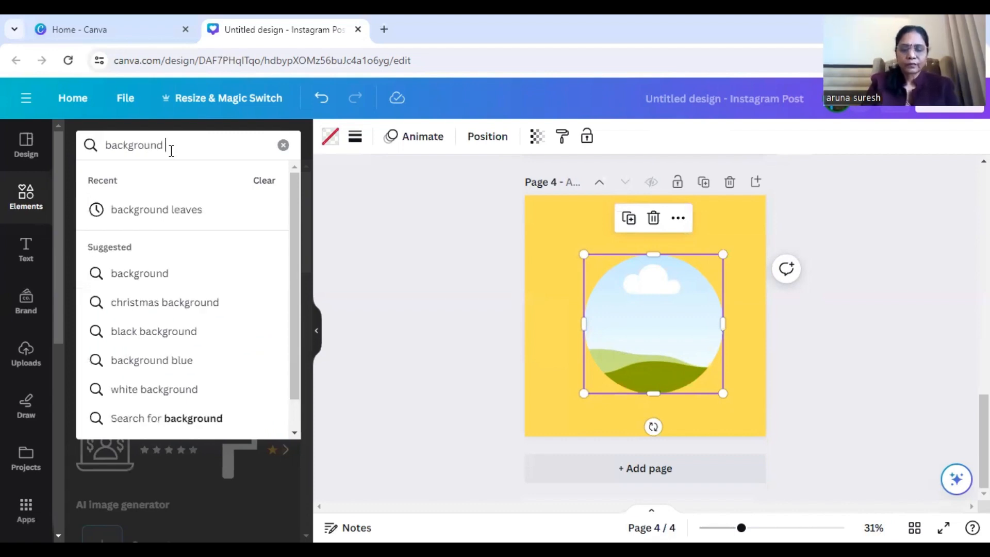
text( patte)
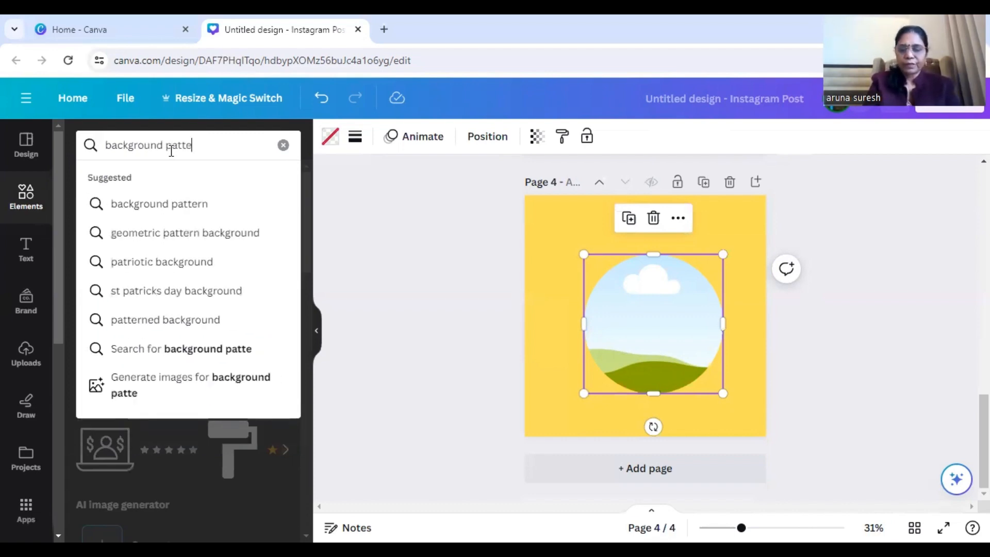
text(rn)
key(Return)
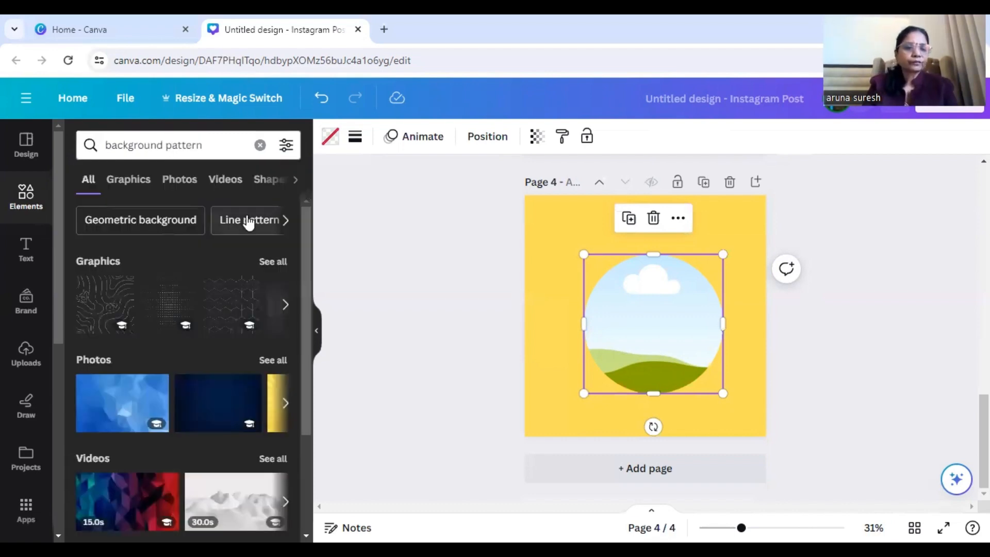
click(273, 263)
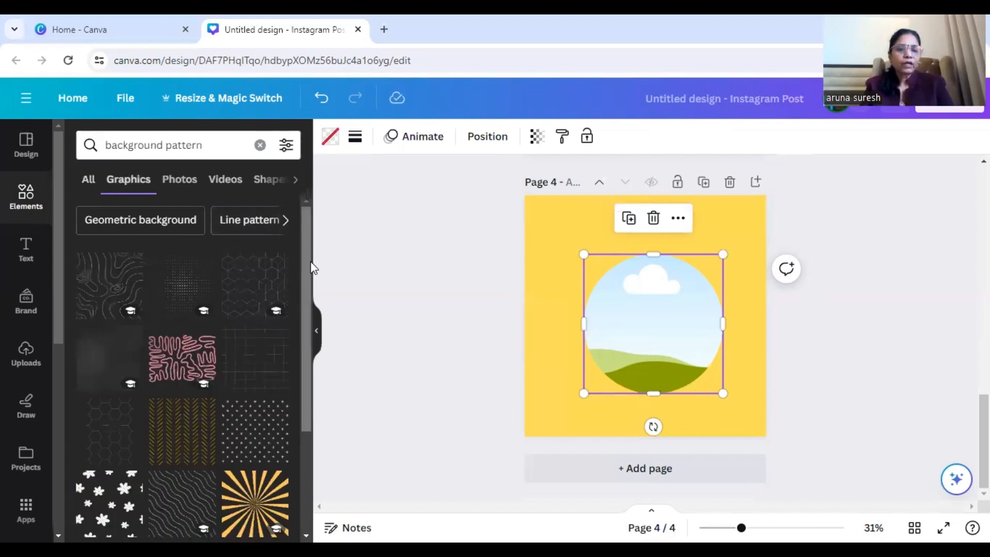
Add the orange and cream swirl graphic and enlarge it to nearly cover the circular frame, centered over it
drag(310, 268, 331, 418)
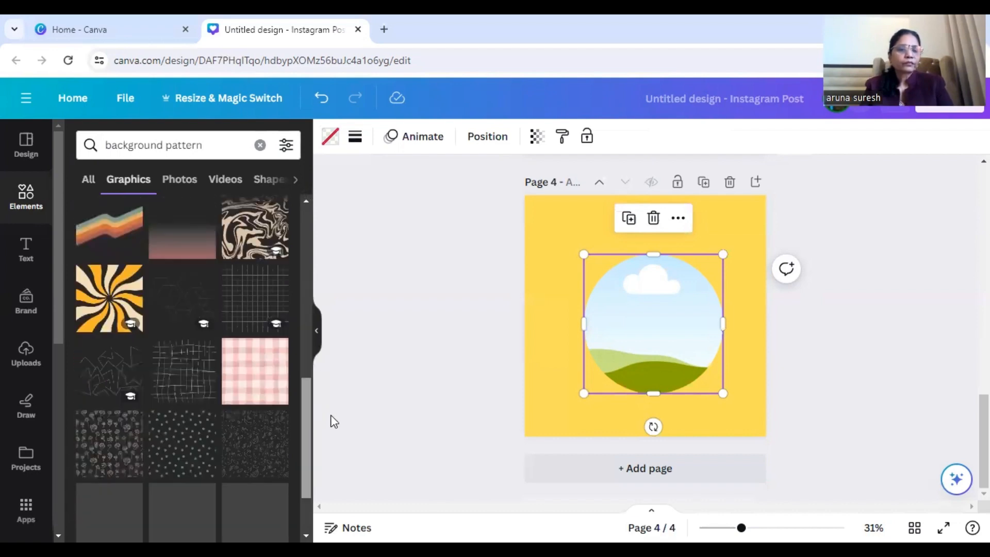
click(111, 292)
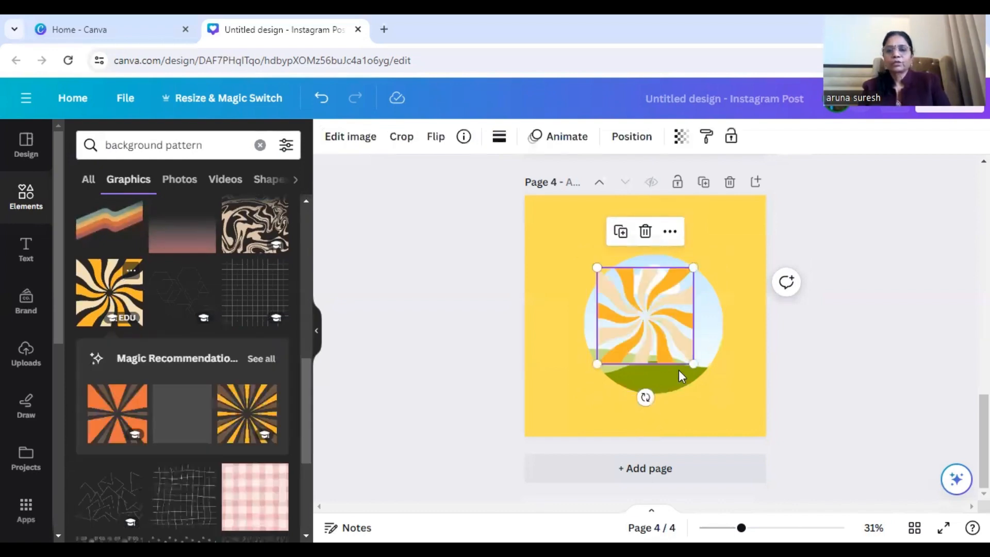
drag(693, 364, 722, 394)
drag(648, 329, 642, 323)
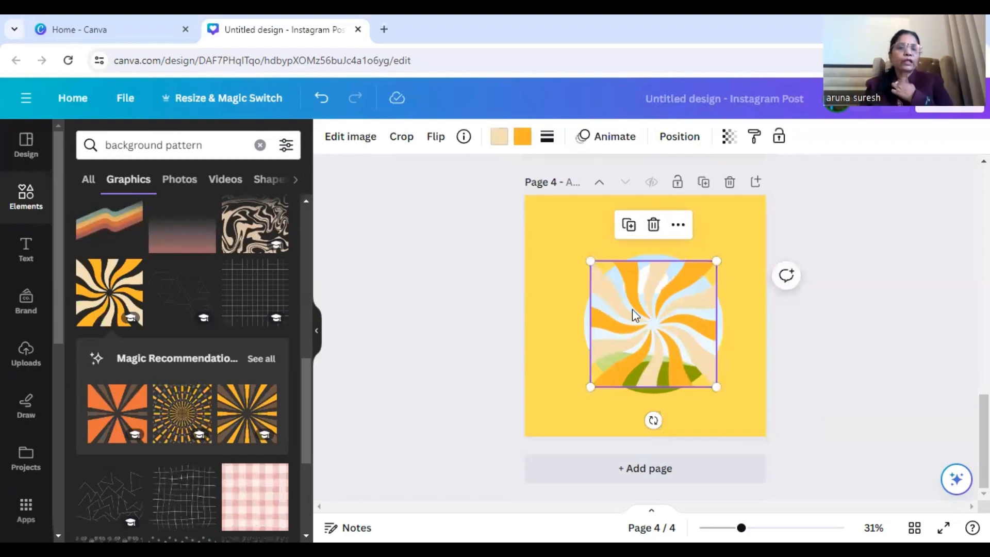
Recolor the swirl's cream stripes with the brand palette's navy and its orange stripes with light blue from the default colors
click(500, 140)
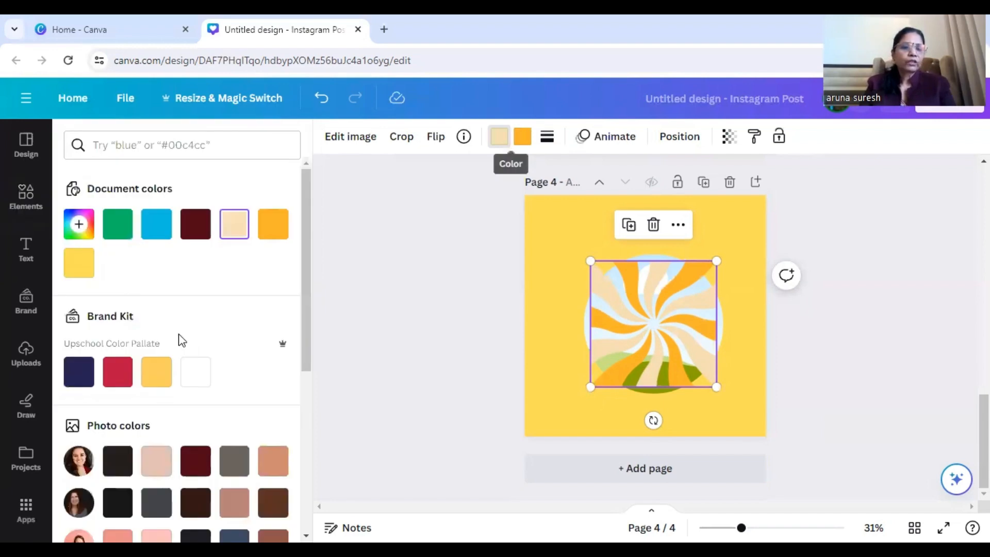
click(90, 373)
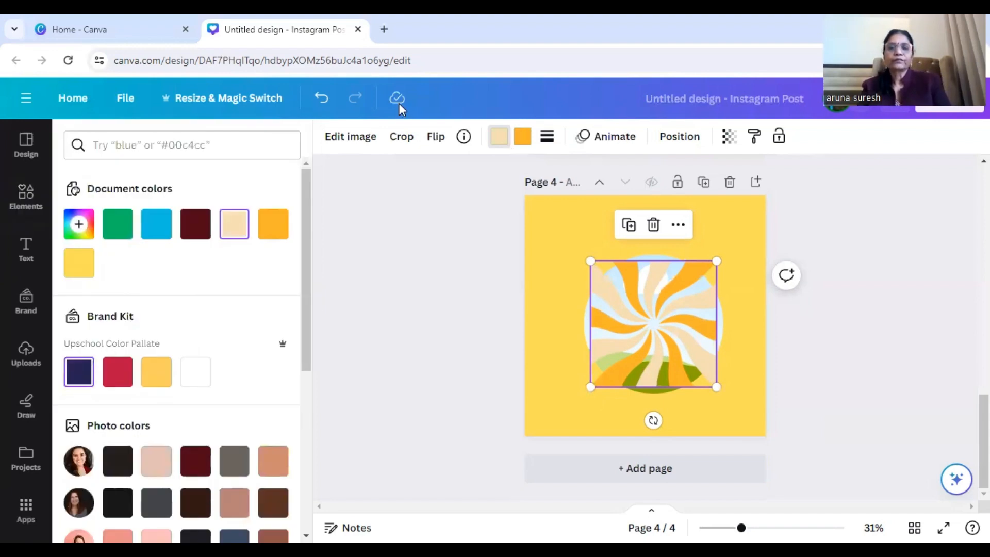
click(522, 140)
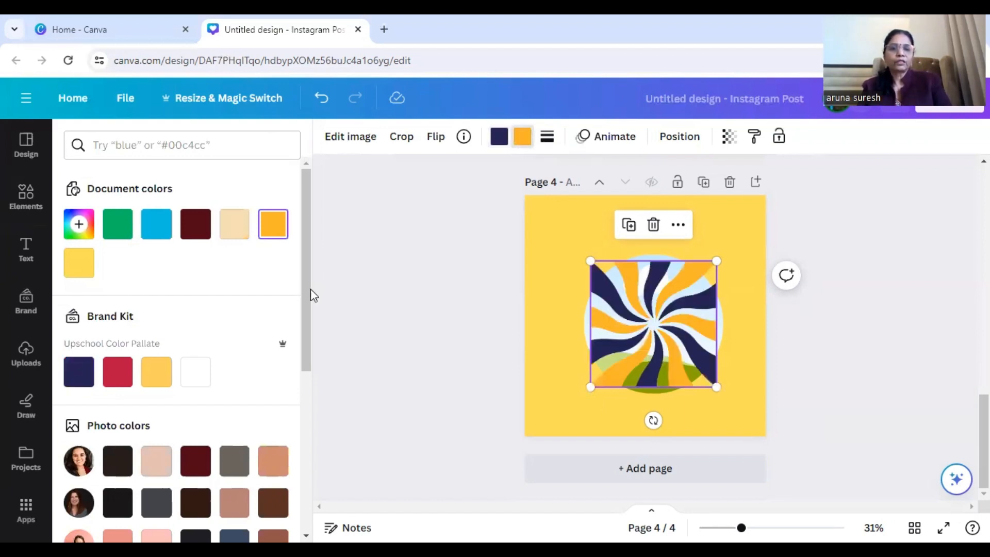
scroll(232, 413, down, 5)
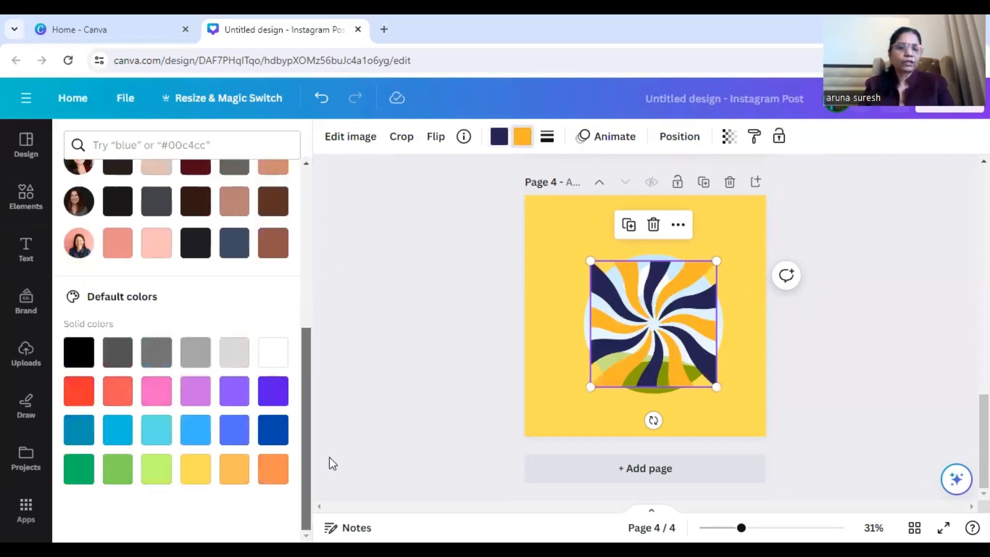
click(201, 435)
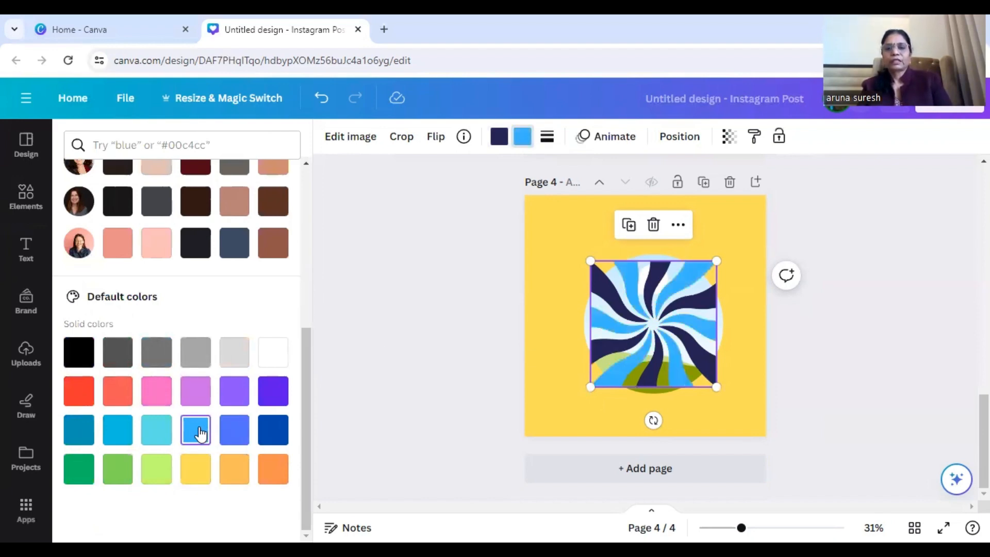
Set the swirl graphic's transparency to 54 and deselect it
click(728, 136)
drag(729, 196, 661, 205)
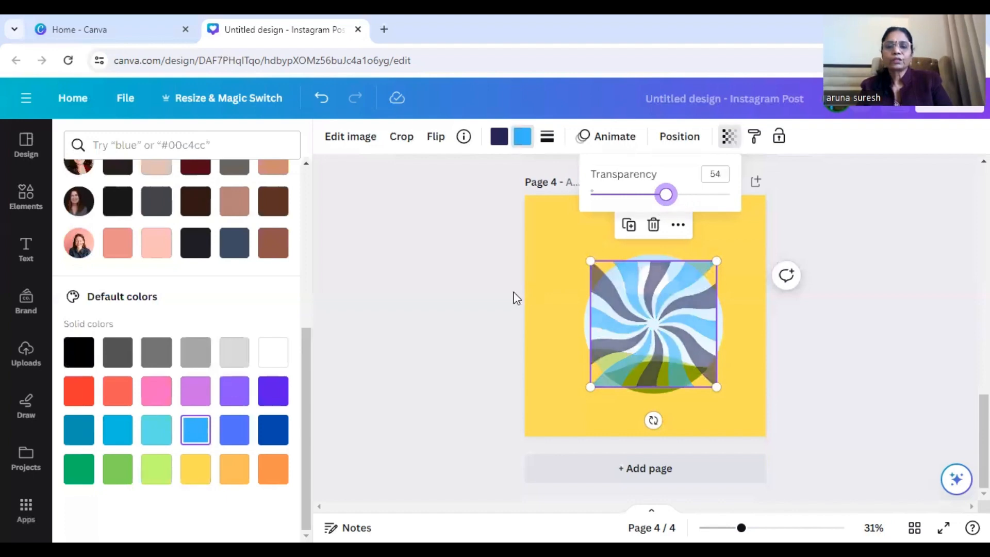
click(429, 313)
click(429, 313)
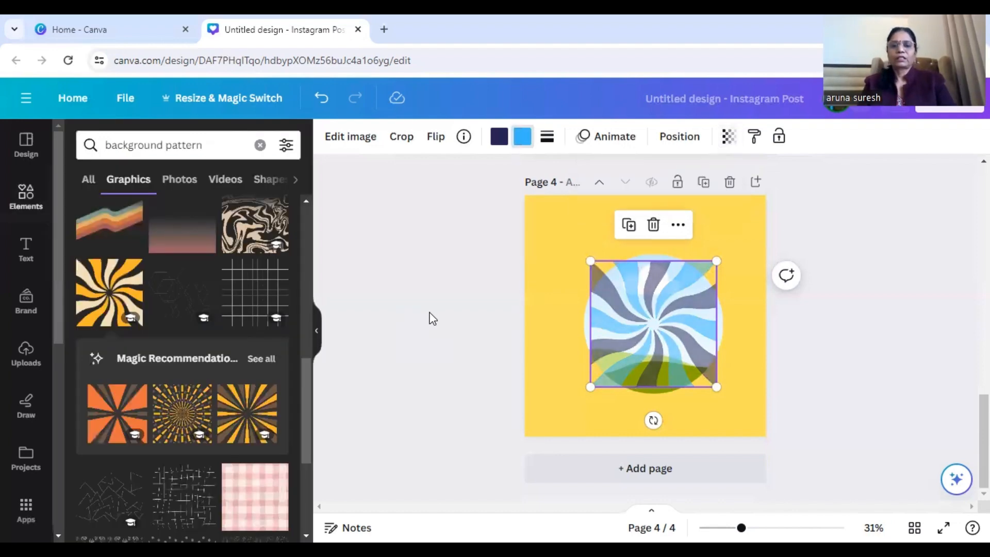
click(432, 318)
Raise the swirl graphic's transparency value to 77 and a little further, towards full opacity
click(636, 317)
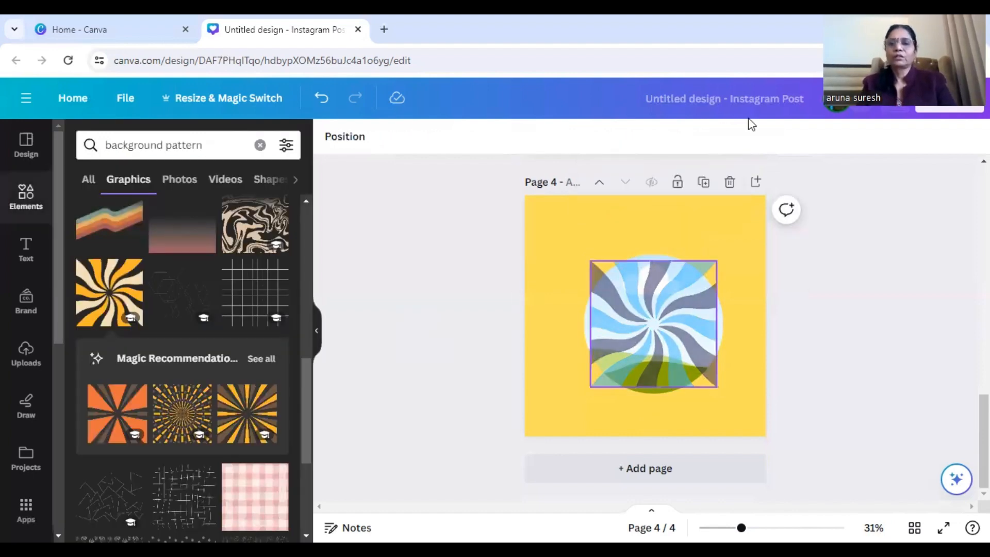
click(728, 136)
mouse_move(697, 195)
mouse_down()
mouse_move(661, 202)
mouse_move(698, 195)
mouse_up()
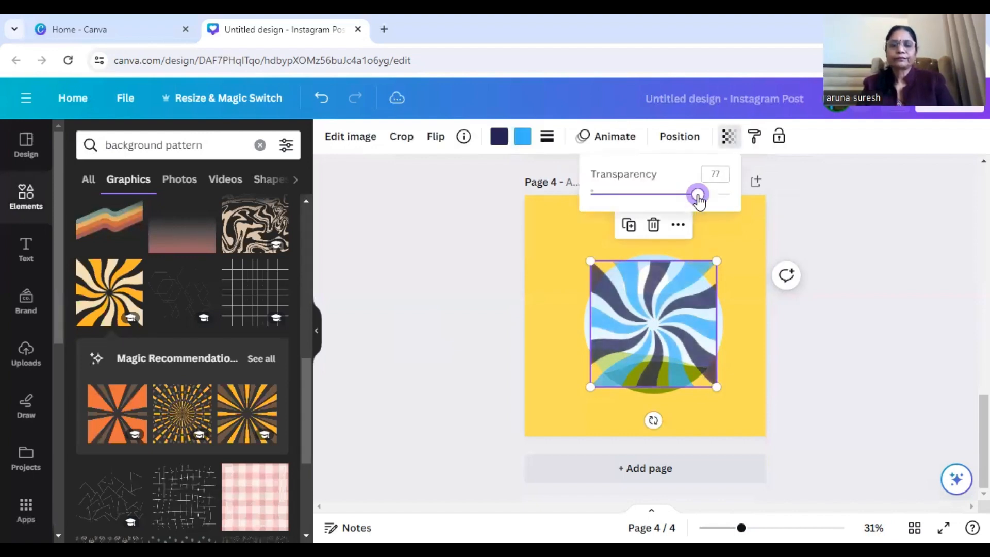
click(464, 282)
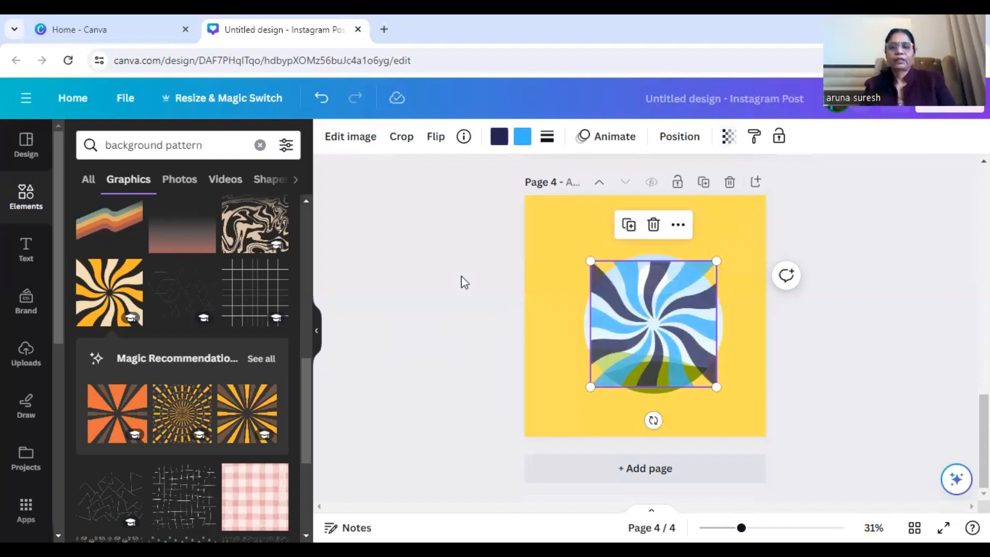
click(464, 282)
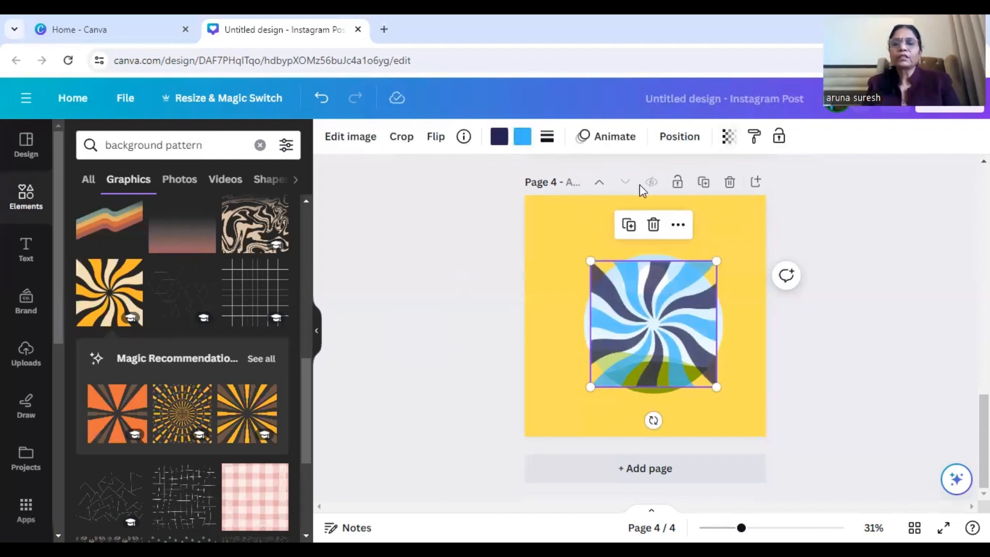
click(728, 136)
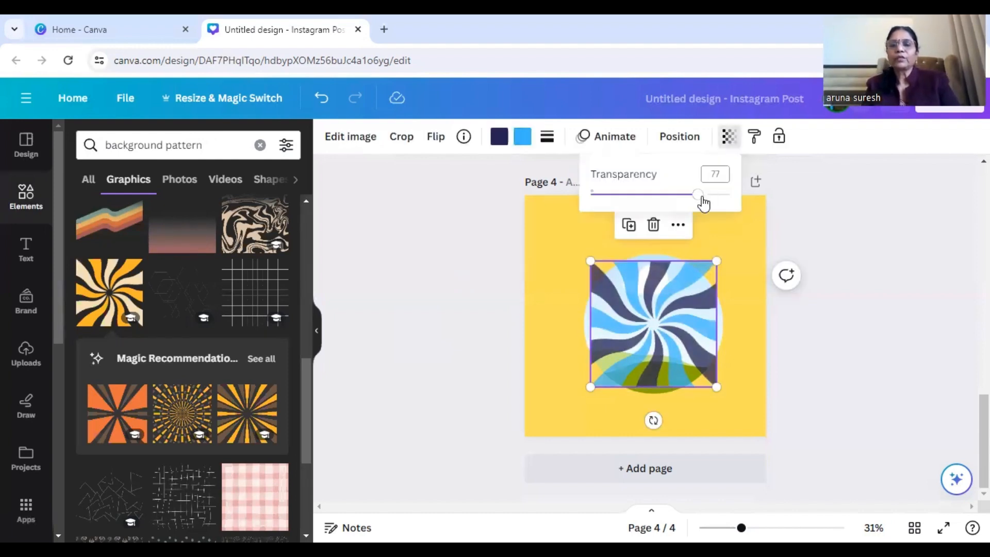
drag(697, 194, 715, 196)
click(439, 224)
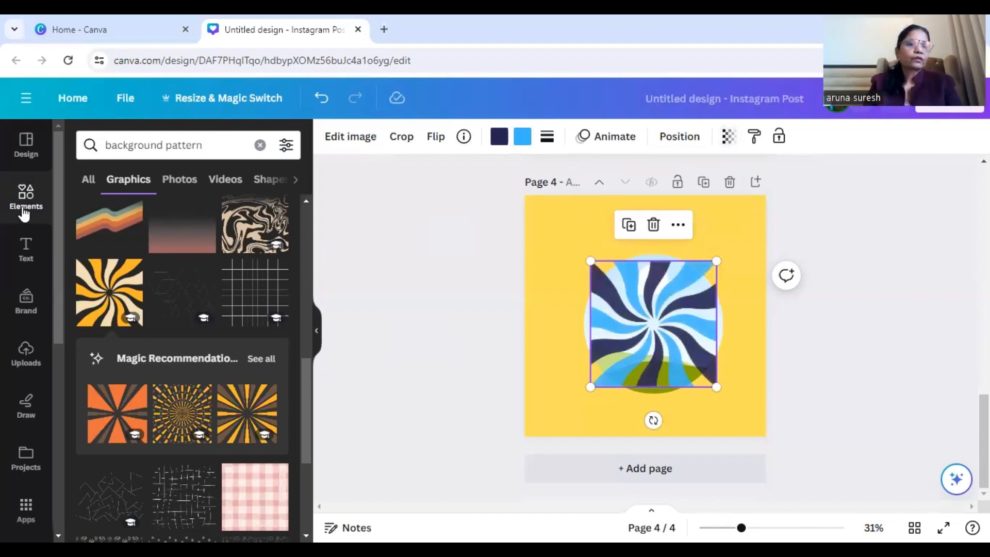
Search the elements for "woman" photos and add the smiling curly-haired woman in a dark green top to page 4
click(24, 214)
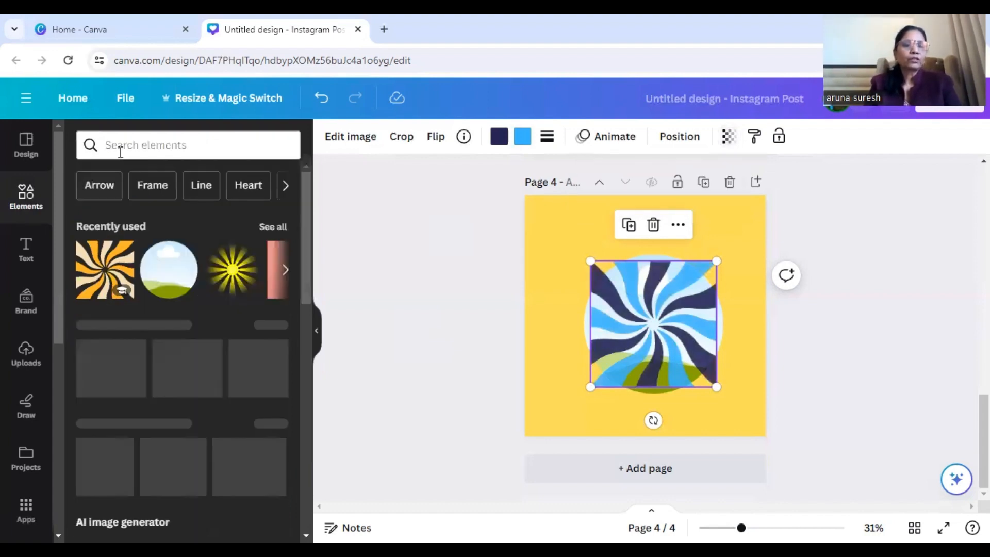
click(120, 152)
text(w)
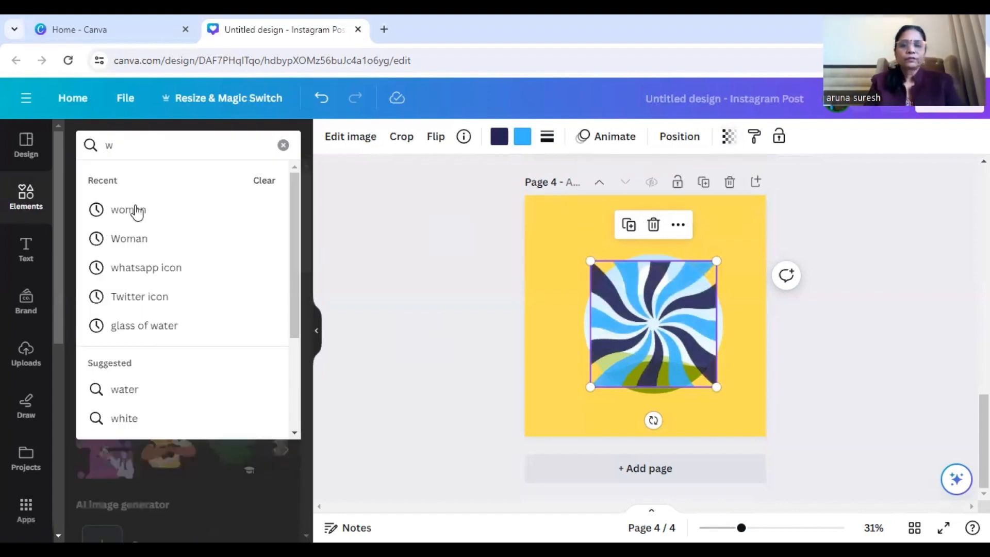
key(Return)
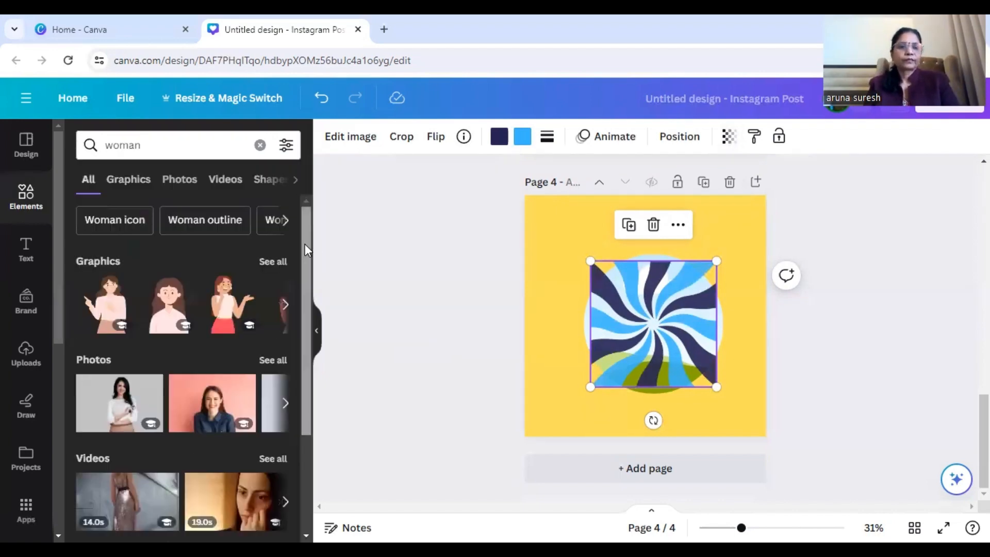
click(193, 186)
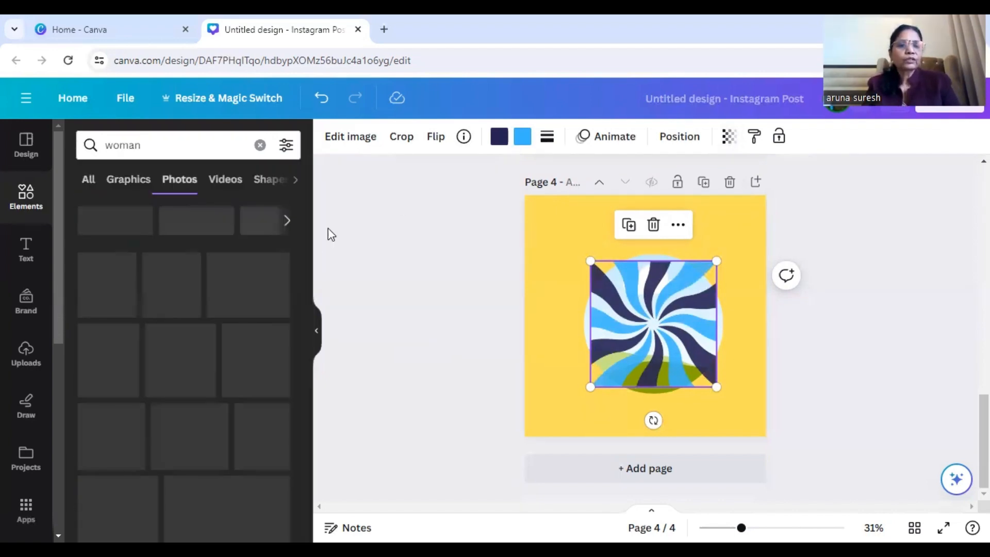
scroll(314, 262, down, 3)
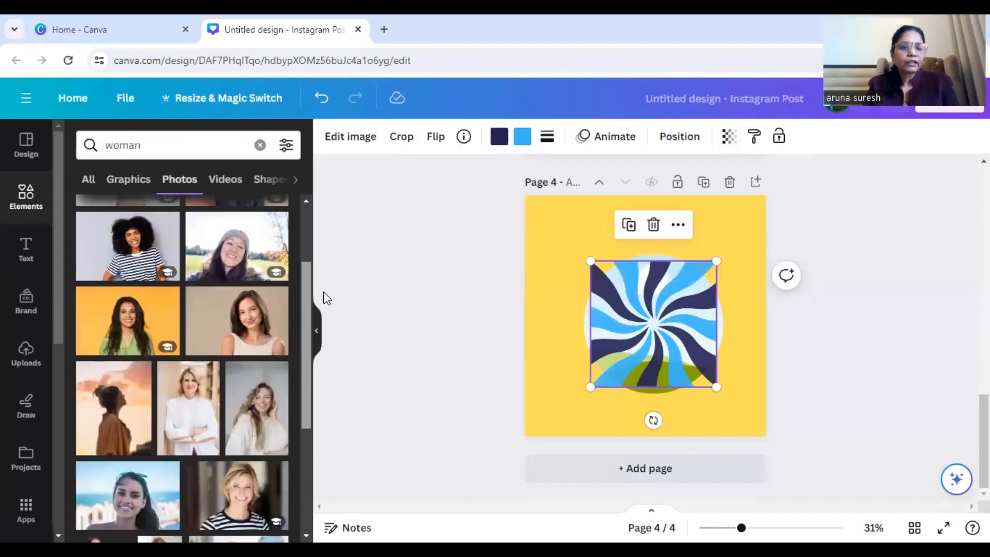
scroll(336, 336, down, 5)
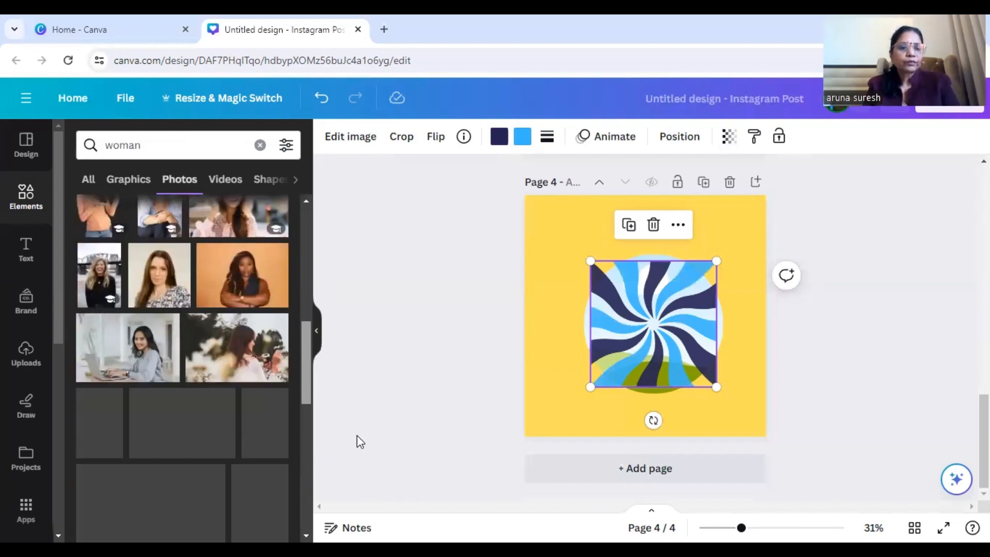
scroll(356, 436, down, 3)
scroll(362, 478, down, 3)
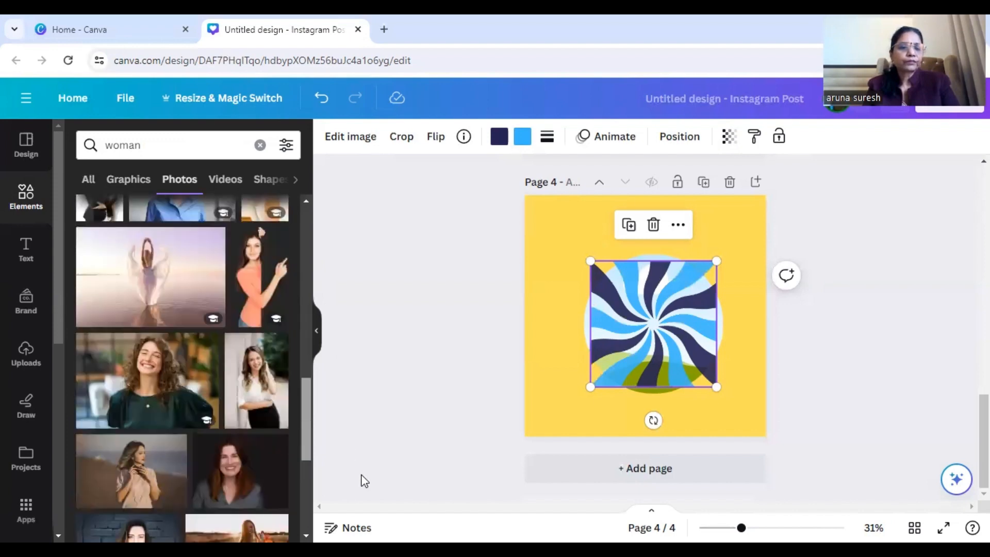
click(172, 393)
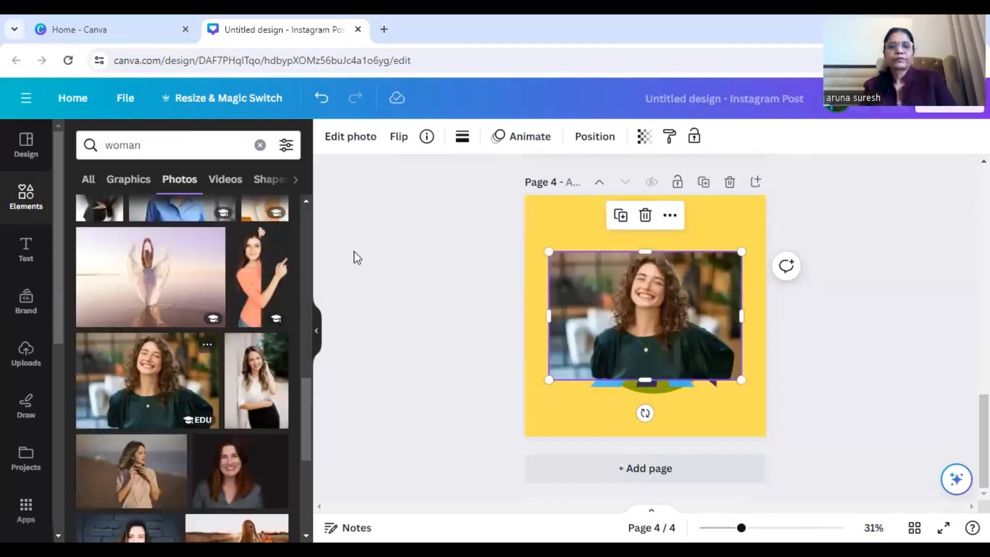
Remove the woman photo's background and place the cutout in the circular frame, in front of the swirl
click(342, 139)
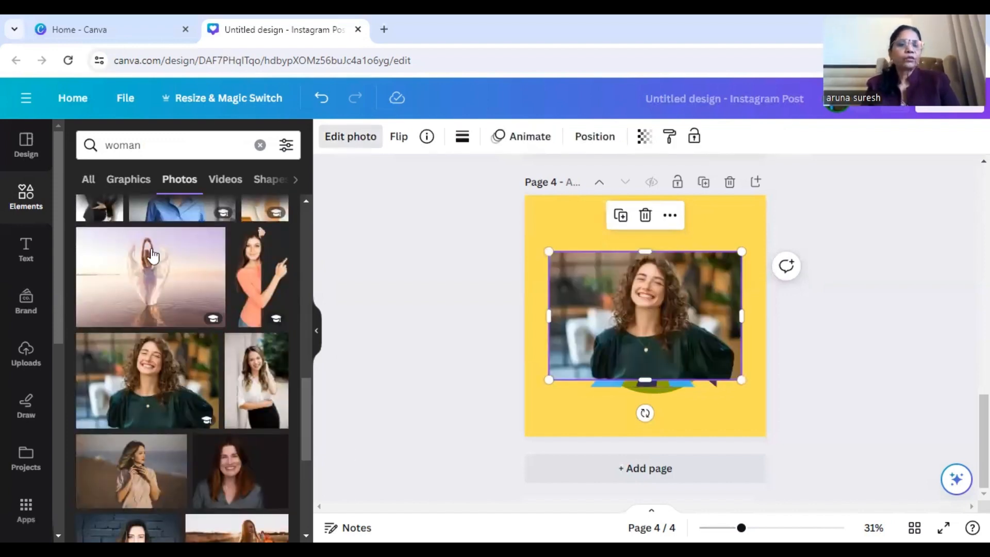
click(123, 249)
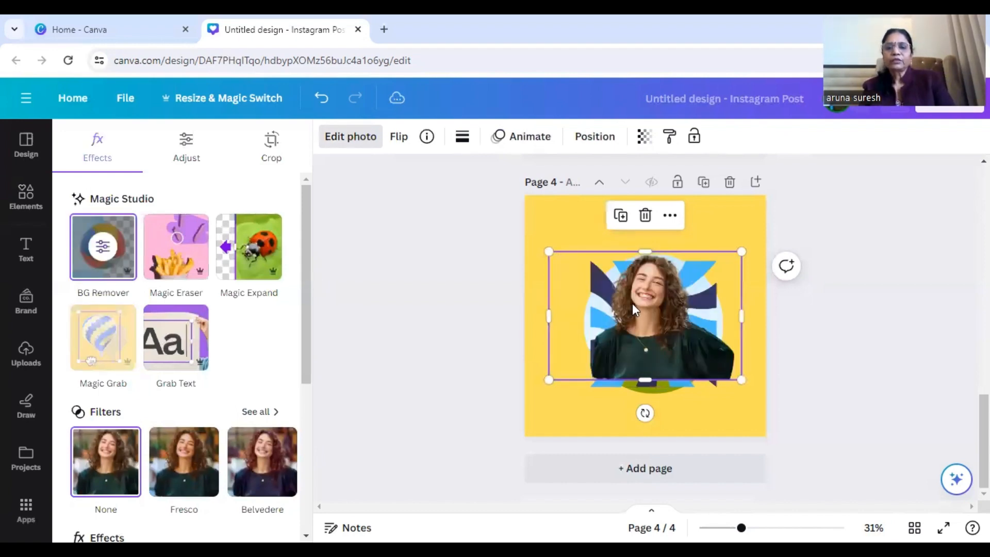
drag(632, 304, 641, 341)
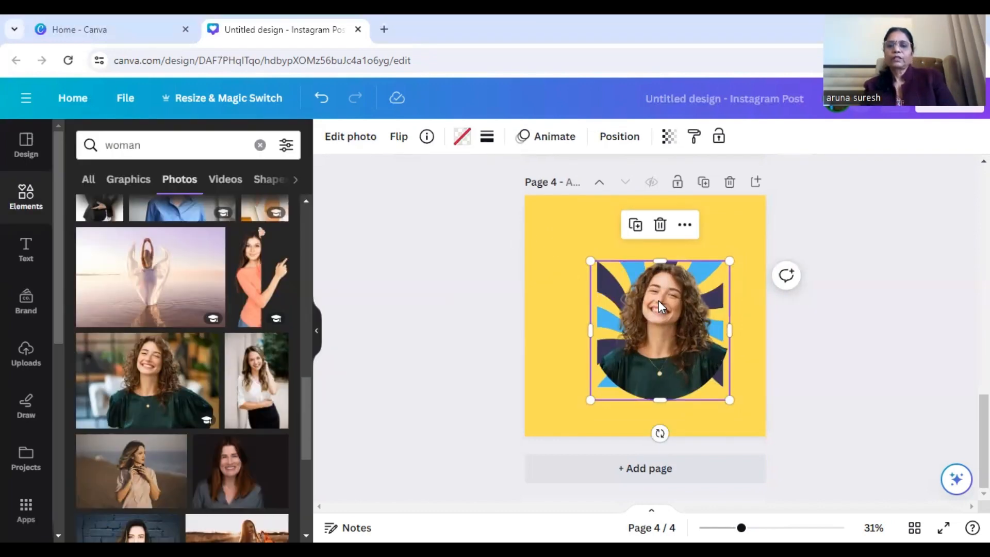
click(816, 241)
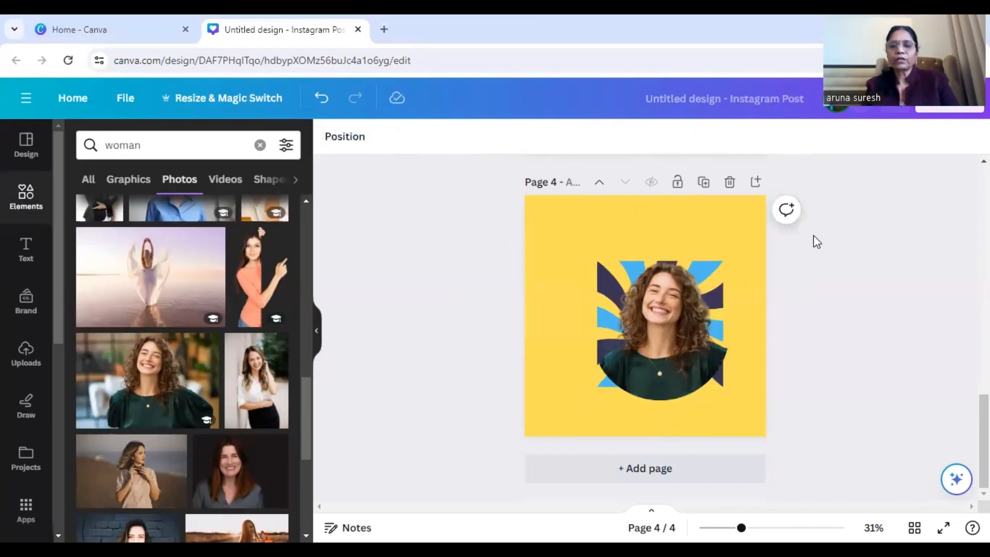
Move the framed woman photo slightly down and to the right, over the lower part of the swirl
click(699, 281)
drag(701, 284, 702, 285)
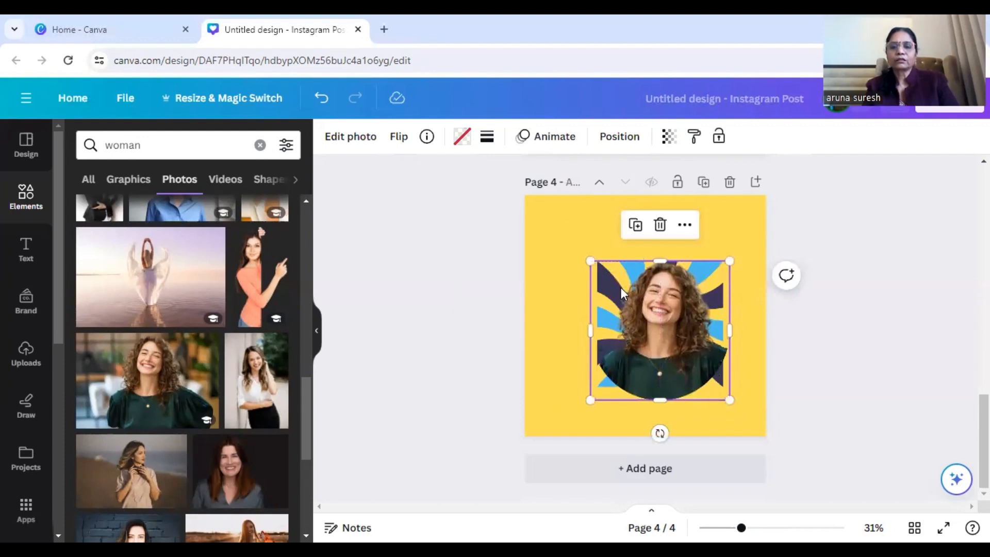
drag(622, 293, 629, 309)
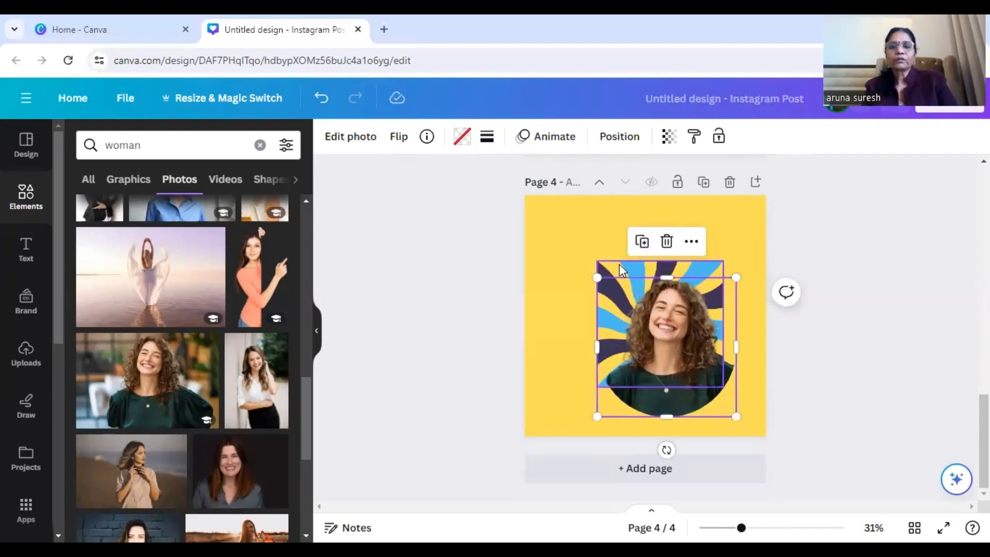
Recolor the swirl's navy stripes green from the document colors and its blue stripes light green from the default colors
click(620, 269)
click(499, 136)
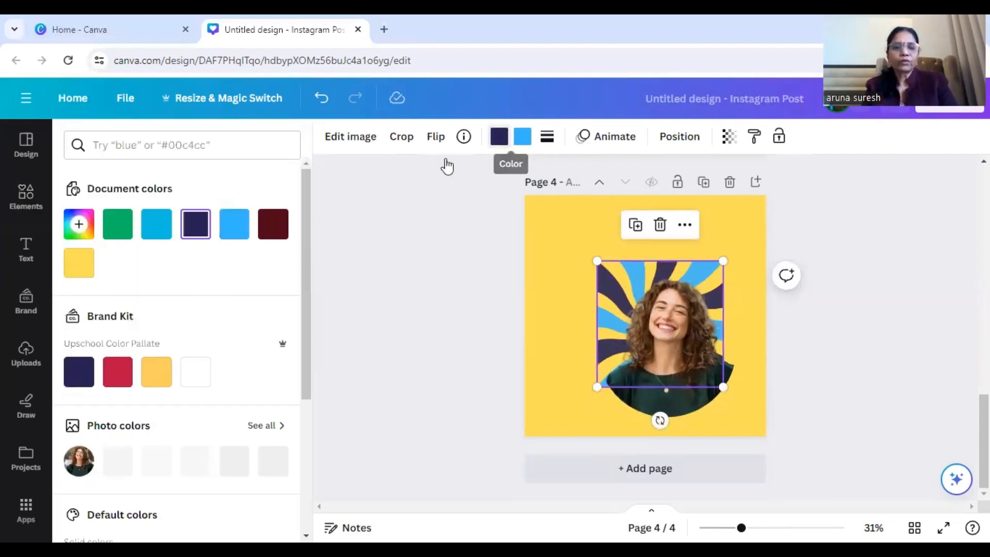
click(116, 228)
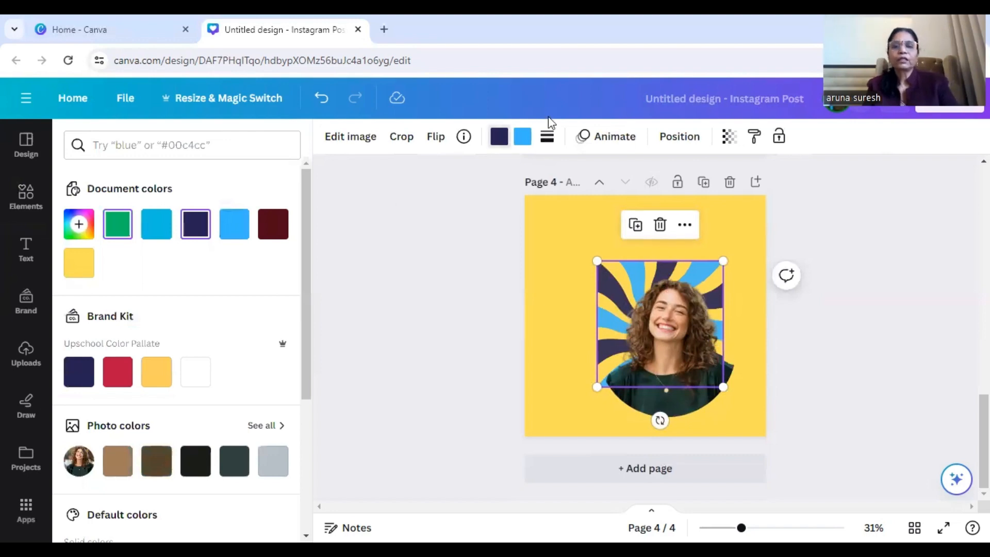
click(524, 137)
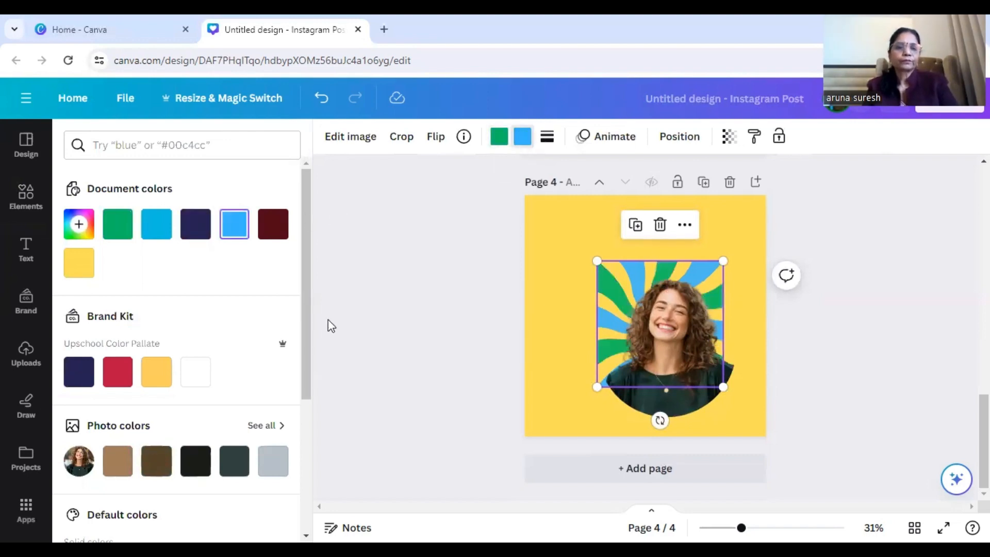
scroll(308, 340, down, 3)
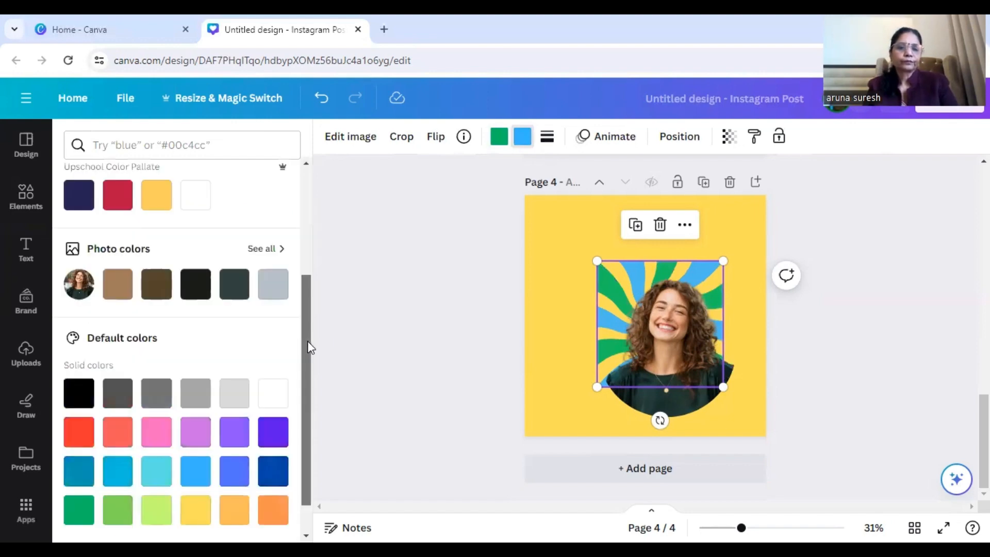
scroll(295, 473, down, 1)
right_click(296, 470)
click(110, 481)
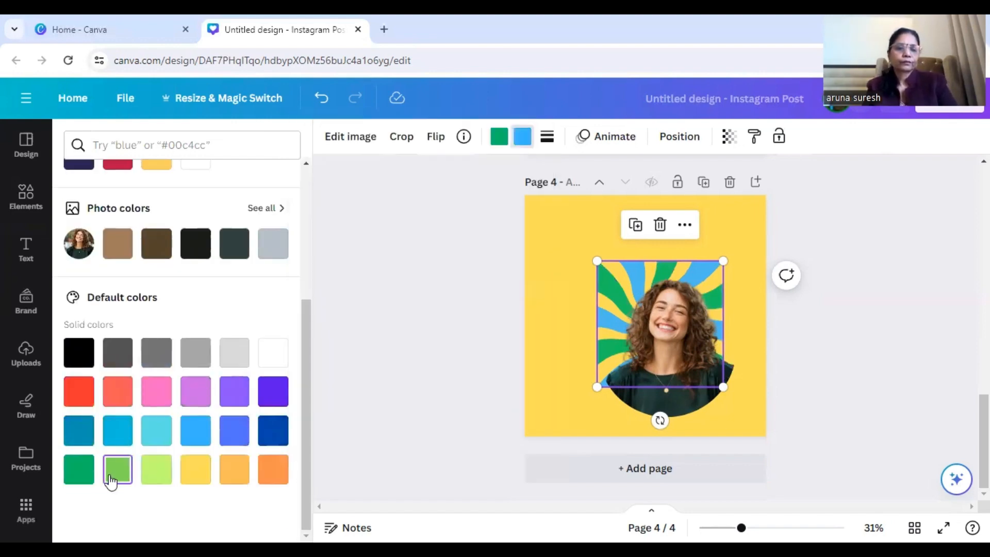
click(110, 481)
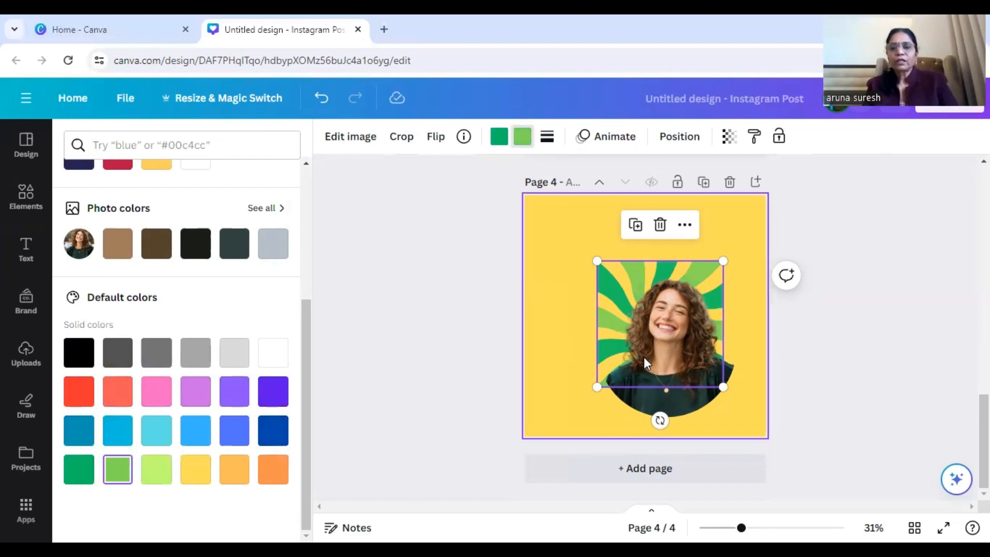
Move the green swirl behind the woman and enlarge it to fill the whole of page 4
drag(644, 356, 652, 379)
click(620, 287)
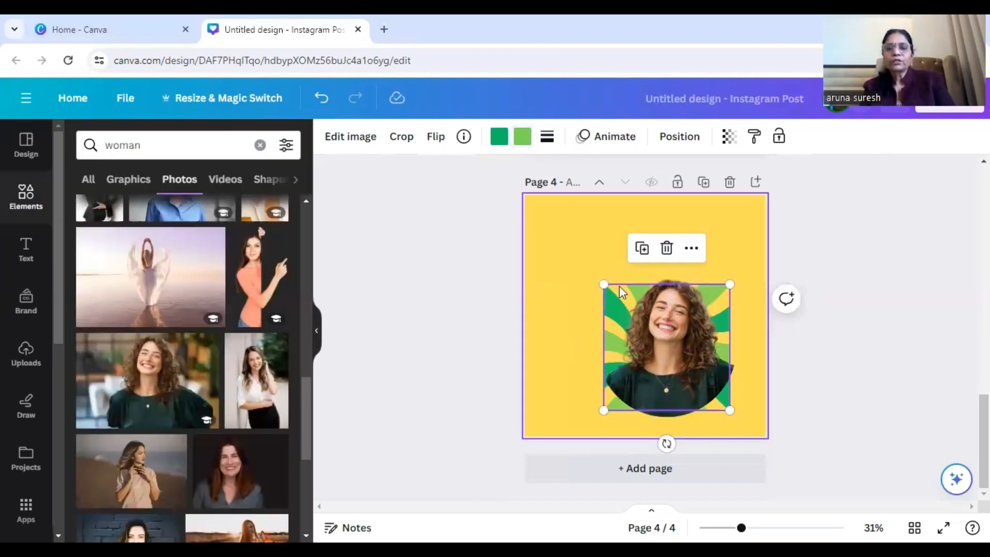
drag(604, 284, 535, 202)
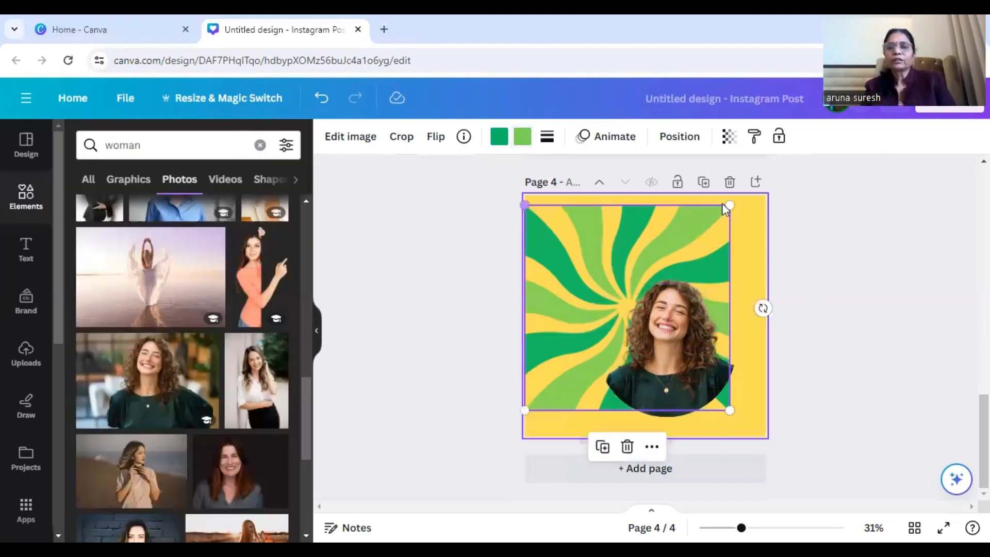
drag(729, 203, 748, 204)
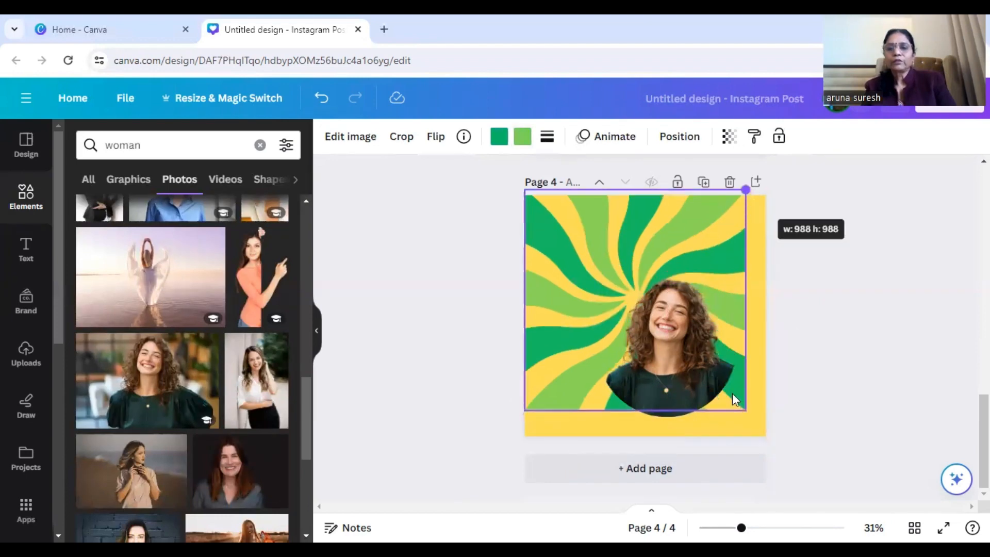
drag(745, 410, 767, 436)
Center the framed woman photo horizontally on page 4, over the middle of the swirl
right_click(679, 369)
mouse_move(678, 369)
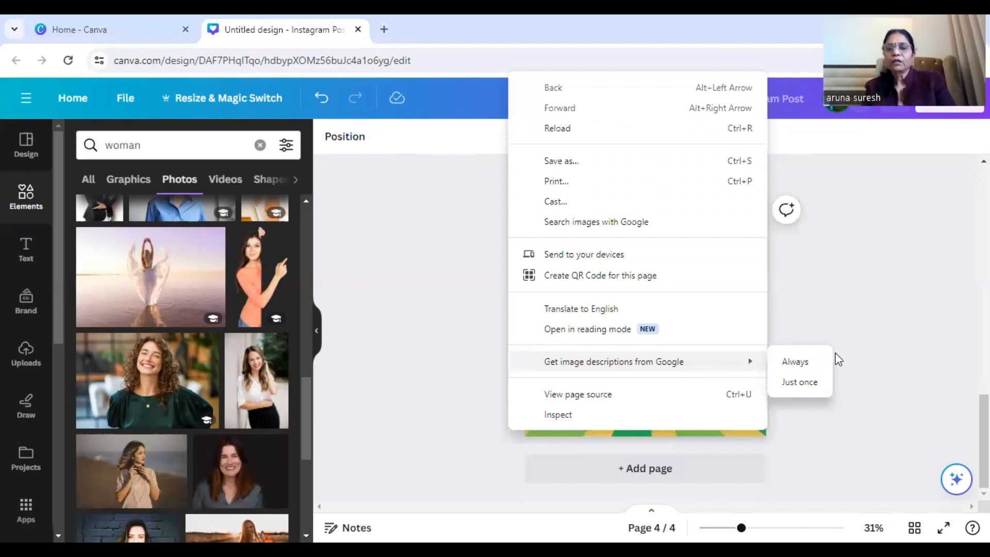
key(Escape)
click(602, 355)
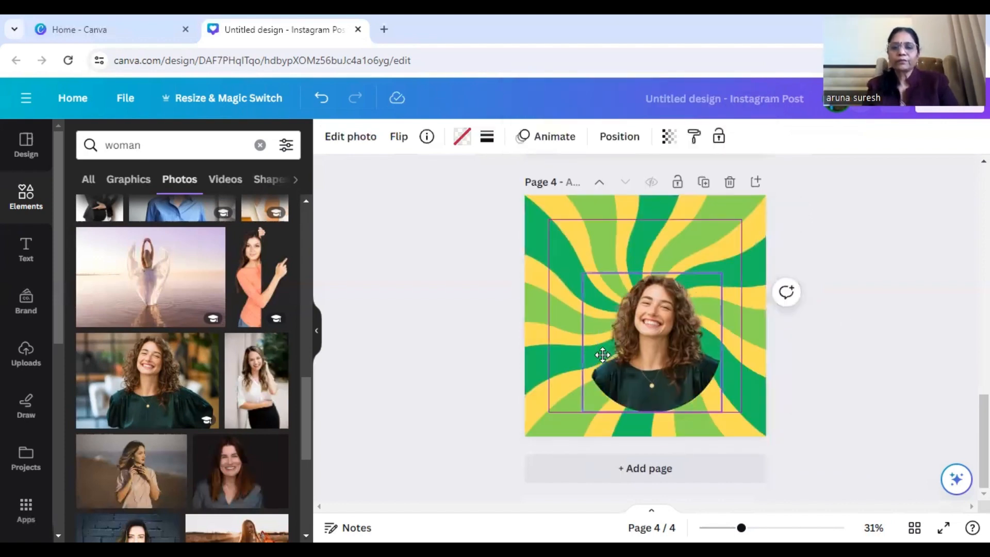
drag(602, 354, 596, 344)
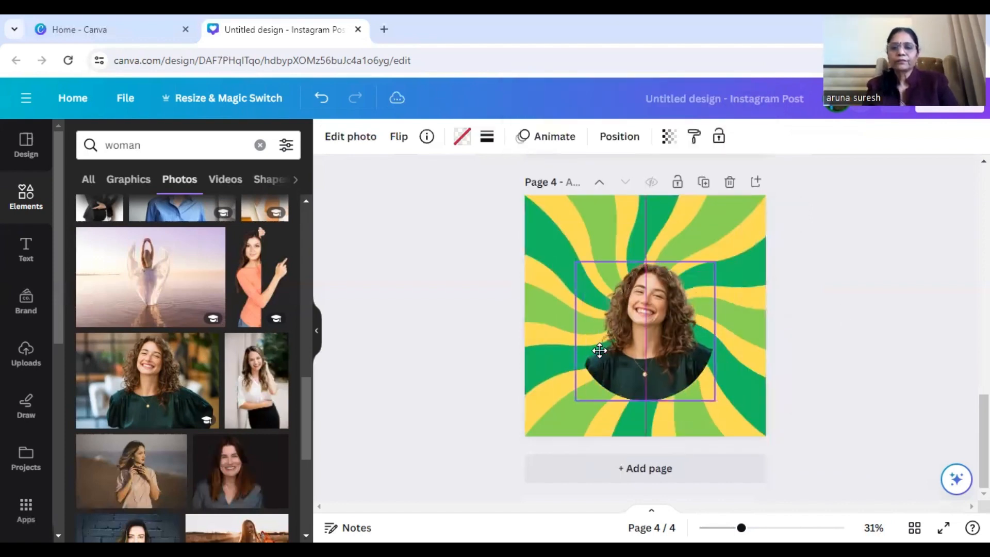
click(415, 255)
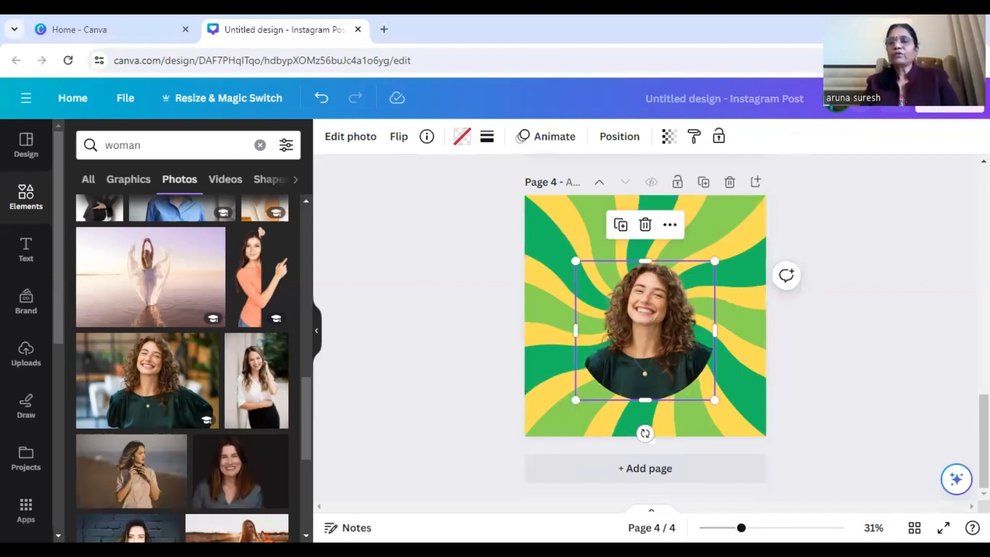
Download the design as PNG at 1,080 × 1,080 px
click(964, 110)
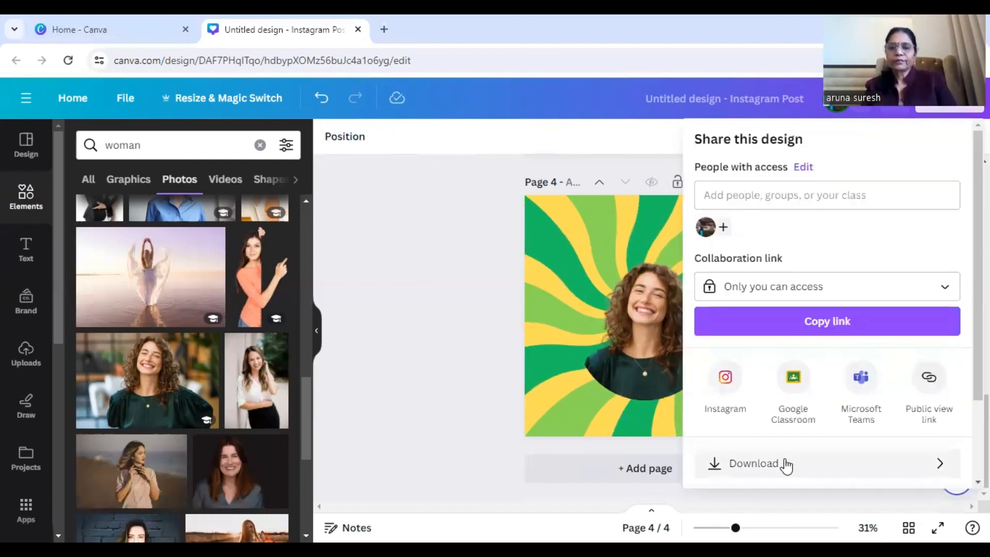
click(786, 463)
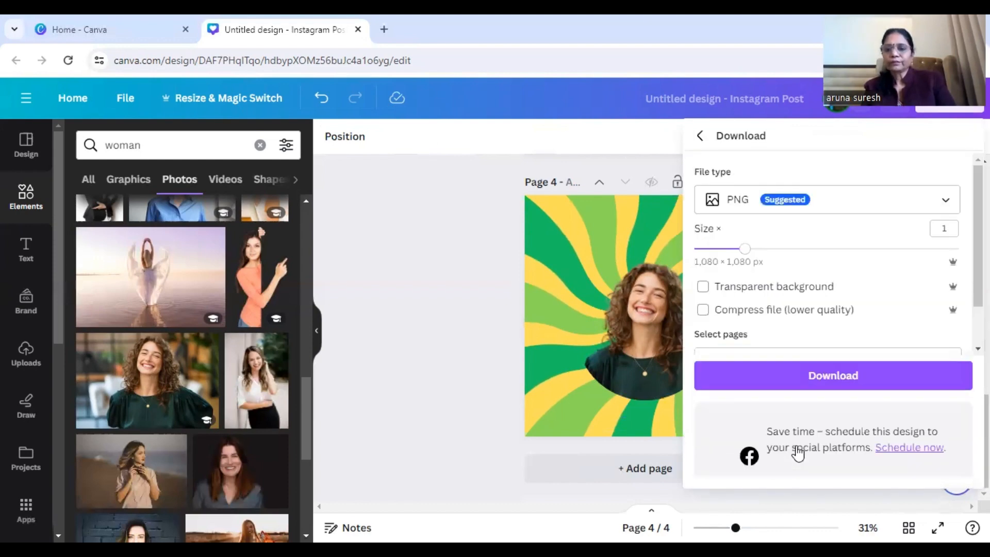
click(830, 374)
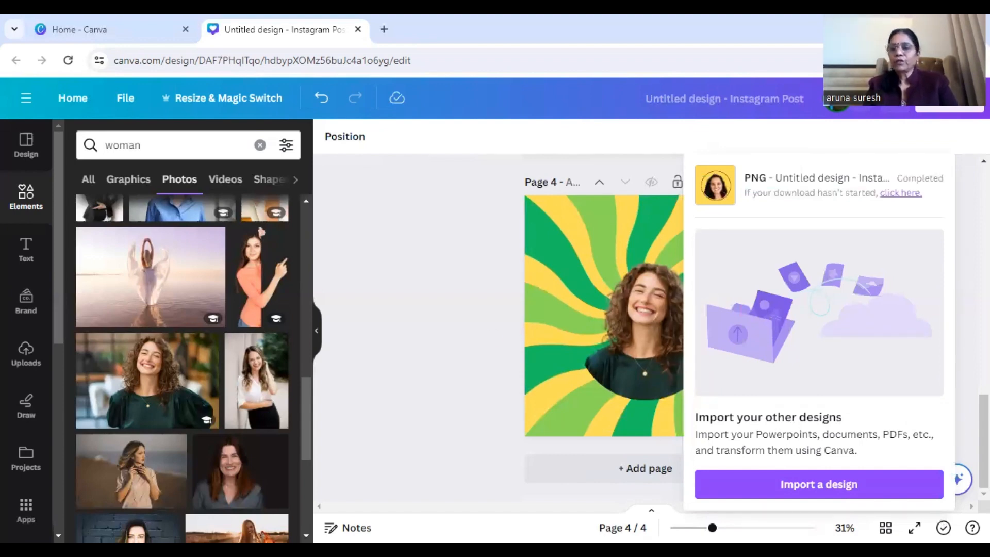
click(483, 343)
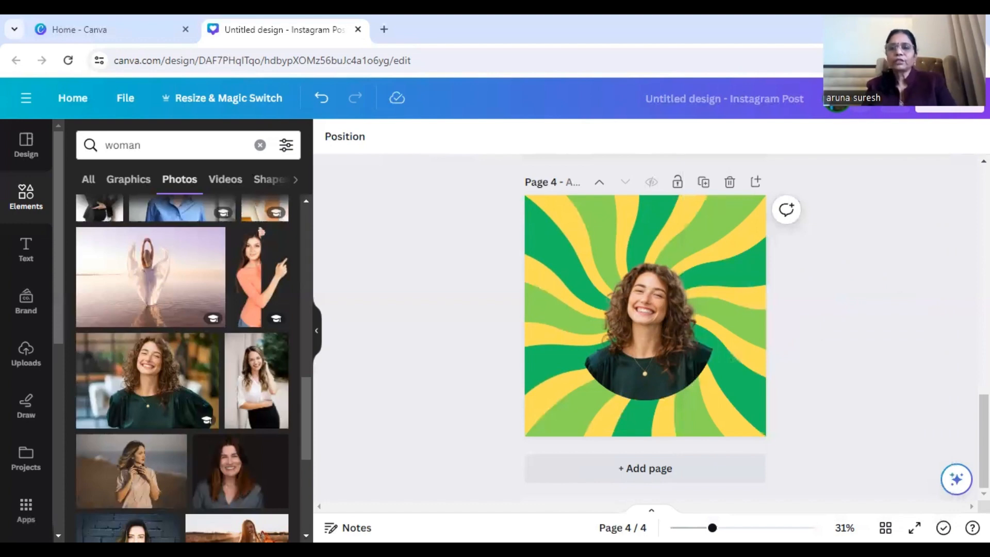
Add page 5 after page 4 and set its background to white from the brand colors
click(756, 183)
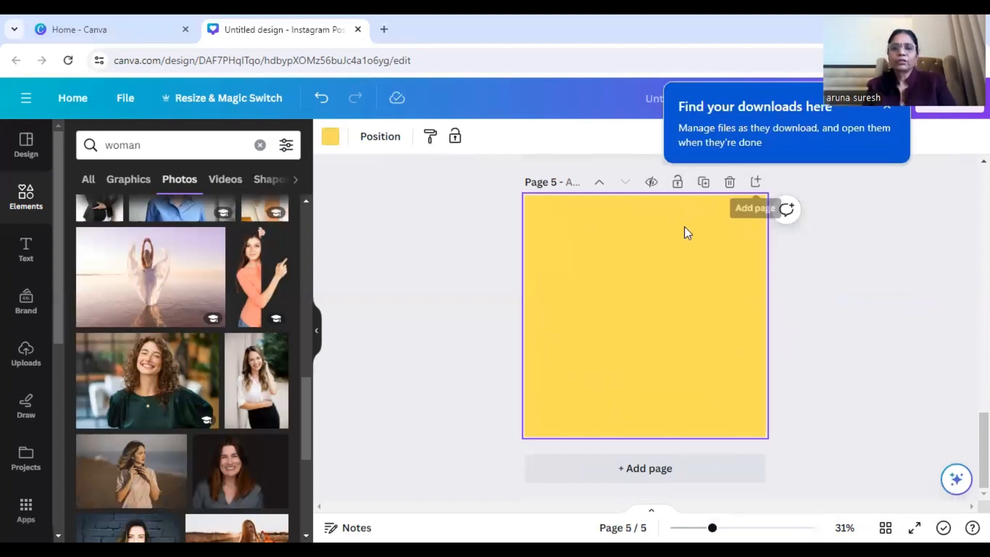
click(334, 137)
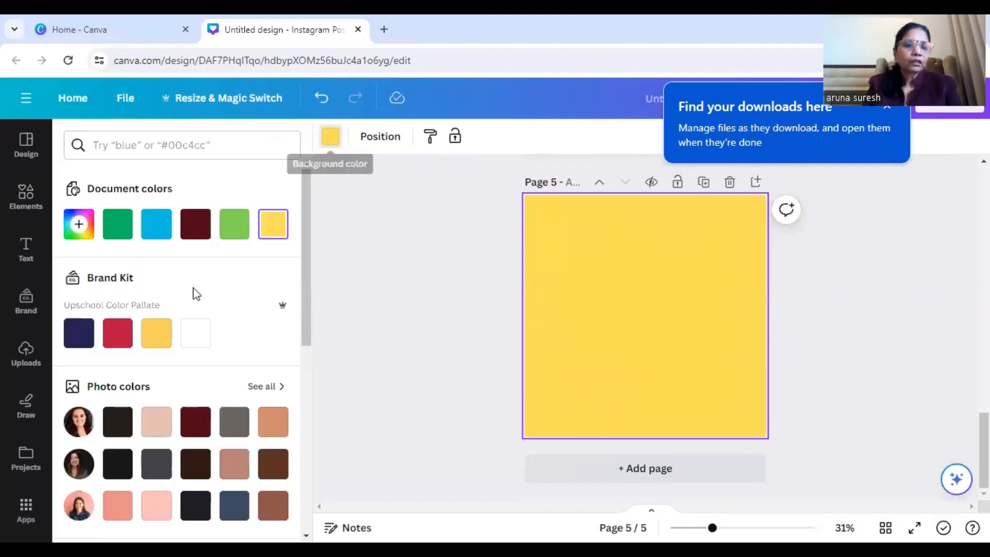
click(192, 345)
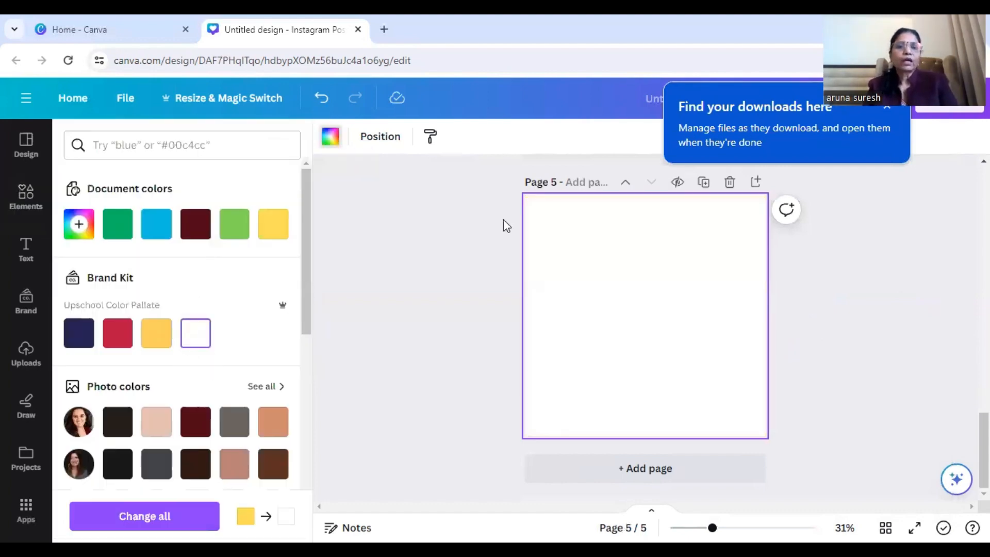
Add the plain circular frame from the recently used elements to page 5
click(26, 196)
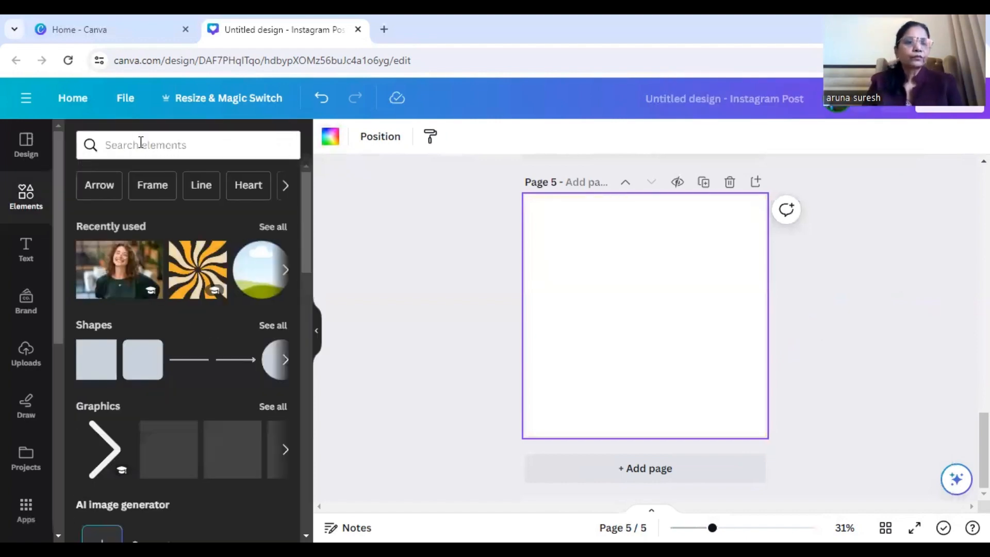
click(141, 143)
click(393, 232)
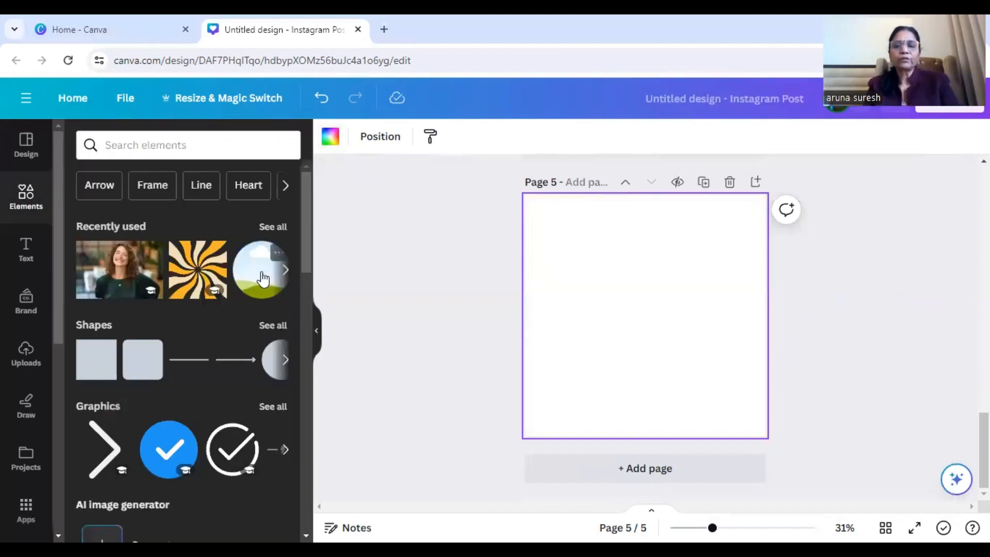
click(262, 278)
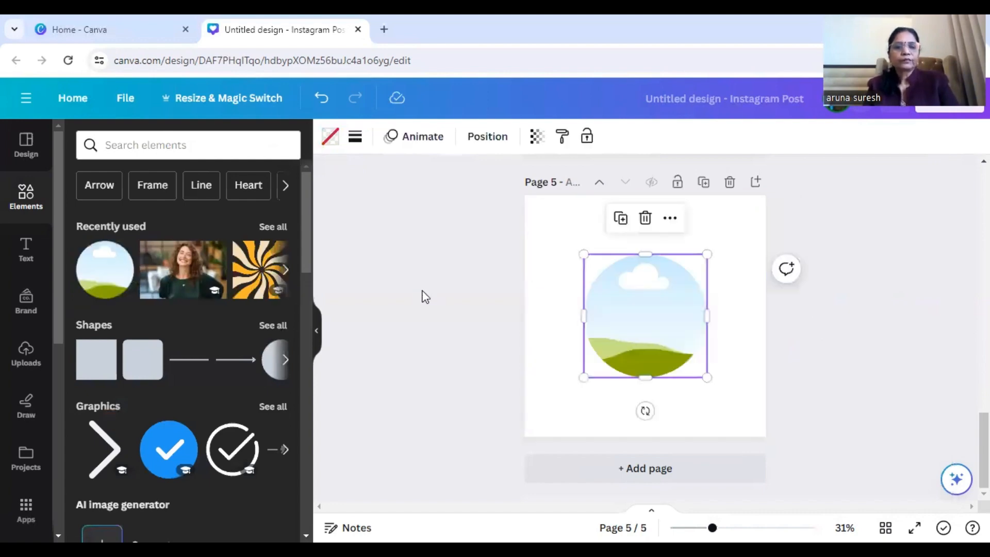
Replace the plain circular frame with the green-ringed one from the recently used elements, and enlarge it slightly near the page's middle
click(274, 234)
drag(304, 240, 307, 351)
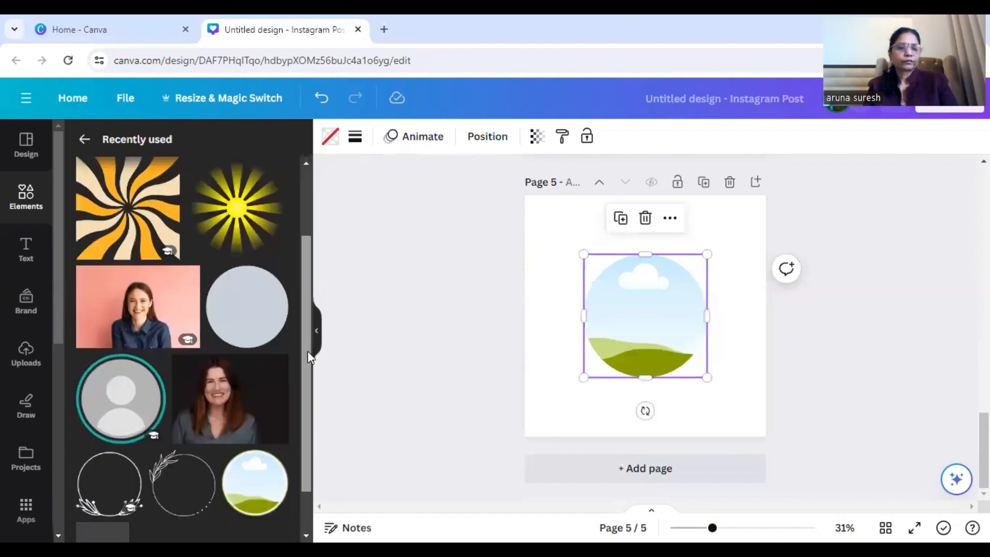
scroll(308, 350, down, 3)
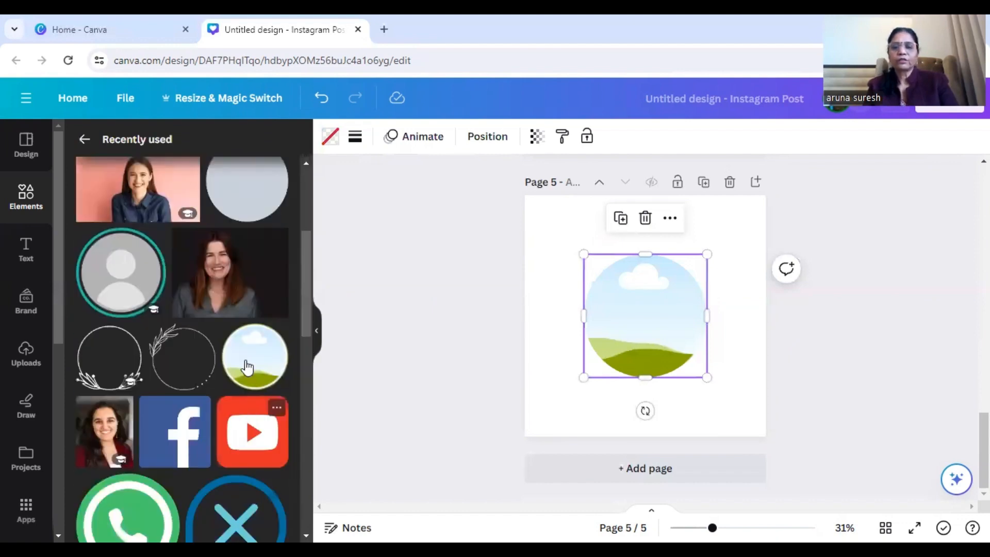
drag(247, 367, 639, 287)
click(607, 282)
key(Delete)
drag(616, 330, 616, 313)
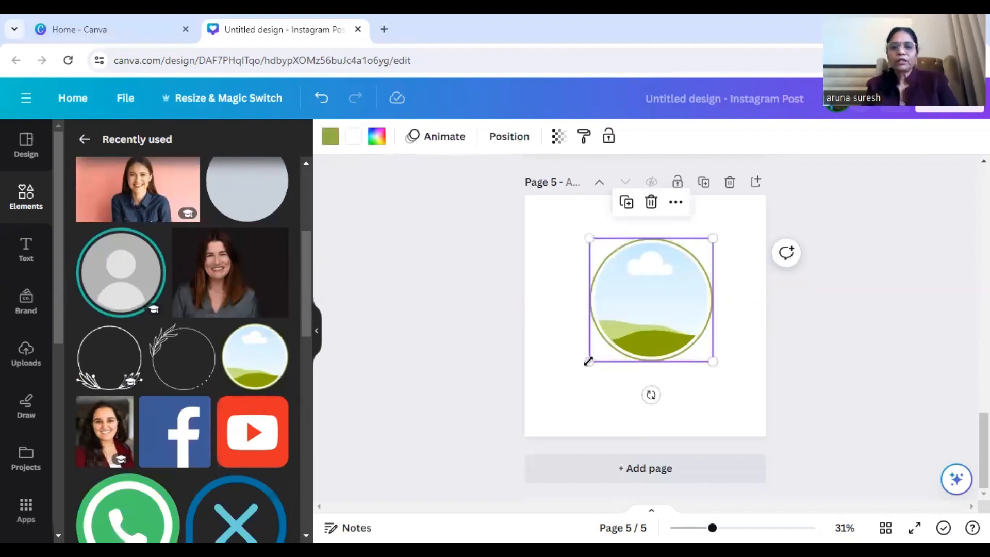
drag(587, 360, 572, 377)
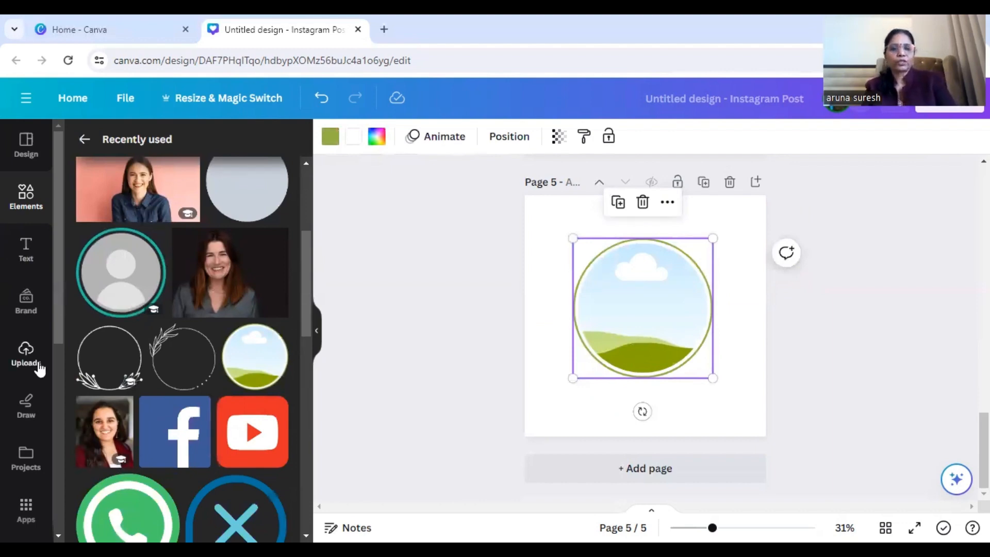
click(27, 355)
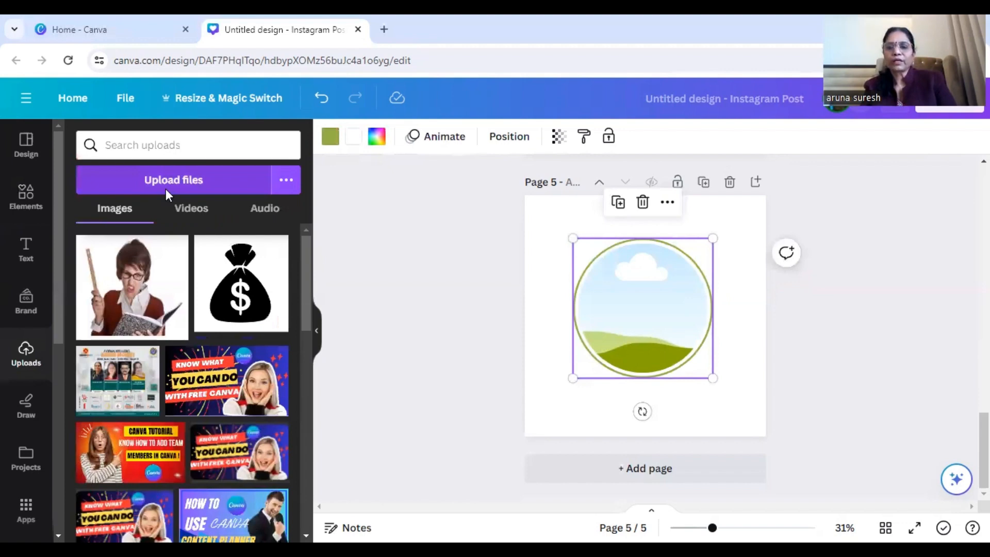
click(166, 194)
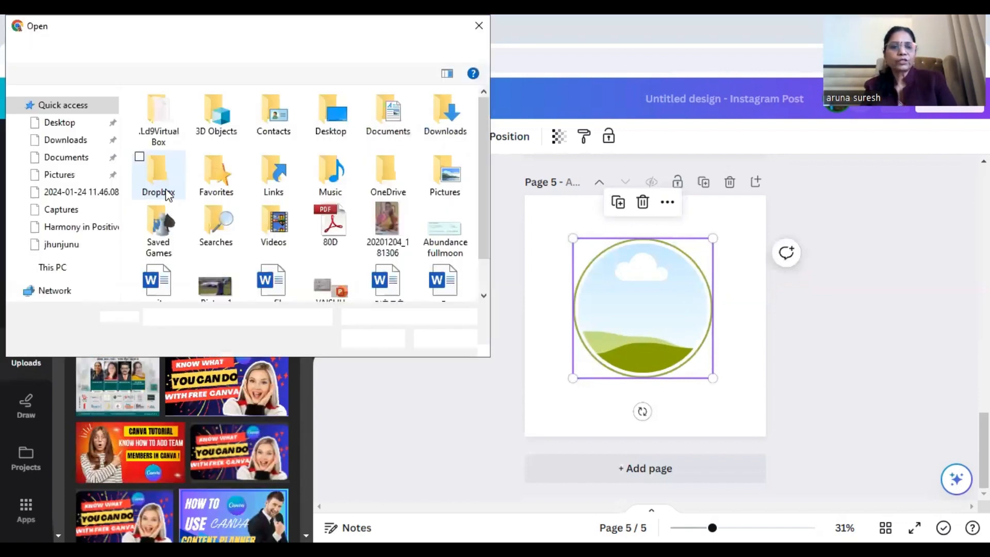
click(81, 141)
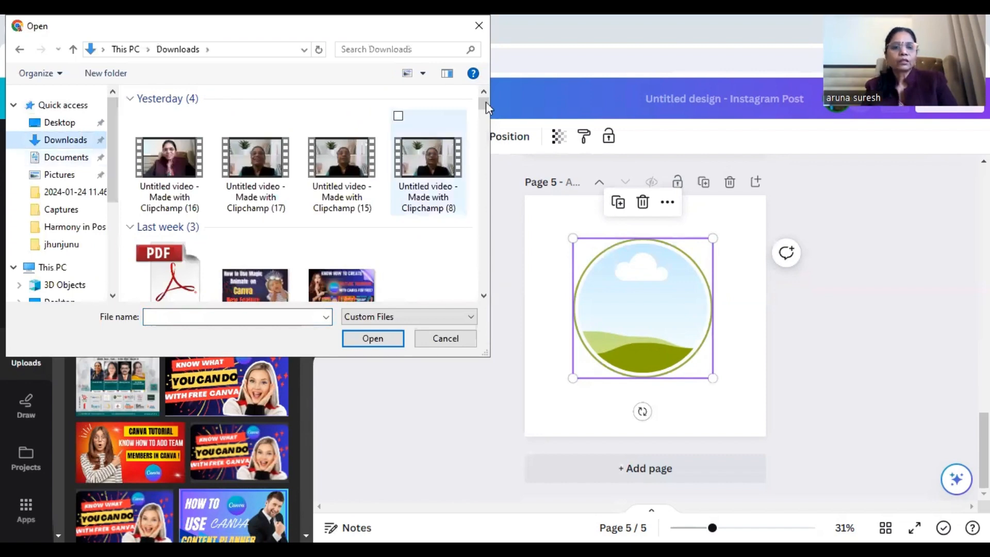
mouse_move(485, 103)
mouse_down()
mouse_move(488, 120)
mouse_move(484, 102)
mouse_up()
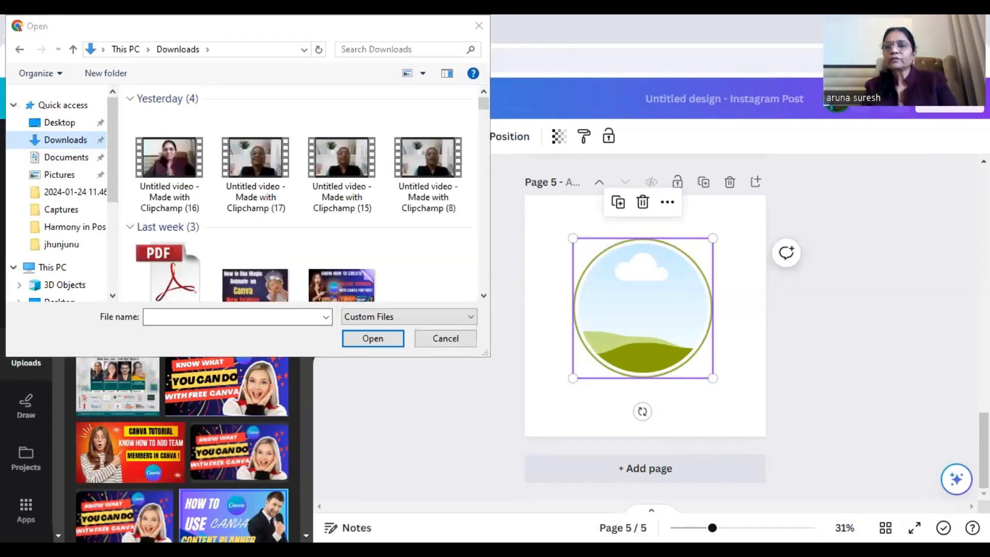
click(478, 25)
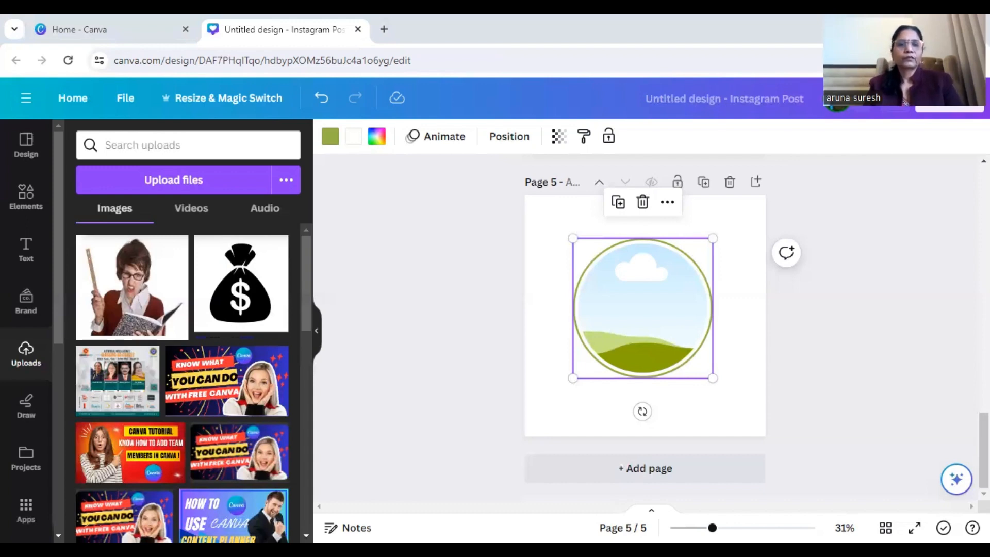
Upload image 4 from New folder in Downloads and place it in the green-ringed circular frame on page 5
click(131, 183)
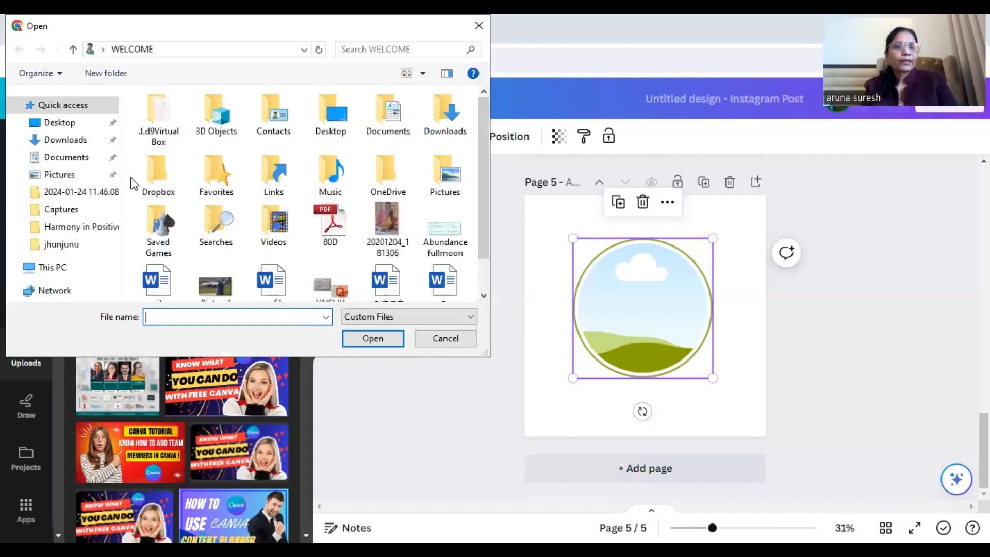
click(66, 142)
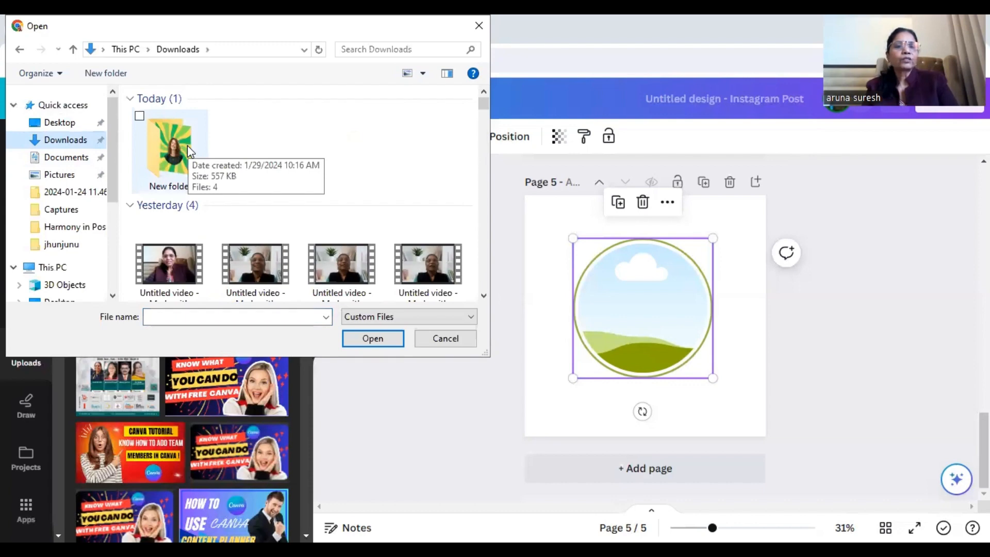
double_click(187, 144)
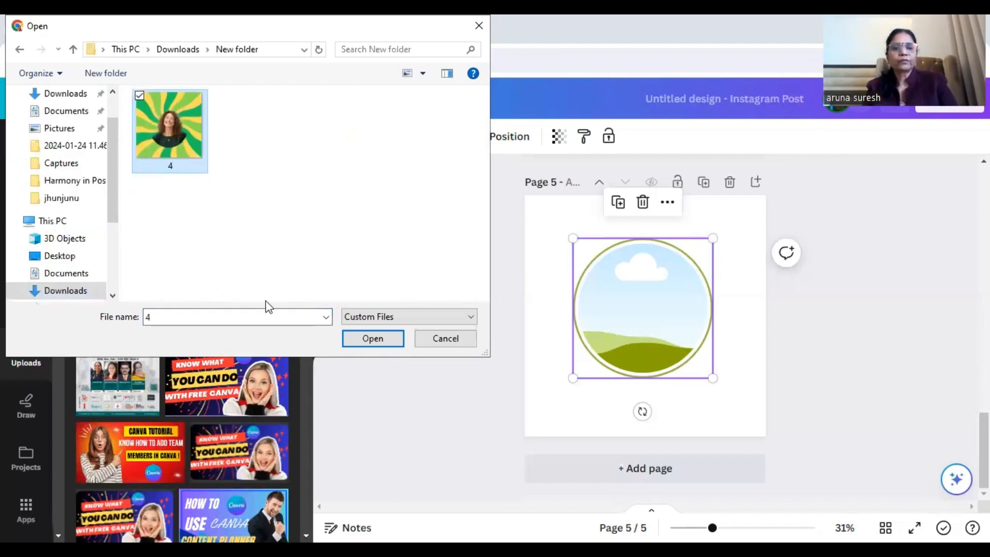
click(380, 340)
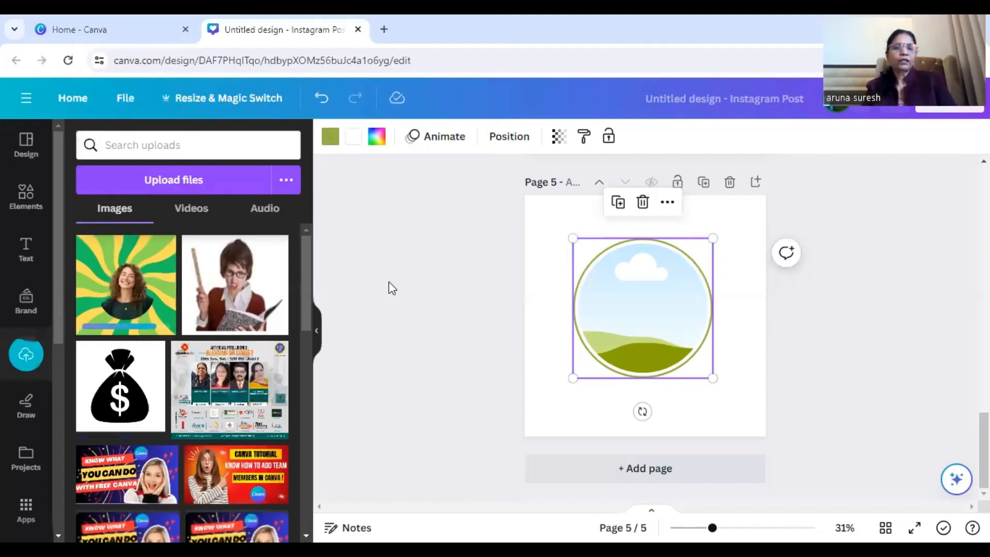
click(107, 286)
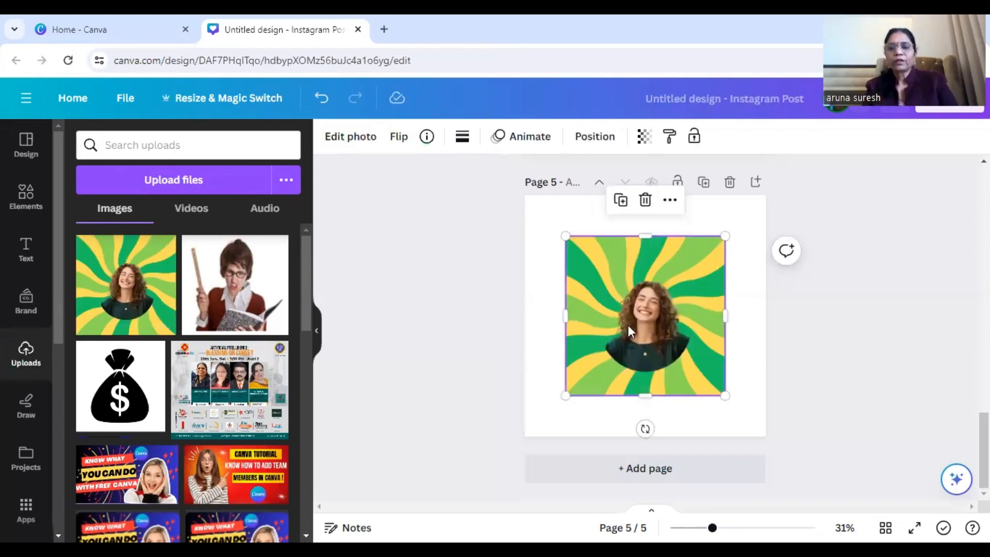
drag(628, 324, 633, 336)
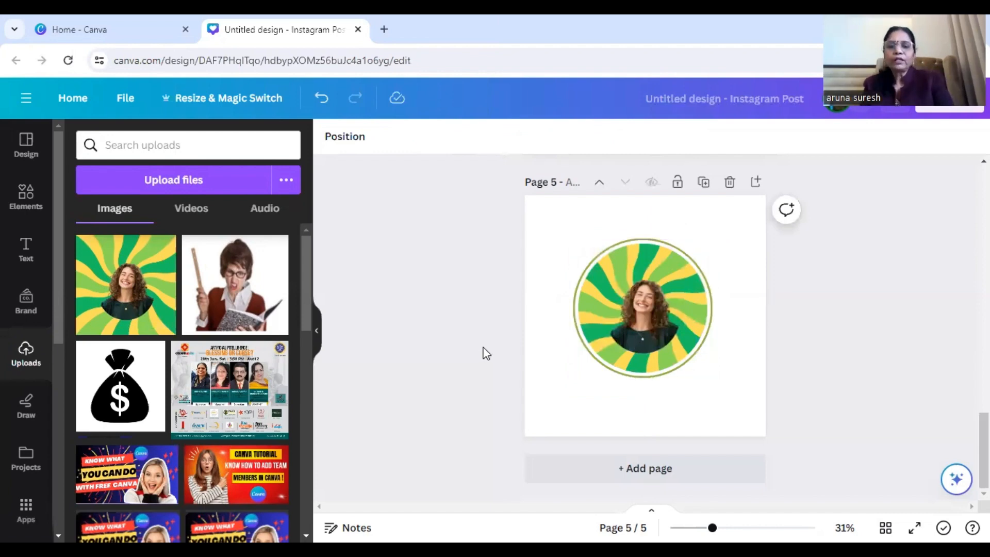
Enlarge the swirl image inside the ringed frame's crop and reposition it so the woman fills the lower part of the circle
click(709, 347)
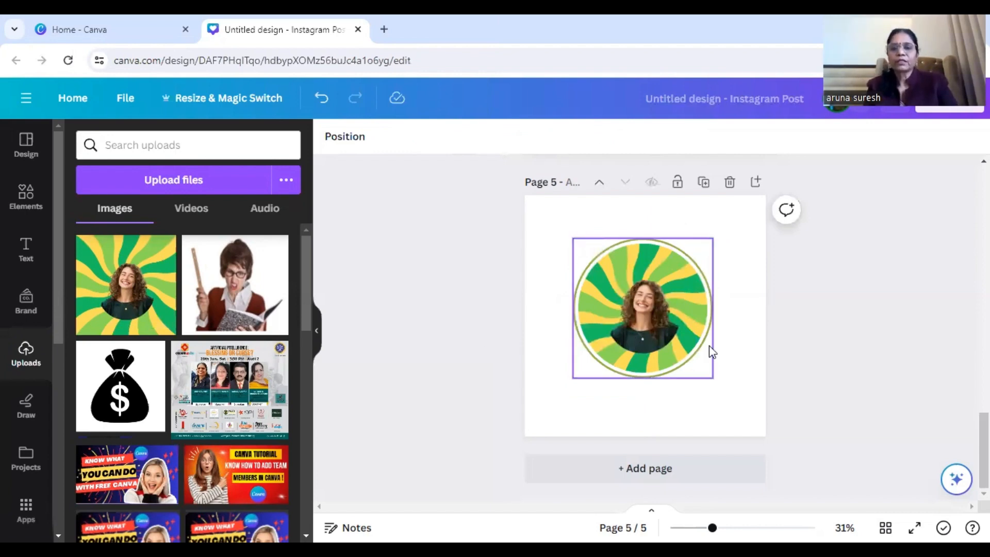
double_click(682, 346)
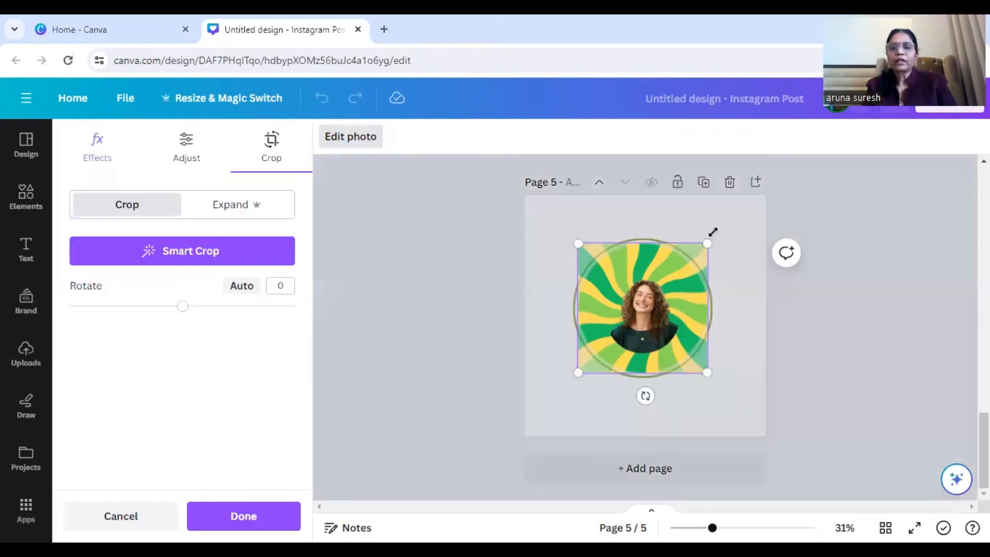
drag(713, 232, 737, 212)
right_click(737, 212)
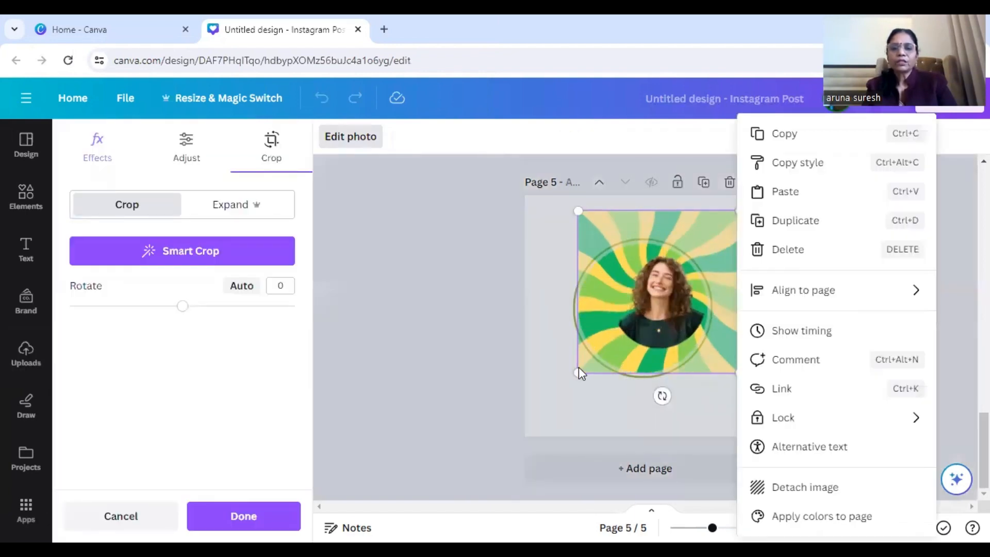
drag(579, 369, 548, 402)
right_click(739, 271)
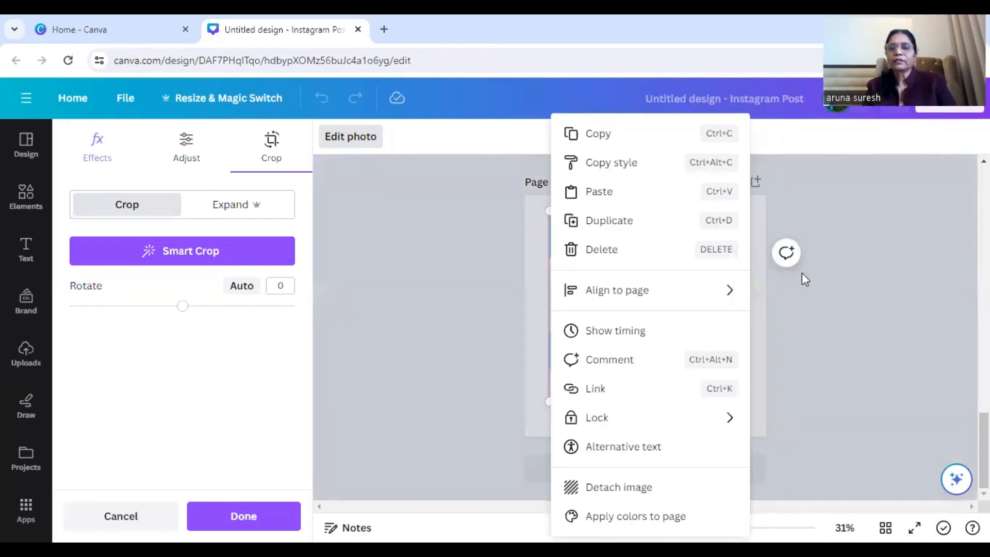
click(802, 274)
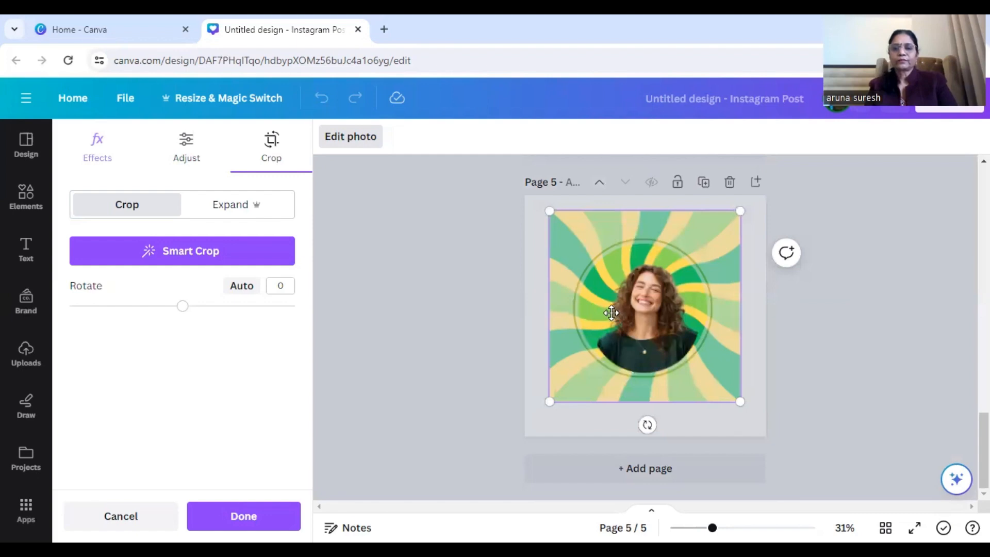
drag(601, 314, 604, 314)
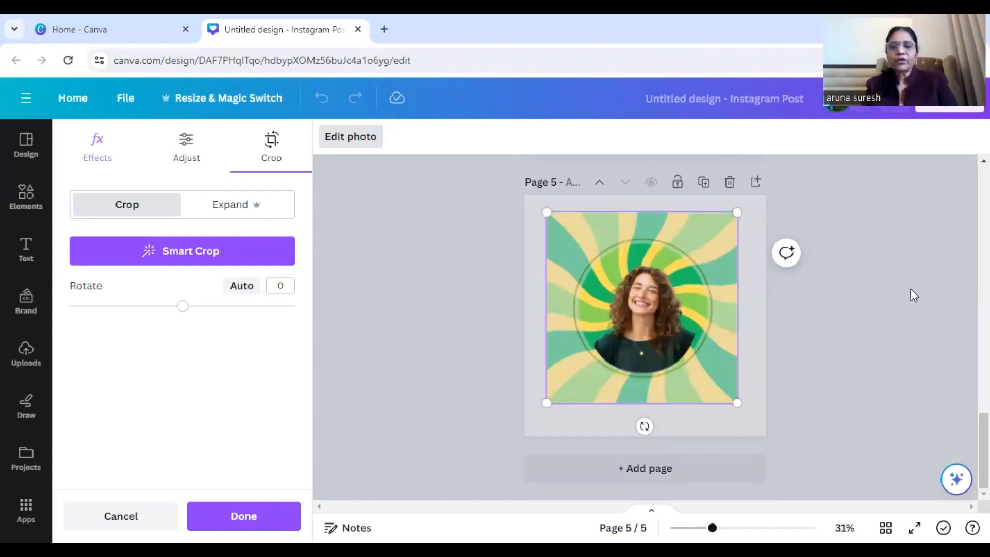
click(911, 292)
click(915, 298)
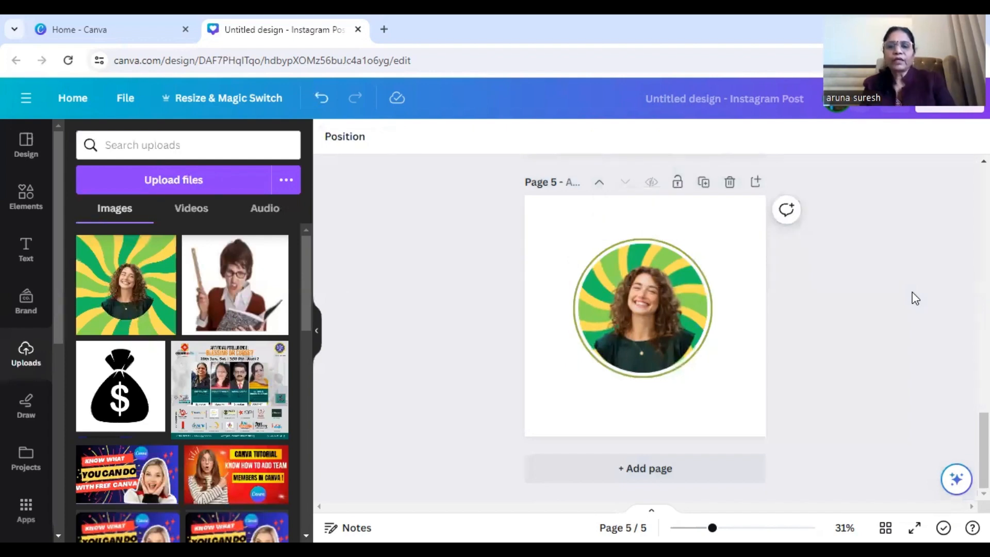